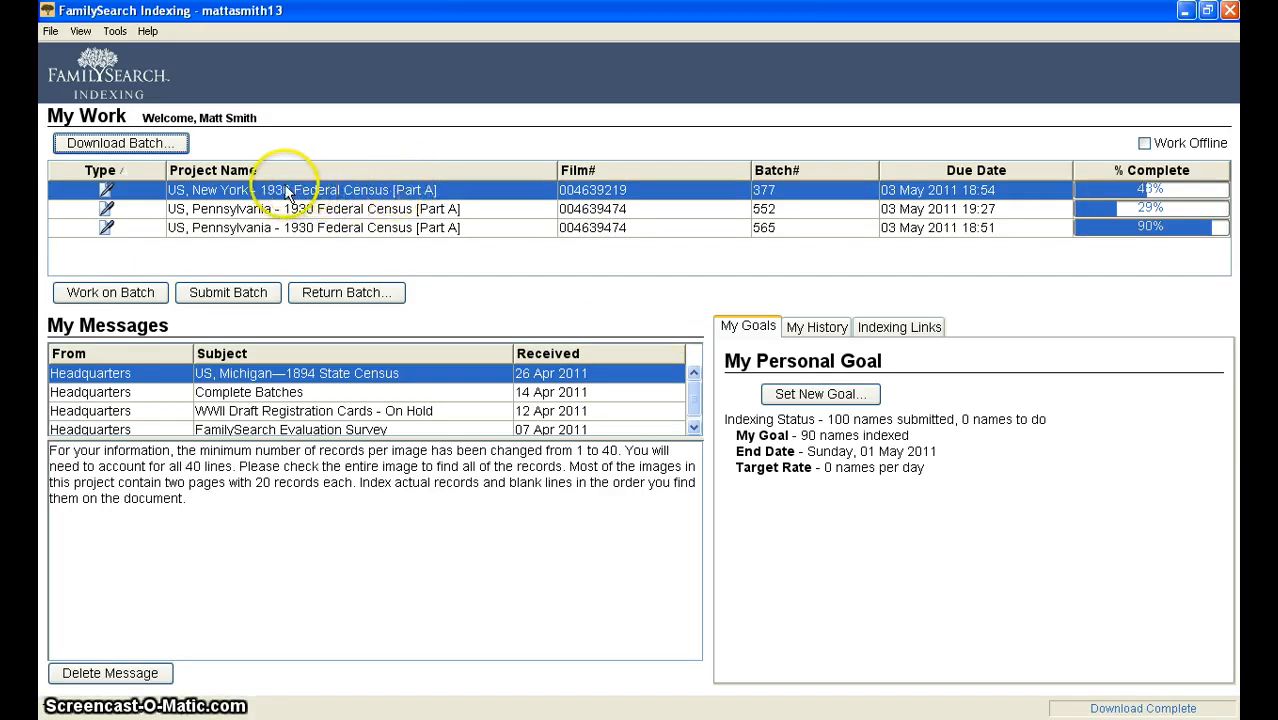
# Step: Open the US, New York - 1930 Federal Census [Part A] batch and browse its table entry columns and records
pyautogui.click(410, 195)
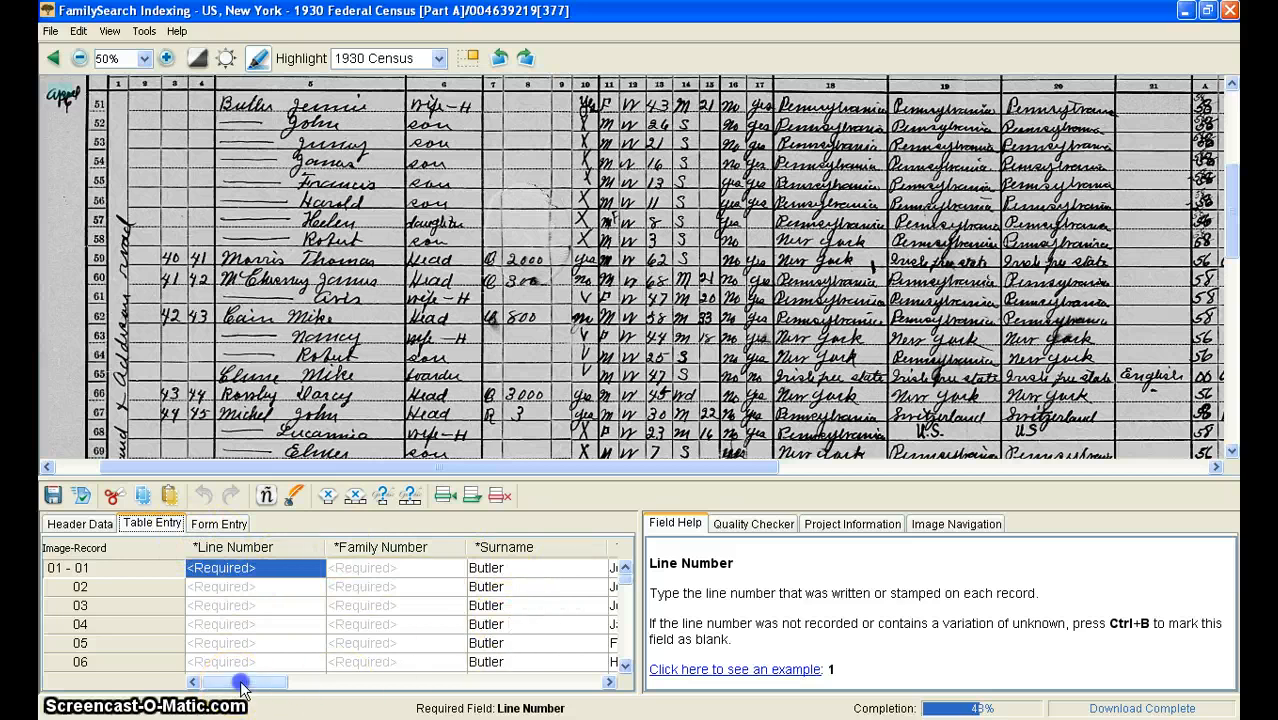
pyautogui.moveTo(242, 684); pyautogui.dragTo(286, 678)
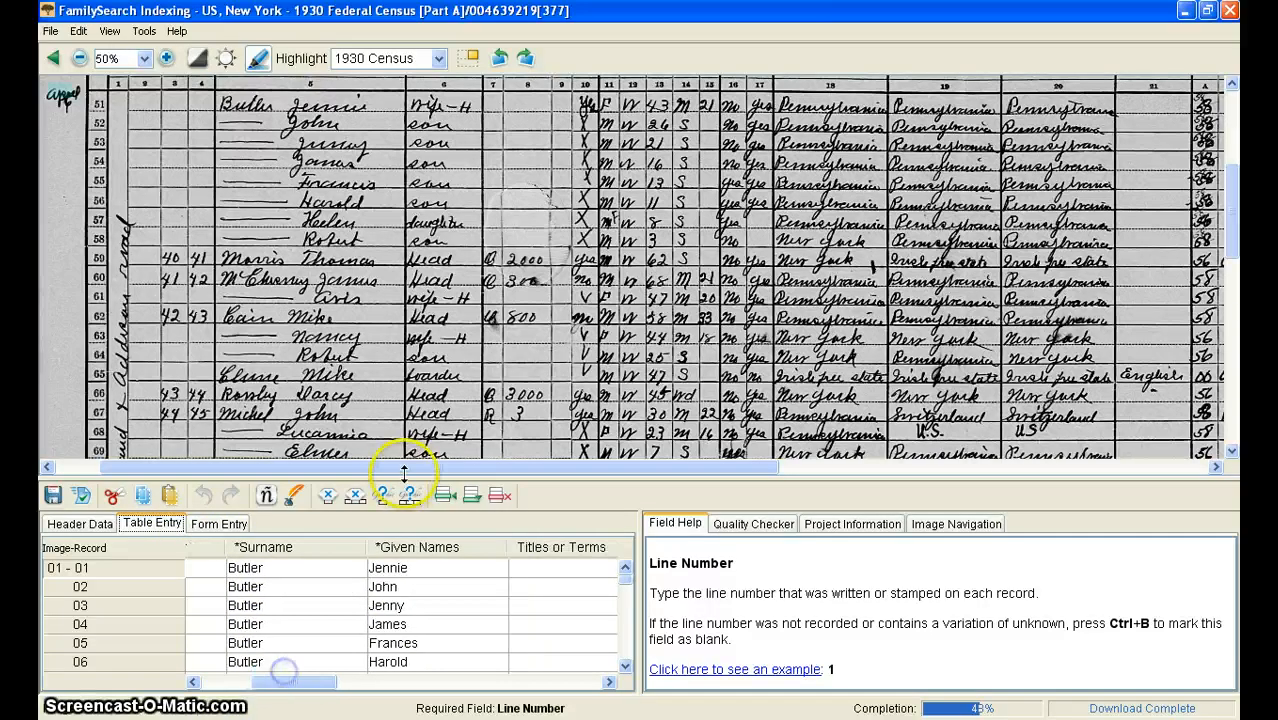
pyautogui.scroll(-2, 365, 583)
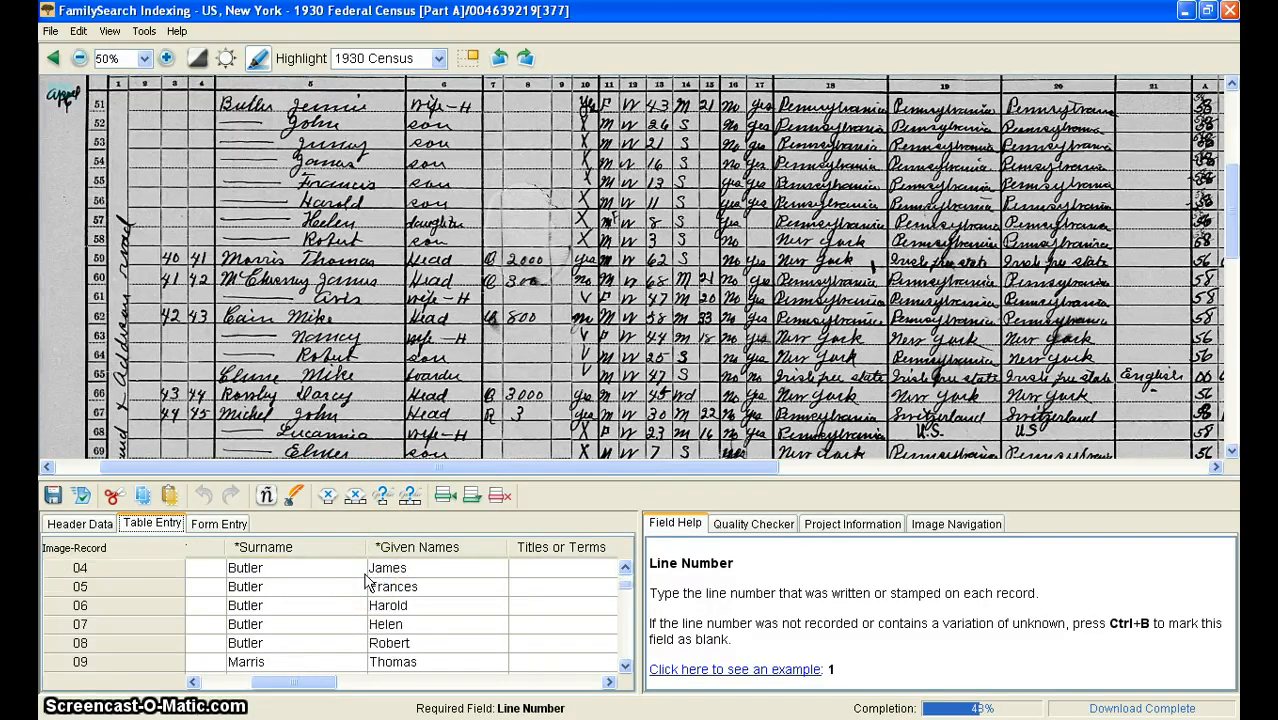
pyautogui.scroll(2, 365, 583)
pyautogui.moveTo(303, 684); pyautogui.dragTo(362, 662)
pyautogui.scroll(-3, 447, 591)
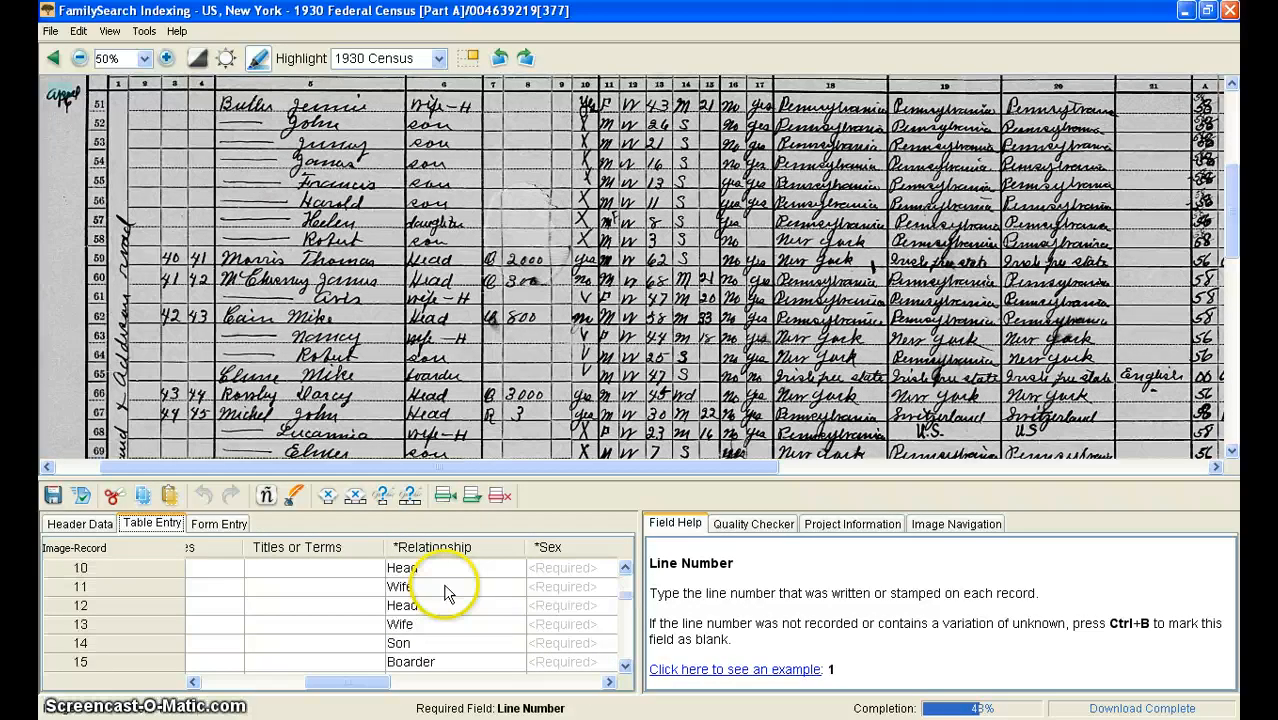
pyautogui.scroll(3, 447, 591)
pyautogui.moveTo(366, 683); pyautogui.dragTo(460, 680)
pyautogui.scroll(-5, 420, 592)
pyautogui.scroll(5, 420, 600)
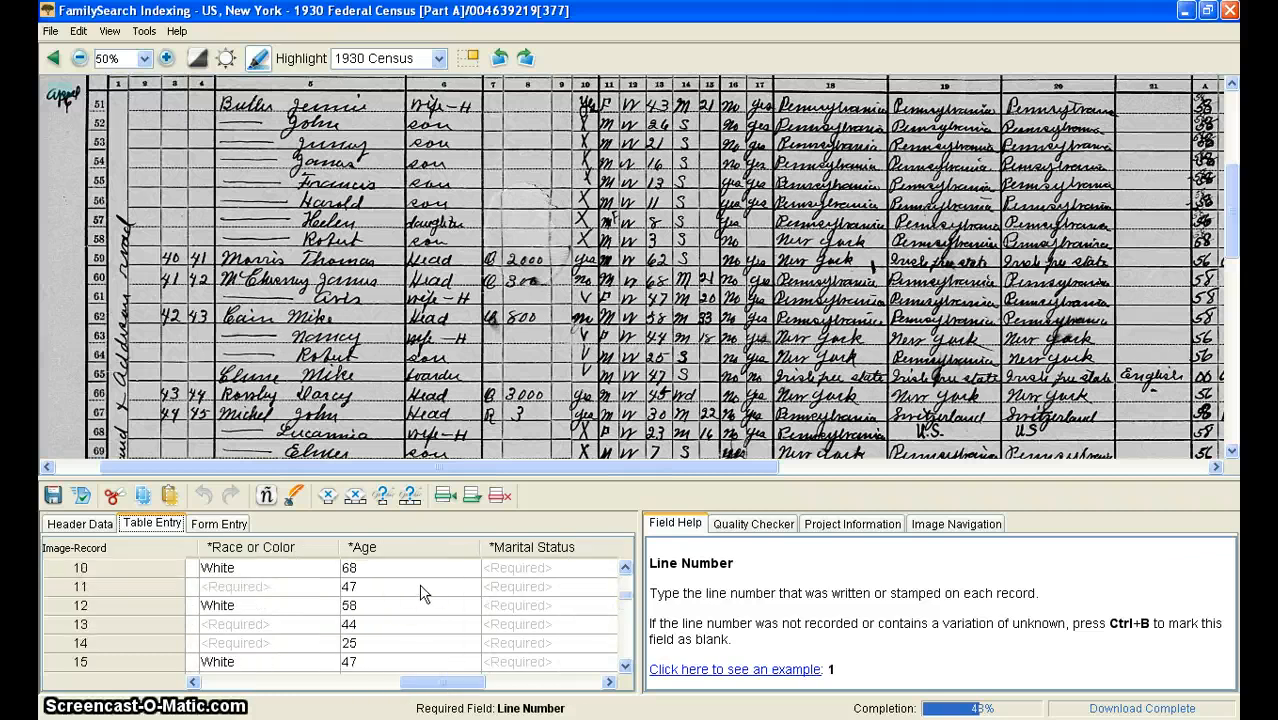
pyautogui.moveTo(407, 680); pyautogui.dragTo(377, 683)
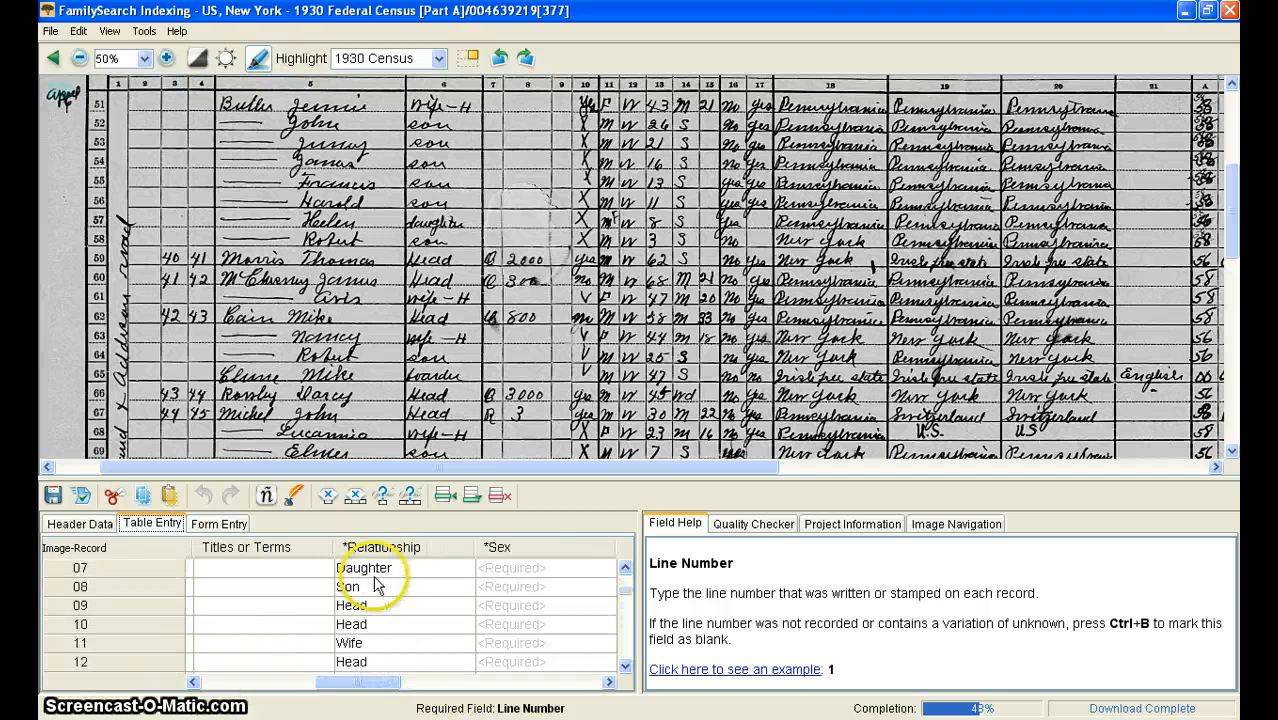
pyautogui.moveTo(354, 690); pyautogui.dragTo(275, 688)
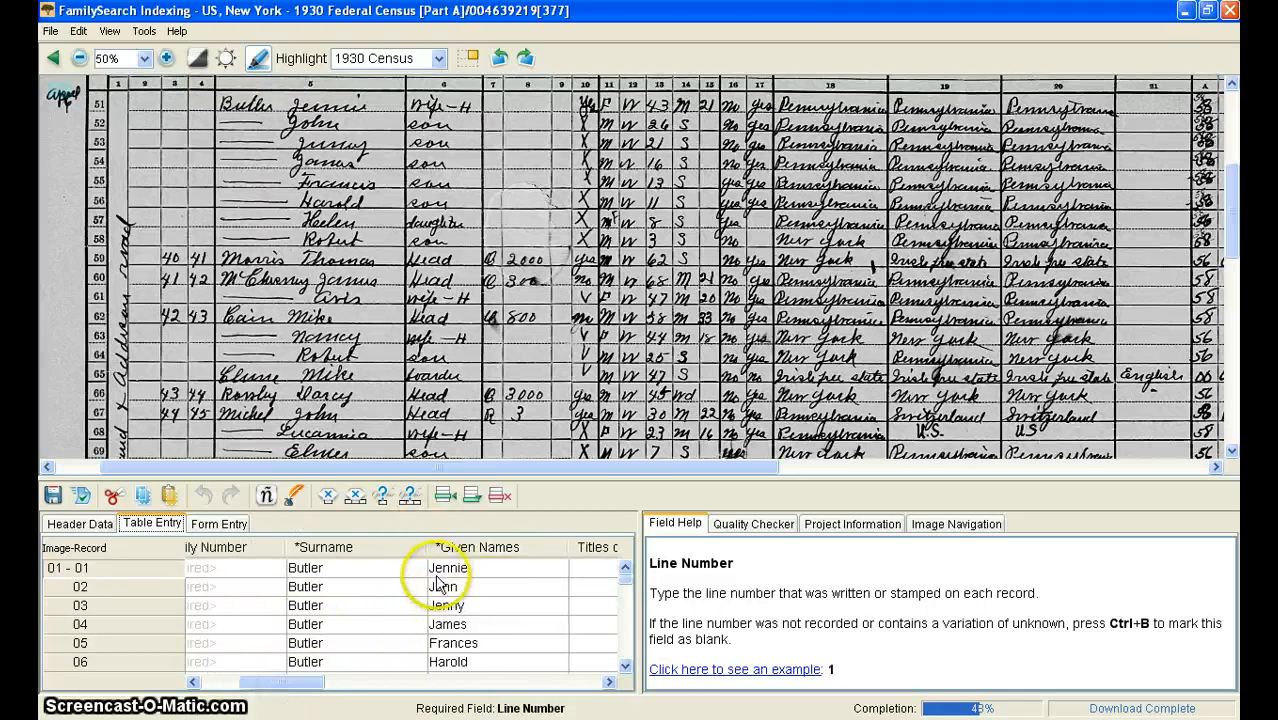
pyautogui.scroll(-2, 410, 575)
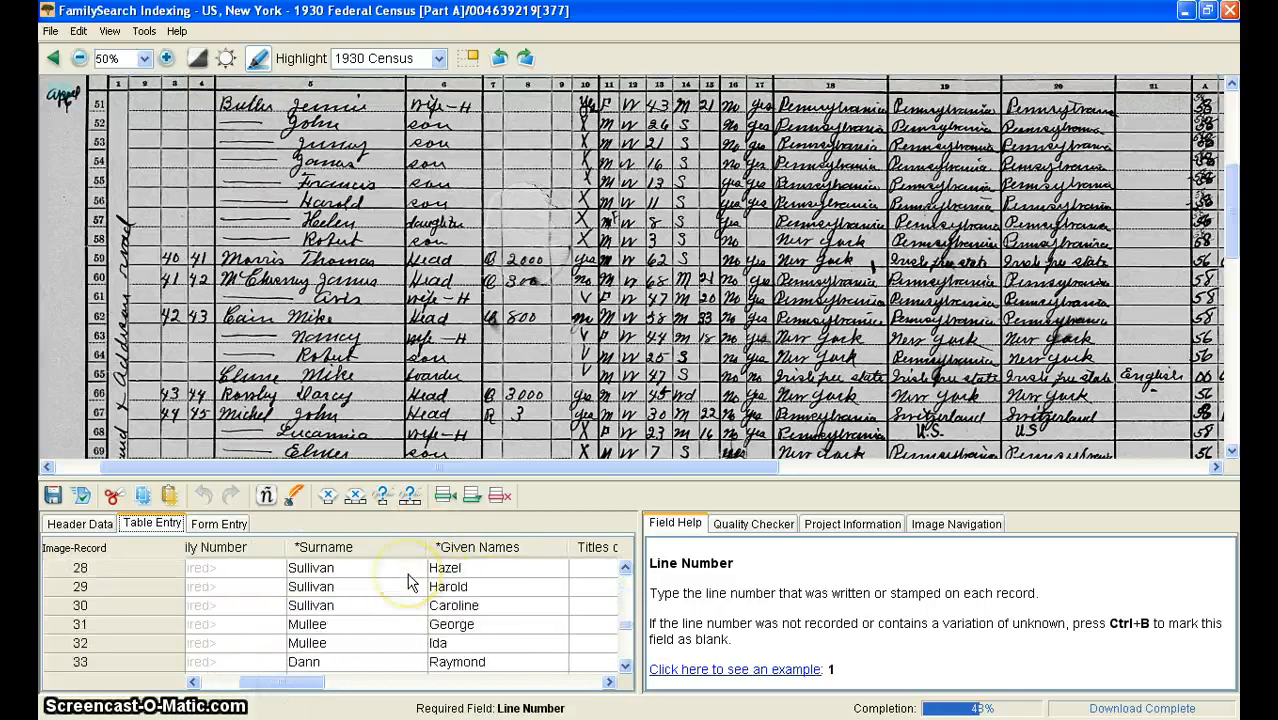
pyautogui.scroll(-2, 365, 591)
pyautogui.scroll(11, 377, 606)
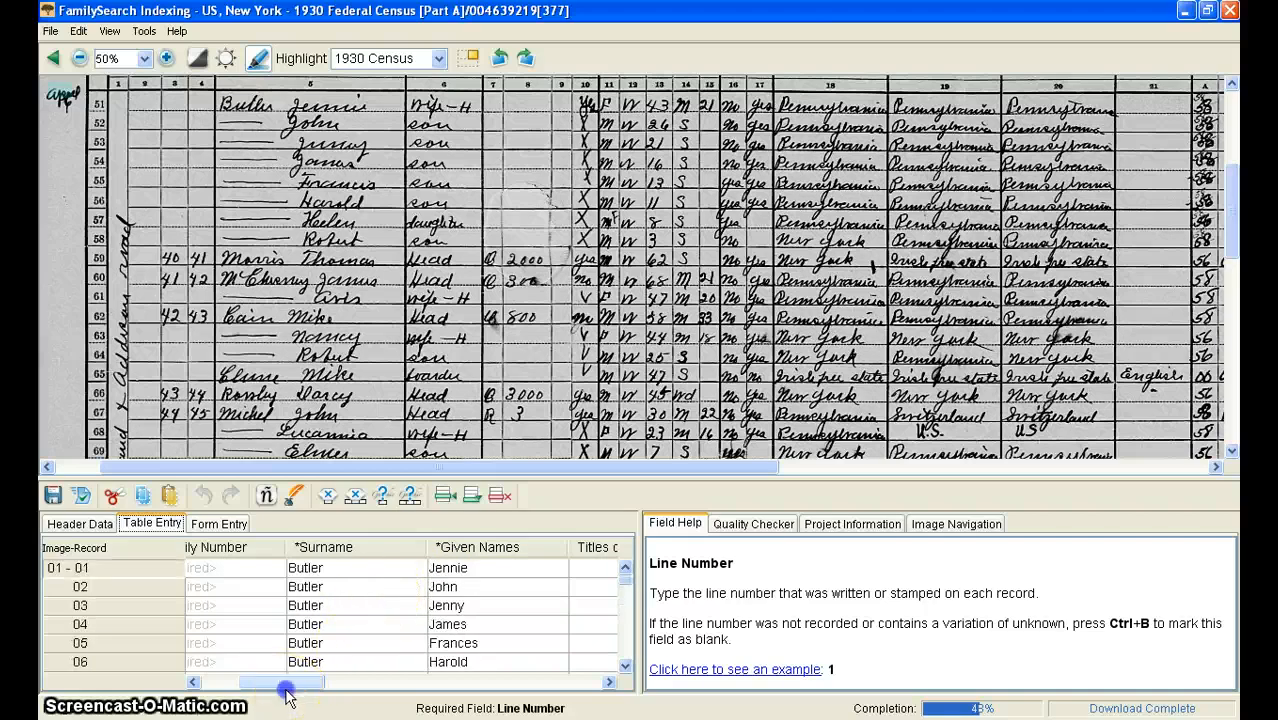
pyautogui.moveTo(286, 690); pyautogui.dragTo(194, 688)
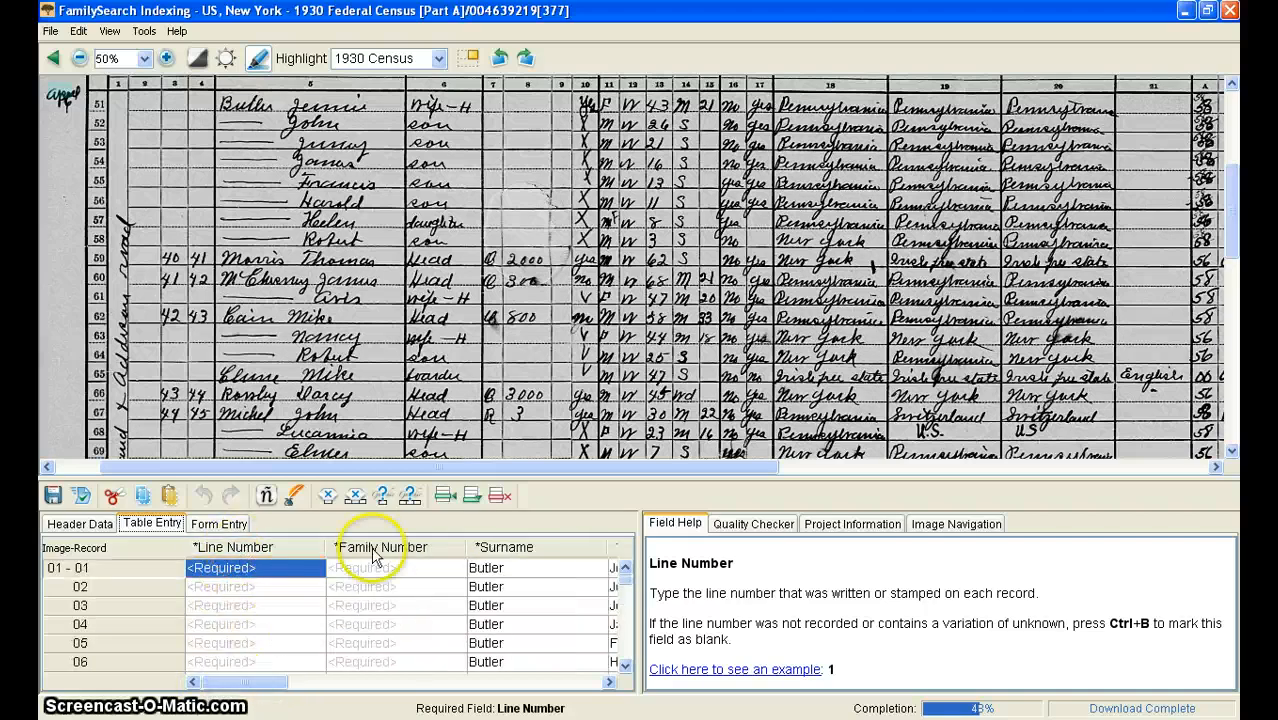
# Step: Select the Line Number field of the first record
pyautogui.click(236, 668)
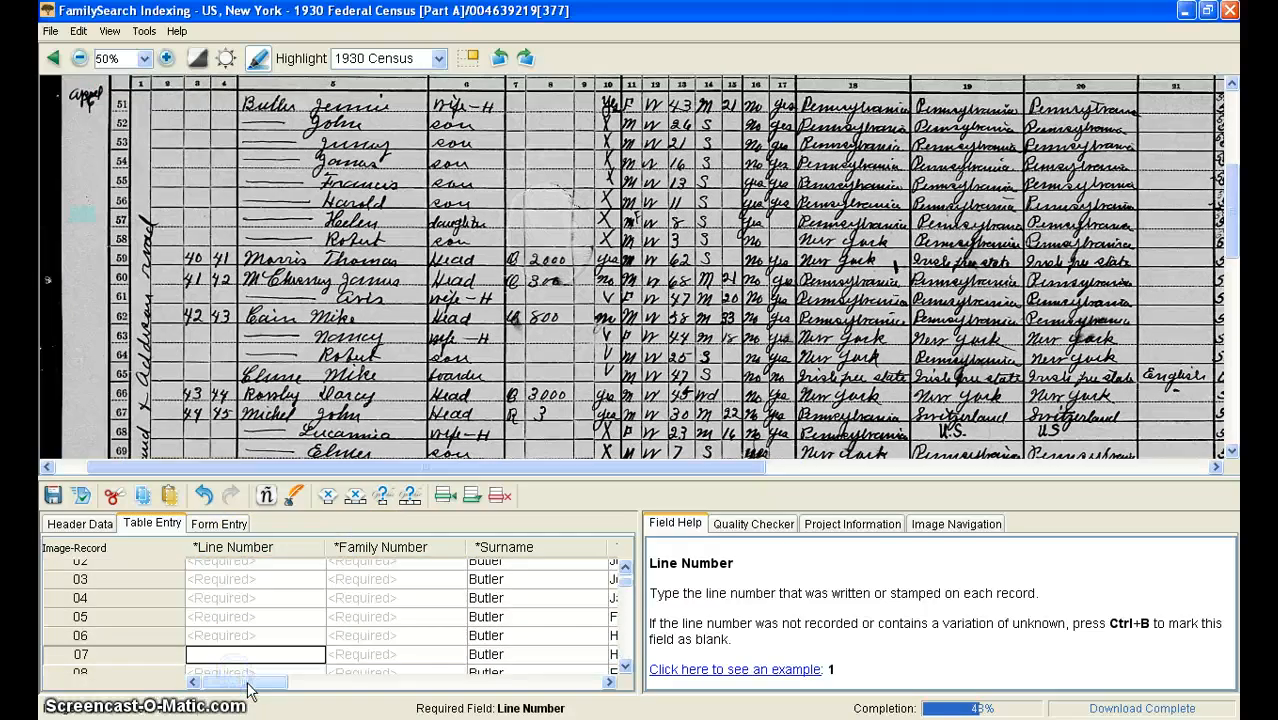
pyautogui.moveTo(249, 690)
pyautogui.mouseDown()
pyautogui.moveTo(418, 700)
pyautogui.moveTo(432, 684)
pyautogui.moveTo(503, 682)
pyautogui.moveTo(422, 651)
pyautogui.moveTo(491, 703)
pyautogui.moveTo(577, 697)
pyautogui.moveTo(245, 682)
pyautogui.mouseUp()
pyautogui.click(220, 656)
pyautogui.scroll(1, 393, 630)
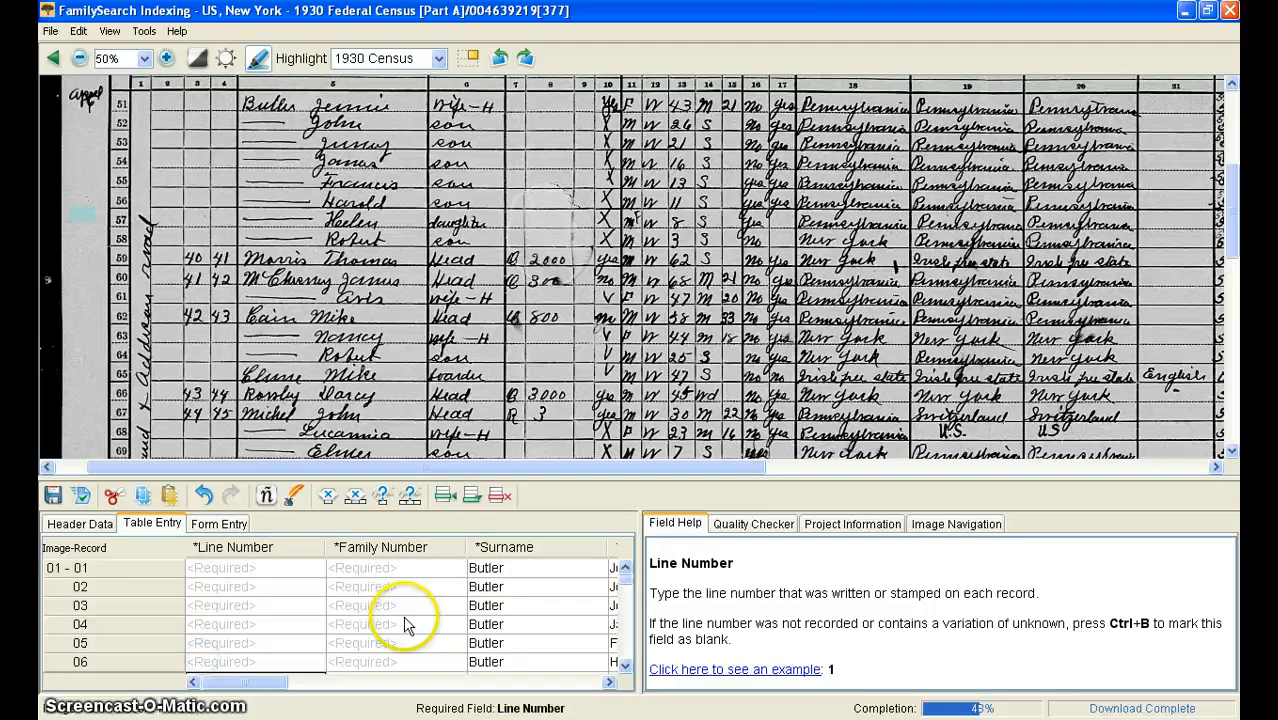
pyautogui.click(281, 568)
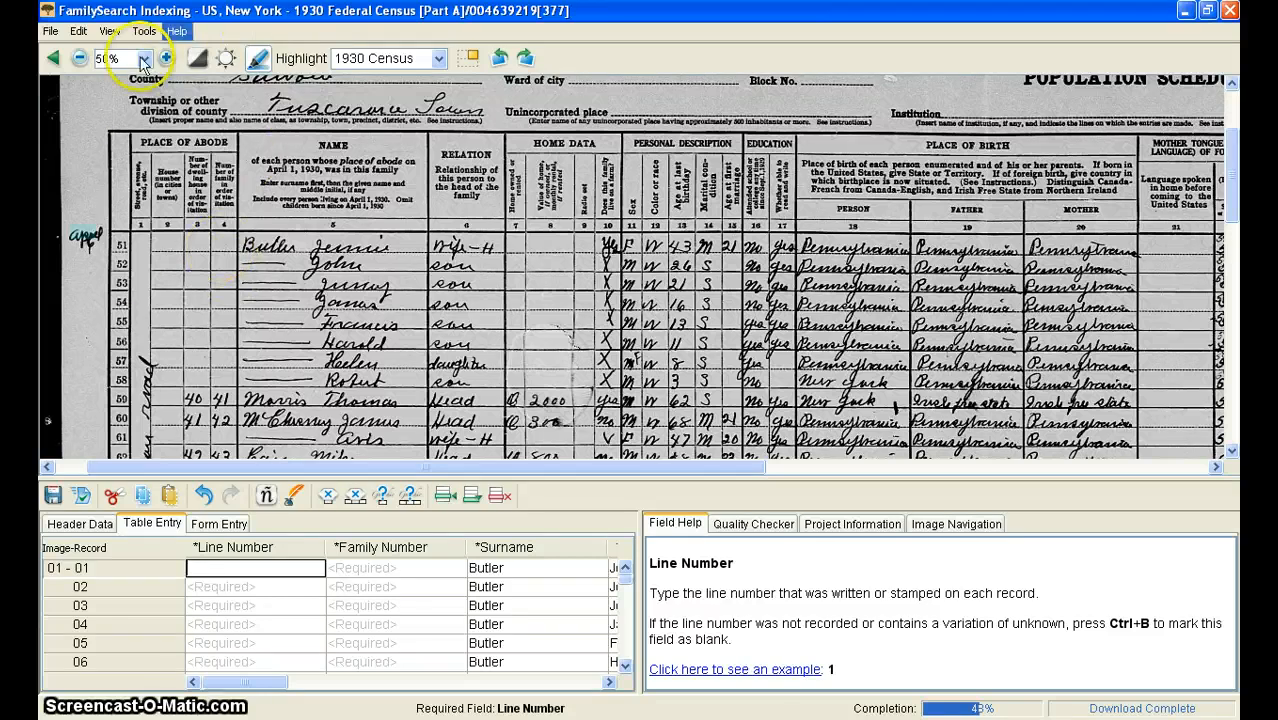
# Step: Turn on Adjust Highlights and move the highlight grid's top-left corner onto the first record line
pyautogui.click(110, 31)
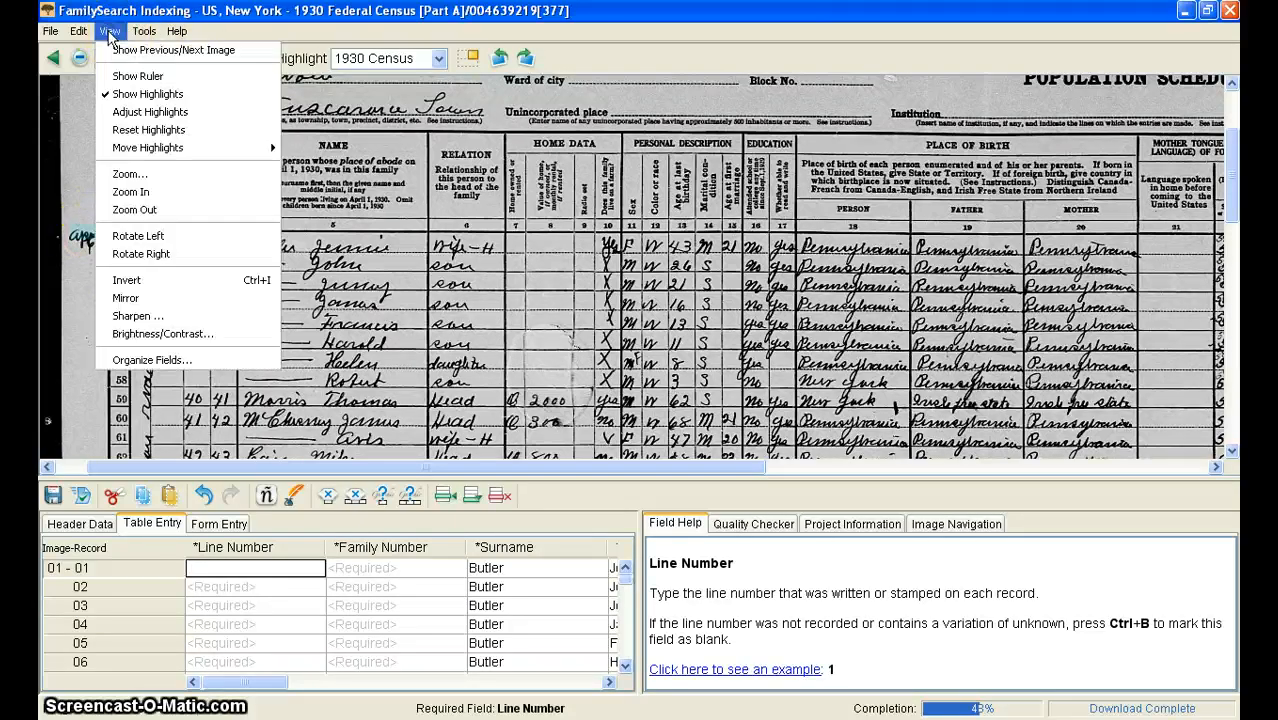
pyautogui.click(145, 114)
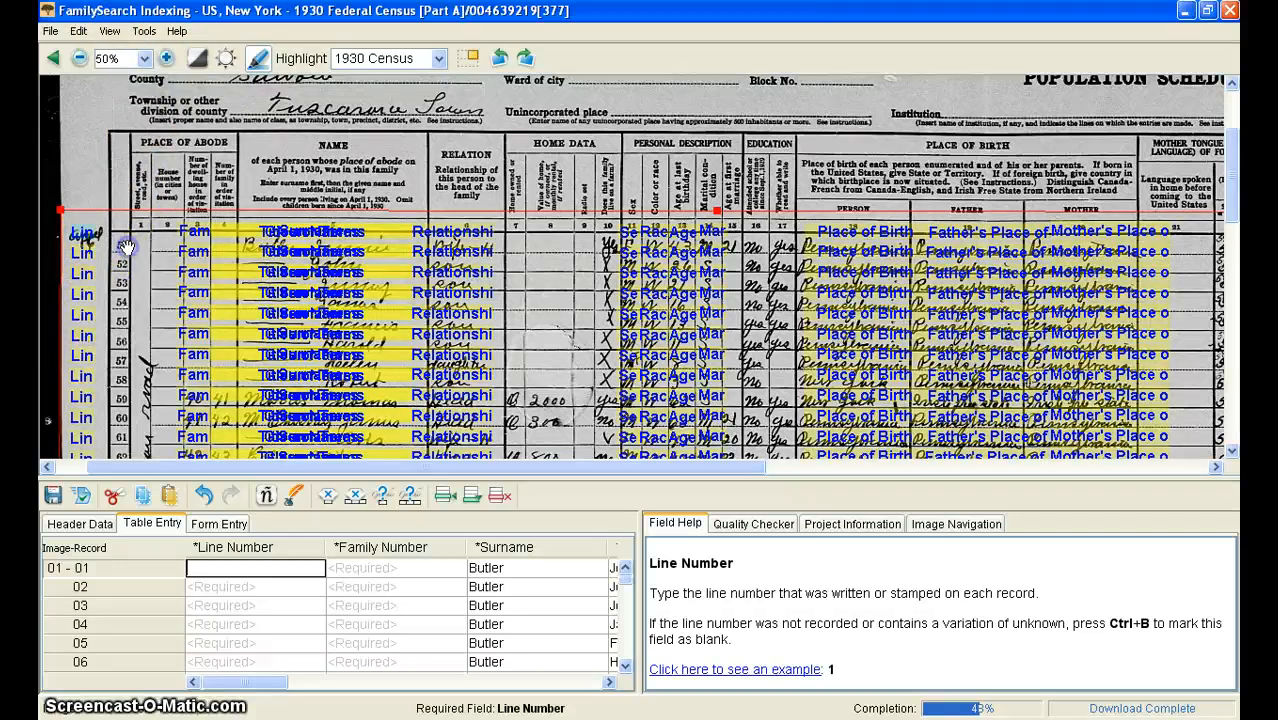
pyautogui.click(83, 222)
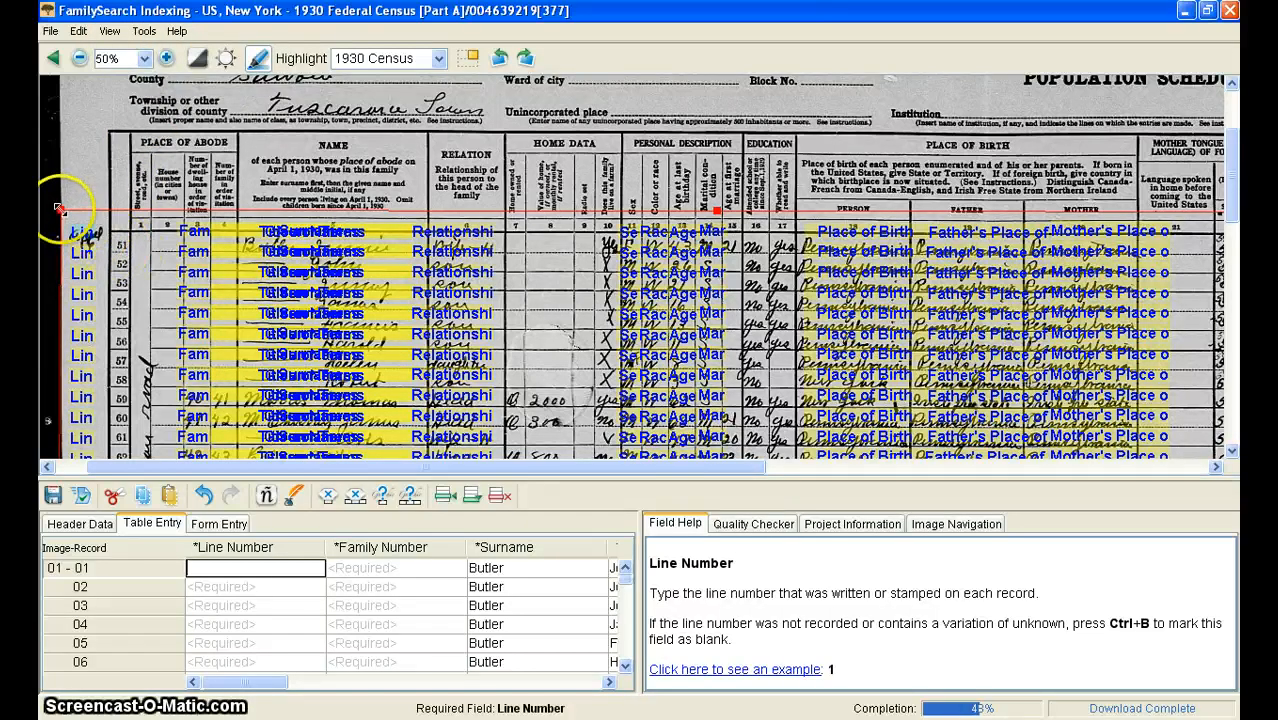
pyautogui.moveTo(60, 209); pyautogui.dragTo(104, 226)
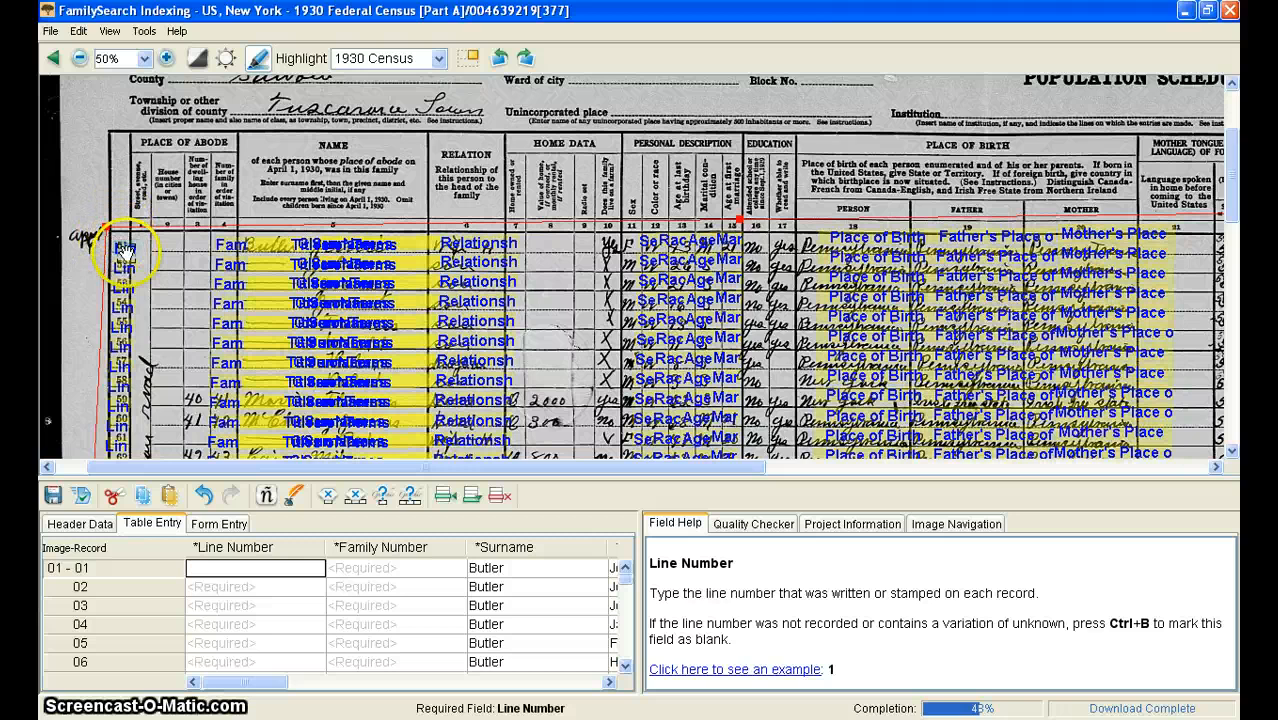
# Step: Move the highlight grid's bottom-left and bottom-right corners to fit the last record line
pyautogui.scroll(-10, 125, 250)
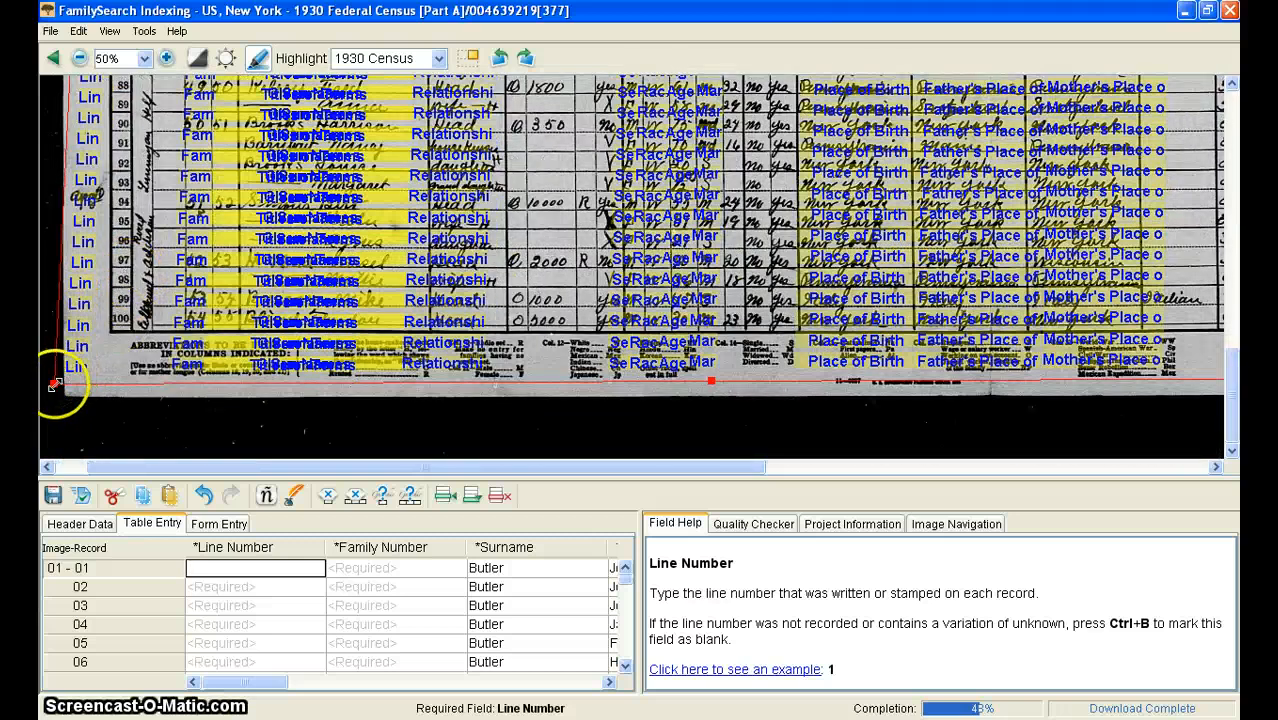
pyautogui.moveTo(53, 383); pyautogui.dragTo(103, 338)
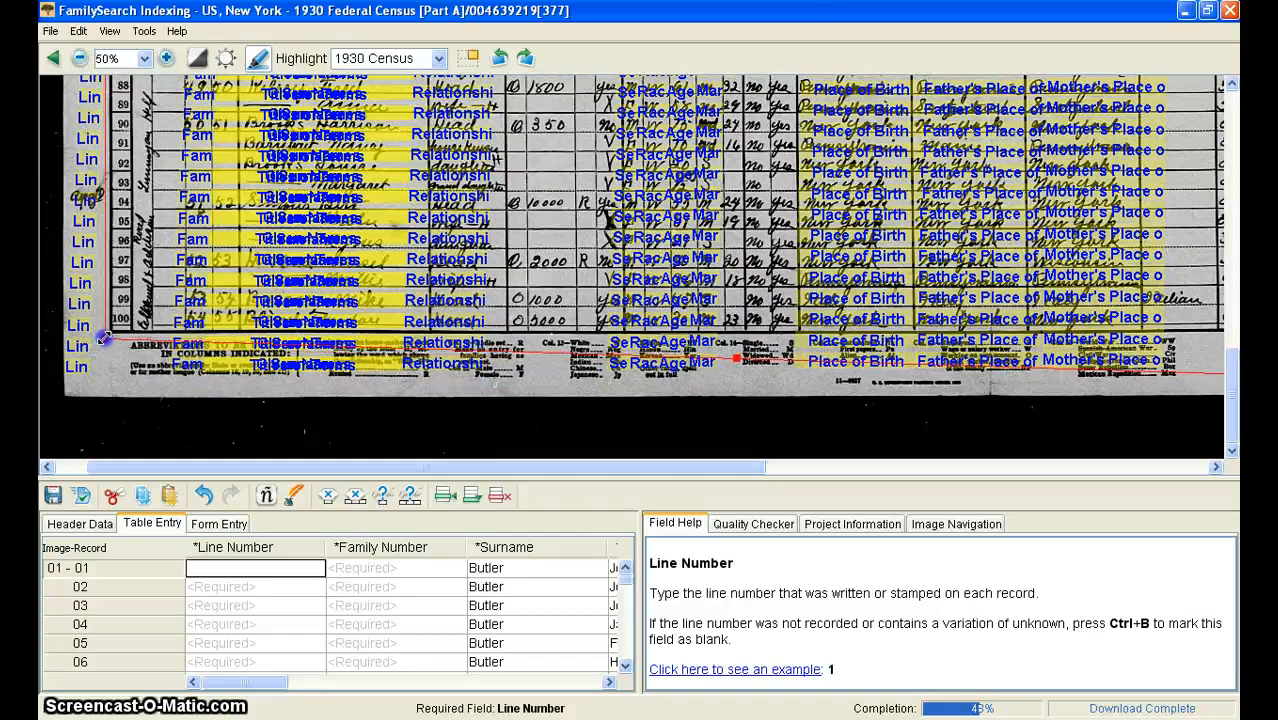
pyautogui.moveTo(214, 465); pyautogui.dragTo(643, 493)
pyautogui.moveTo(616, 377)
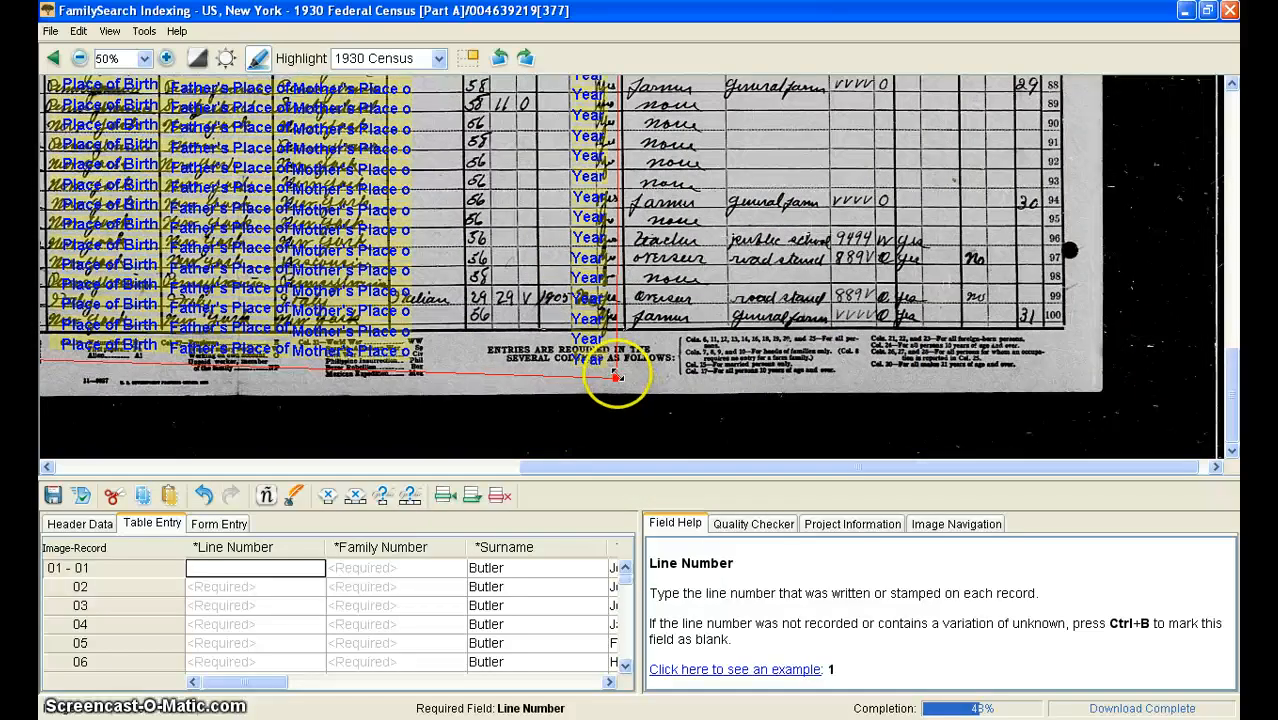
pyautogui.moveTo(616, 377); pyautogui.dragTo(577, 335)
# Step: Move the highlight grid's top-right corner to fit the columns and turn off Adjust Highlights
pyautogui.scroll(10, 600, 338)
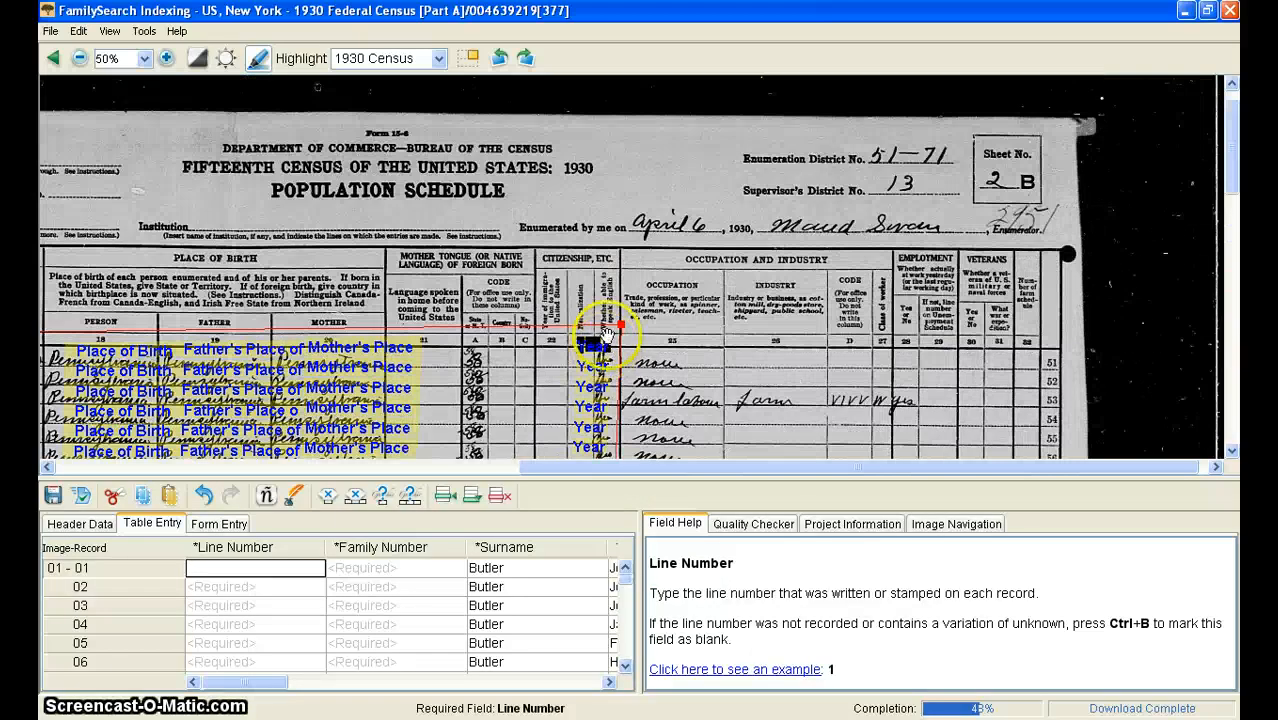
pyautogui.moveTo(621, 325); pyautogui.dragTo(578, 344)
pyautogui.moveTo(577, 467); pyautogui.dragTo(51, 446)
pyautogui.click(109, 31)
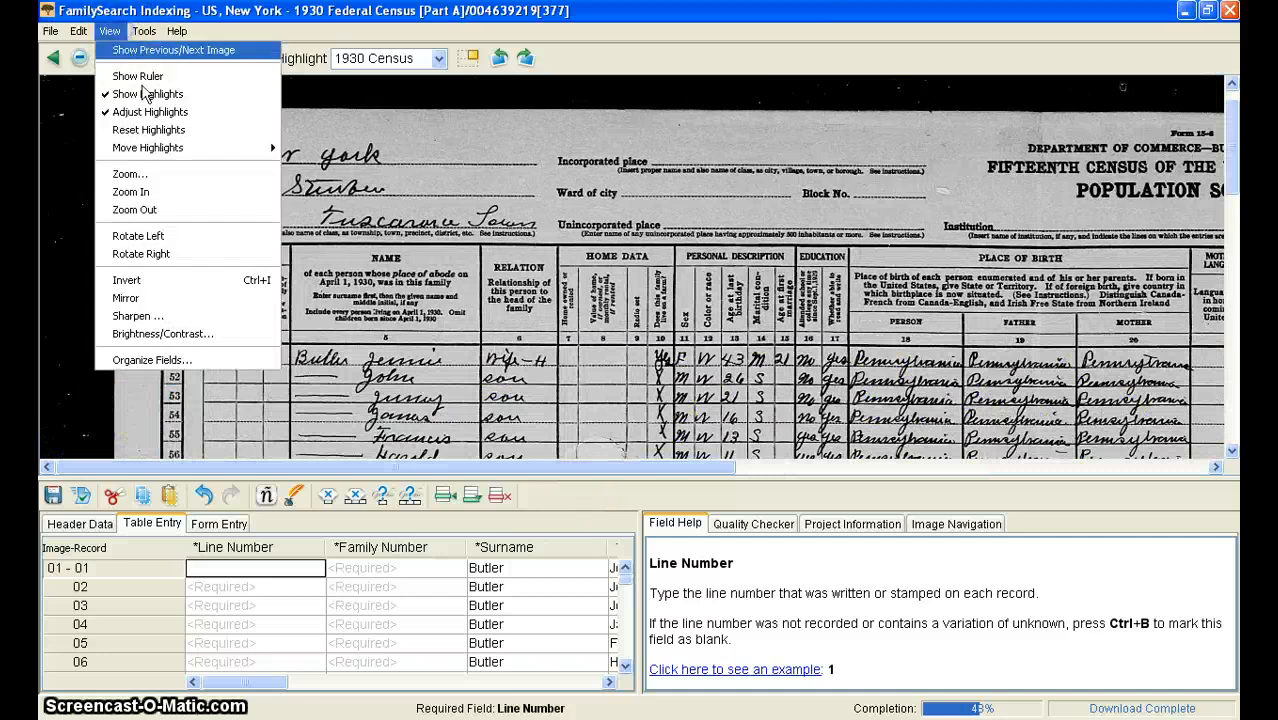
pyautogui.click(145, 108)
# Step: Enter 51 as the first line number and fill consecutive line numbers down through 100 for all records
pyautogui.scroll(-6, 612, 320)
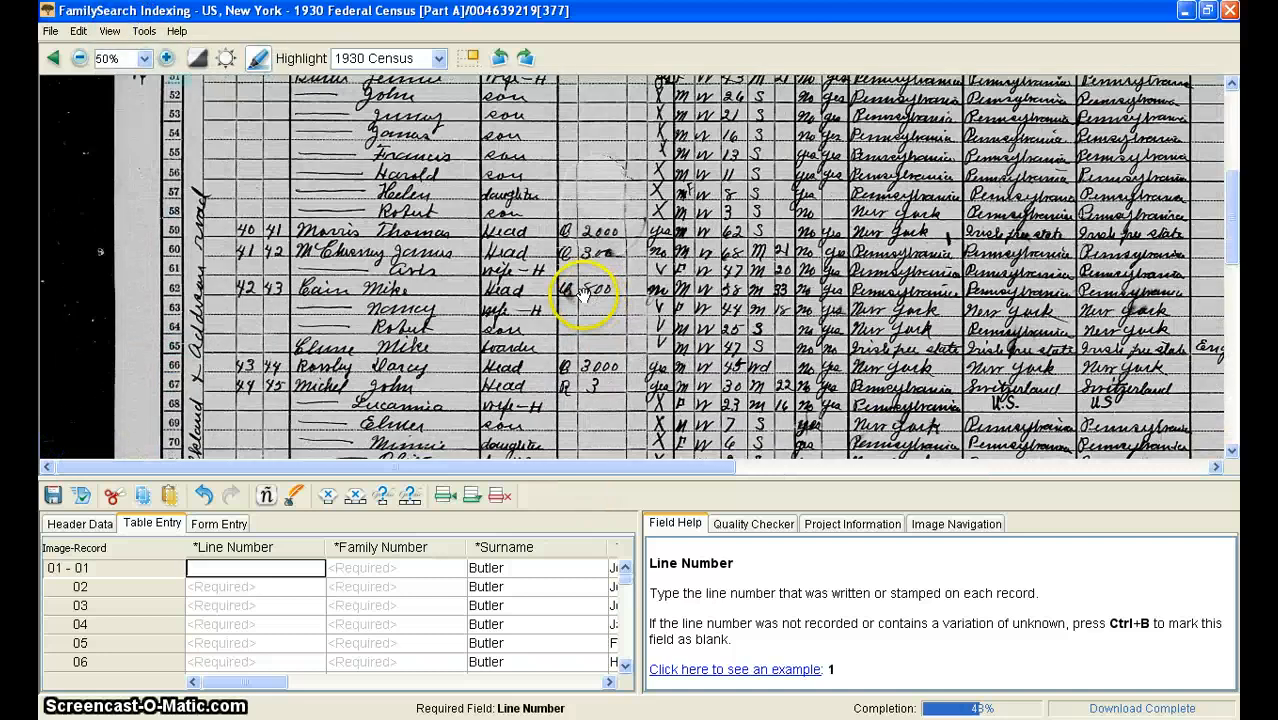
pyautogui.scroll(3, 585, 271)
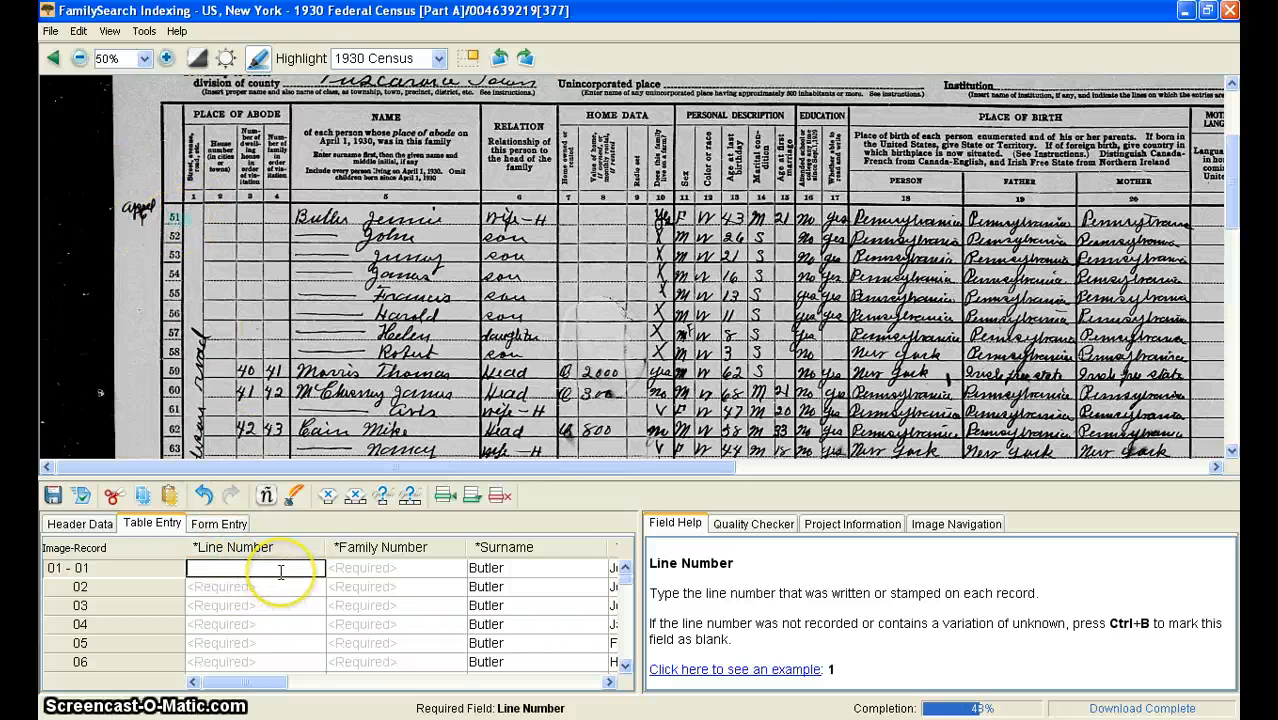
pyautogui.write('51')
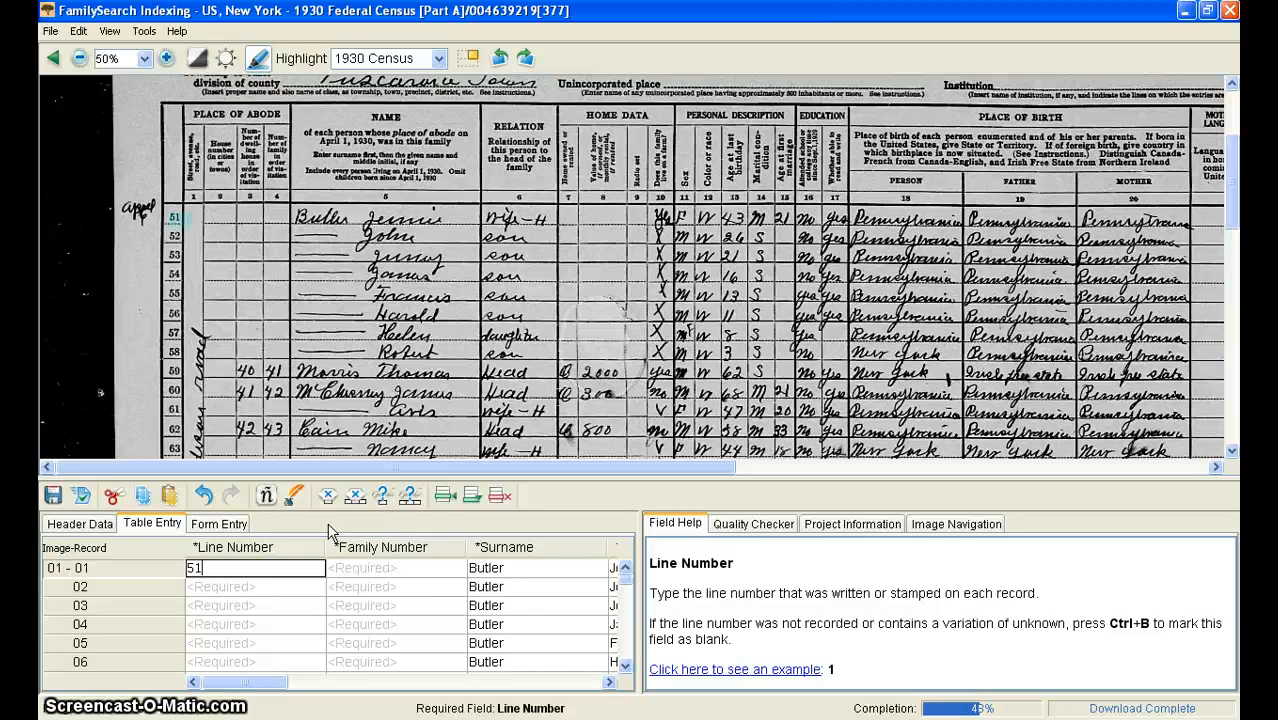
pyautogui.press('Down')
pyautogui.press('Down')
pyautogui.press('Down')
pyautogui.press('Down')
pyautogui.press('Down')
pyautogui.press('Down')
pyautogui.press('Down')
pyautogui.press('Down')
pyautogui.press('Down')
pyautogui.press('Down')
pyautogui.press('Down')
pyautogui.press('Down')
pyautogui.press('Down')
pyautogui.press('Down')
pyautogui.press('Down')
pyautogui.press('Down')
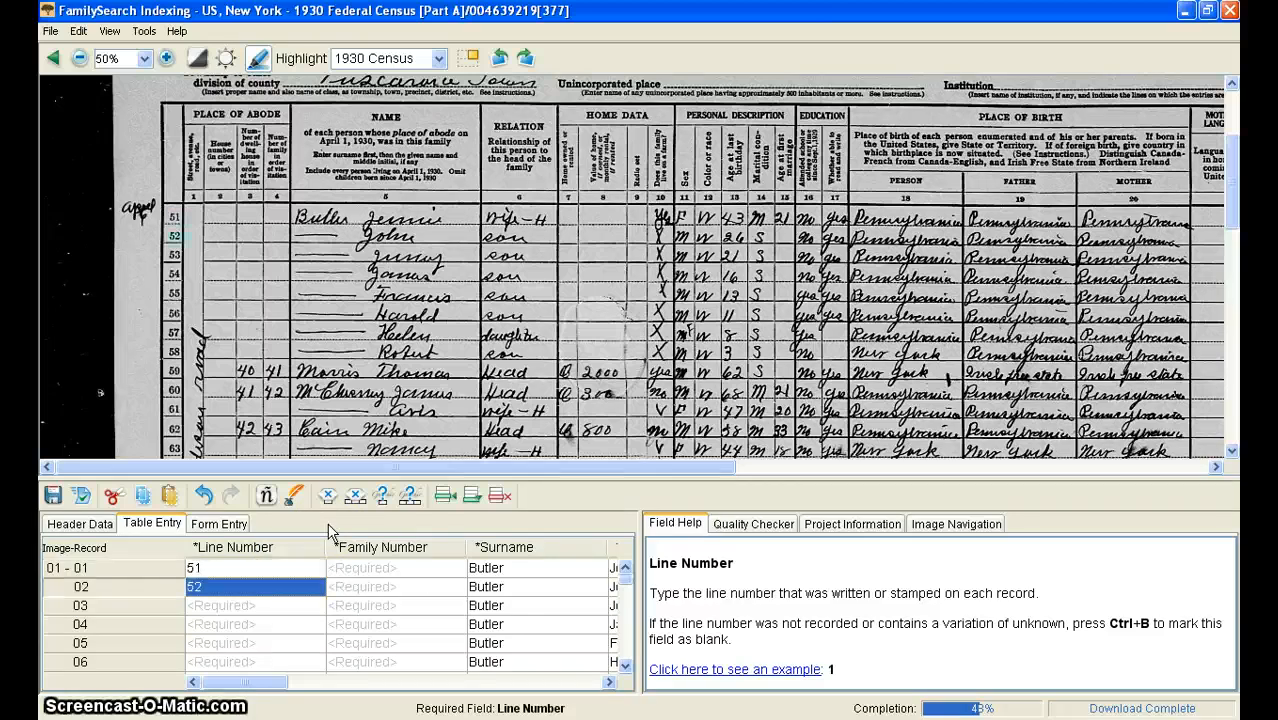
pyautogui.press('Down')
pyautogui.press('Down')
pyautogui.press('Down')
pyautogui.press('Down')
pyautogui.press('Down')
pyautogui.press('Down')
pyautogui.press('Down')
pyautogui.press('Down')
pyautogui.press('Down')
pyautogui.press('Down')
pyautogui.press('Down')
pyautogui.press('Down')
pyautogui.press('Down')
pyautogui.press('Down')
pyautogui.press('Down')
pyautogui.press('Down')
pyautogui.press('Down')
pyautogui.press('Down')
pyautogui.press('Down')
pyautogui.press('Down')
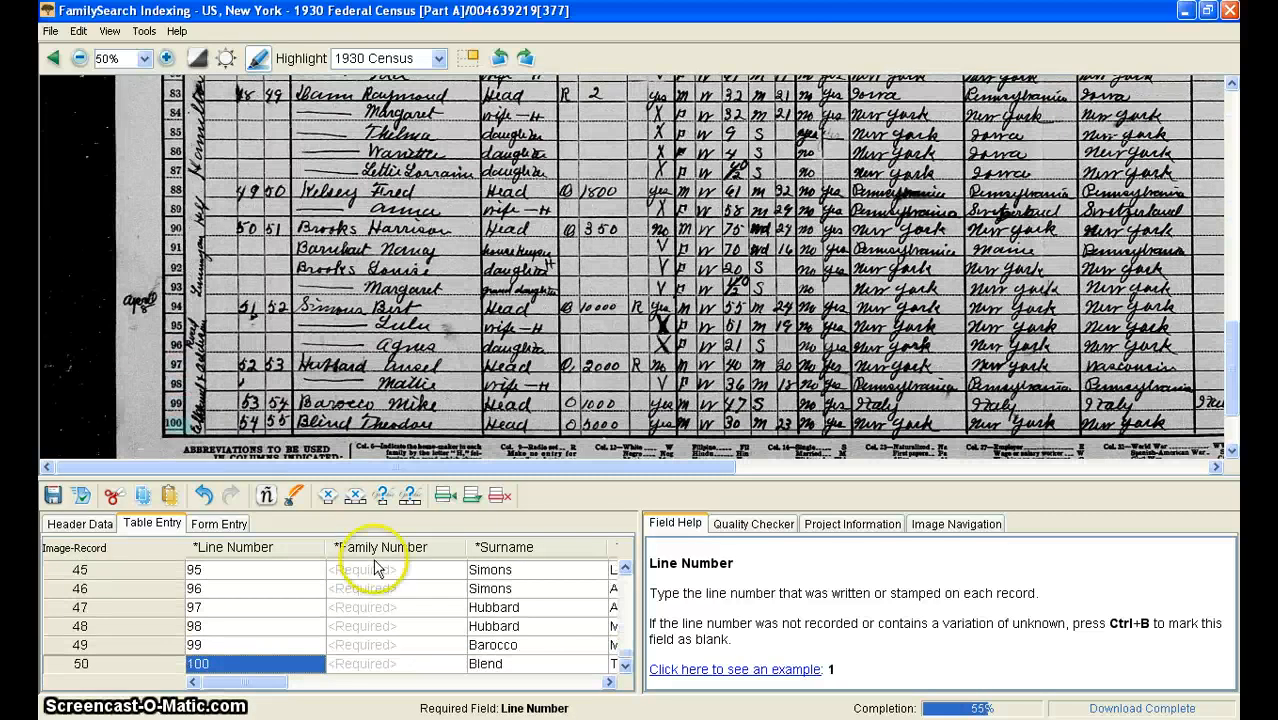
# Step: Select the Family Number field of the first record
pyautogui.scroll(15, 375, 569)
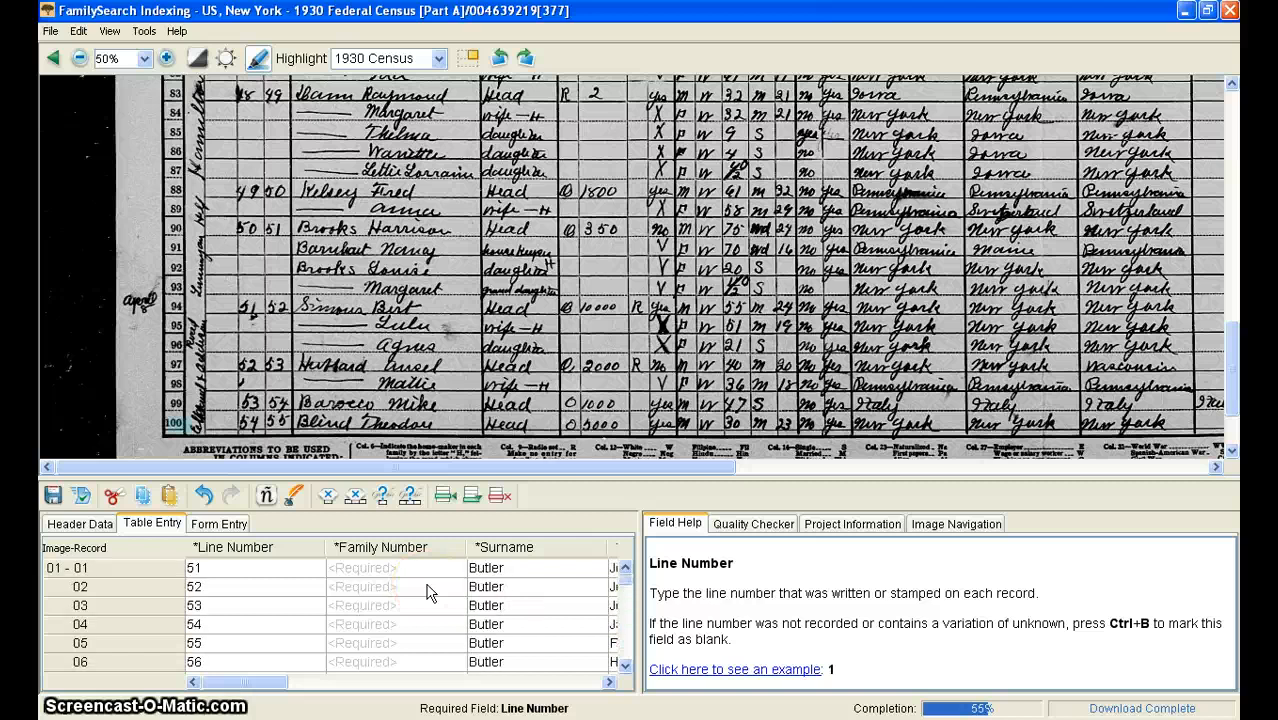
pyautogui.scroll(10, 551, 402)
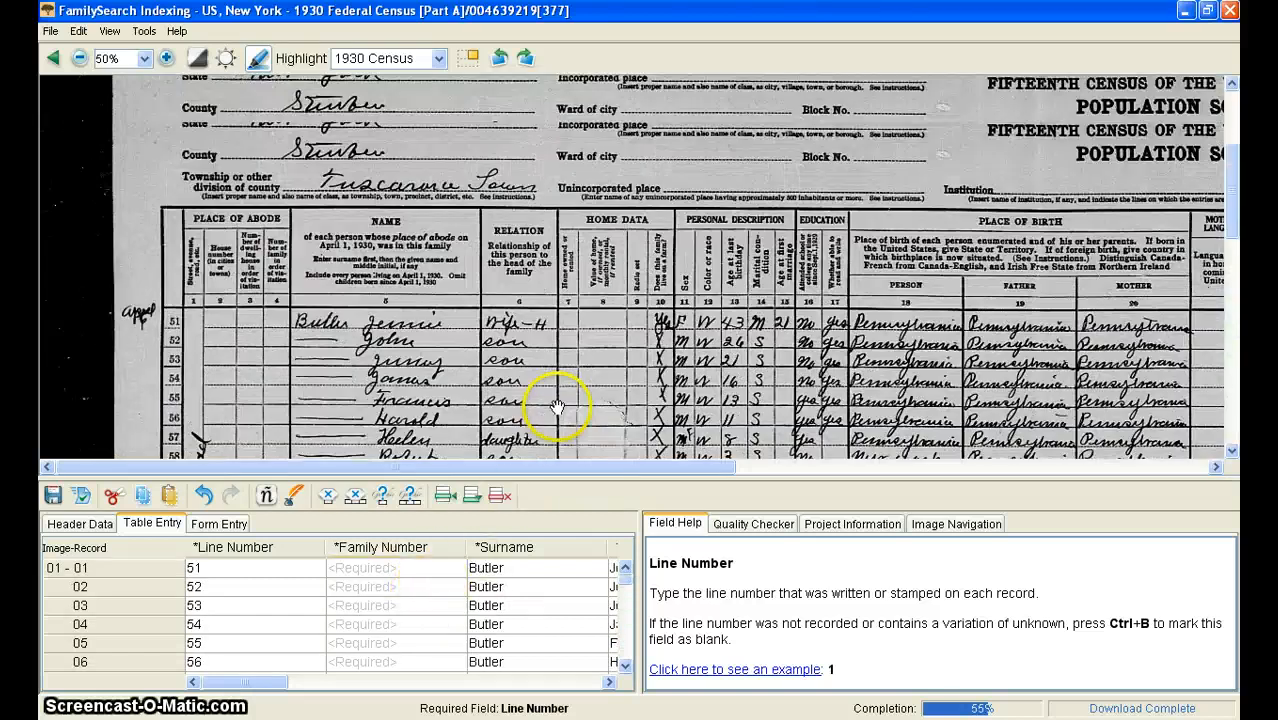
pyautogui.scroll(-5, 550, 408)
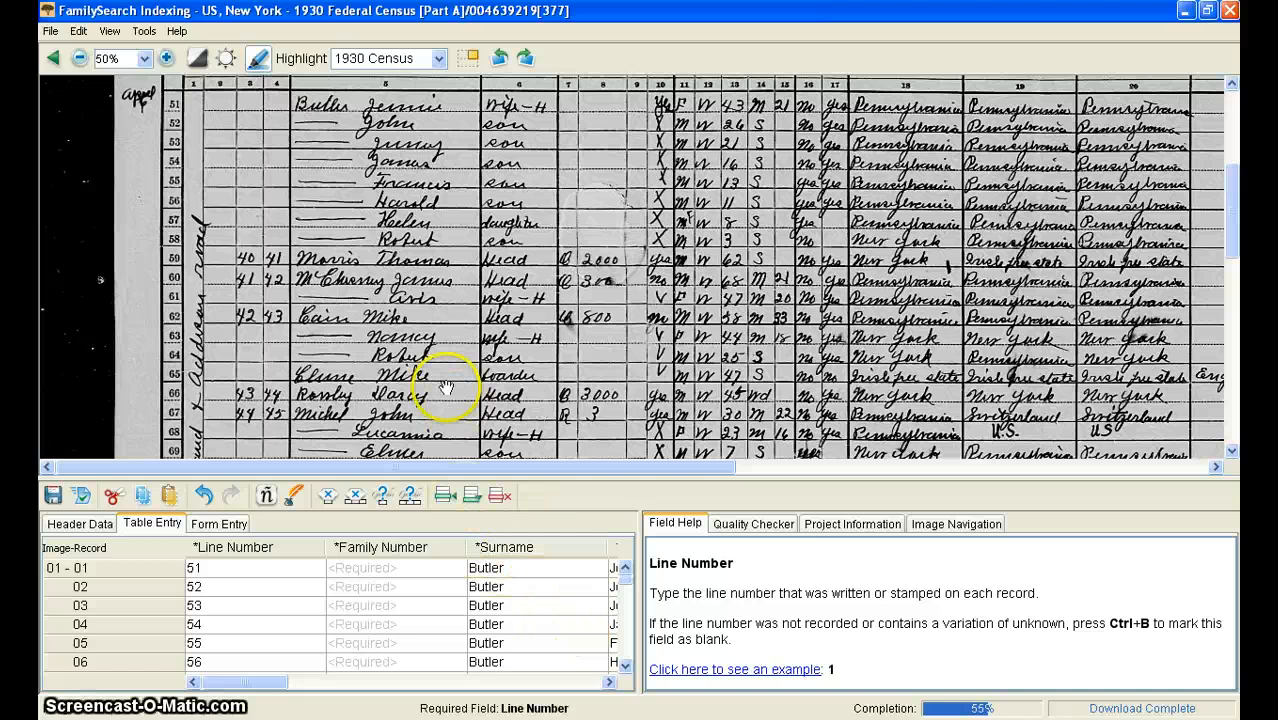
pyautogui.scroll(3, 445, 388)
pyautogui.click(385, 568)
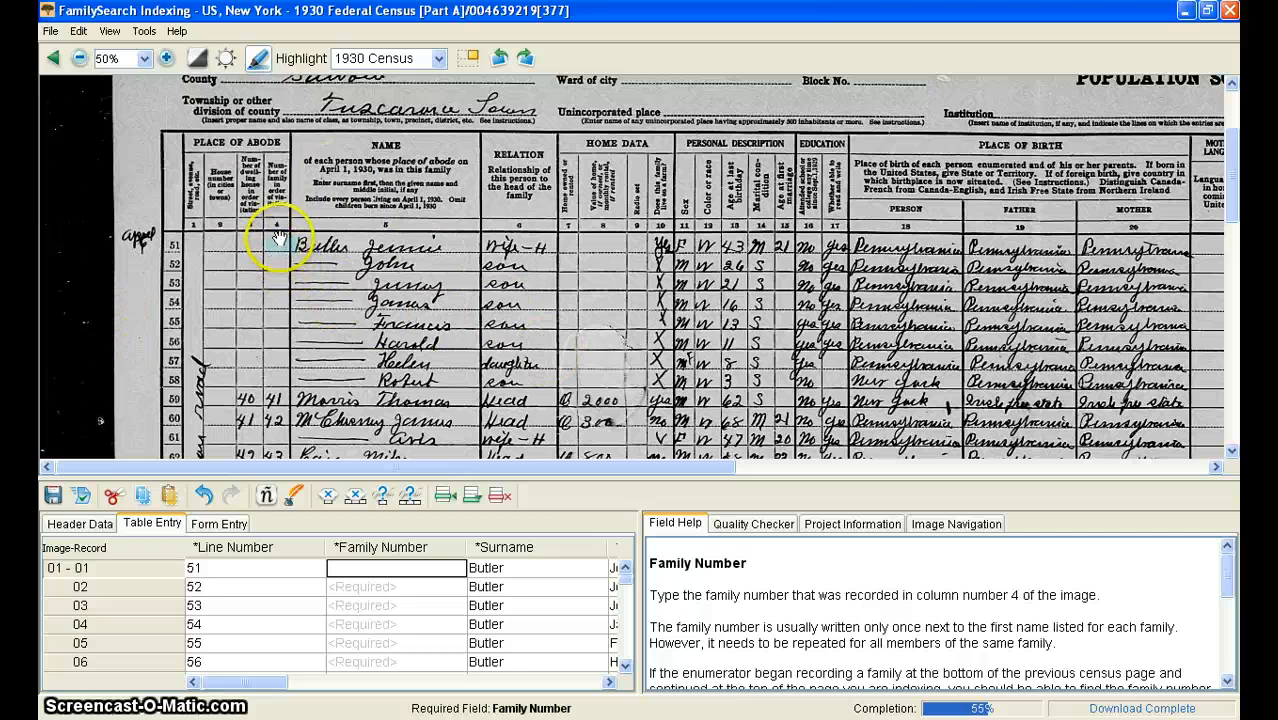
# Step: Show the previous/next image pane alongside the current census image
pyautogui.click(173, 33)
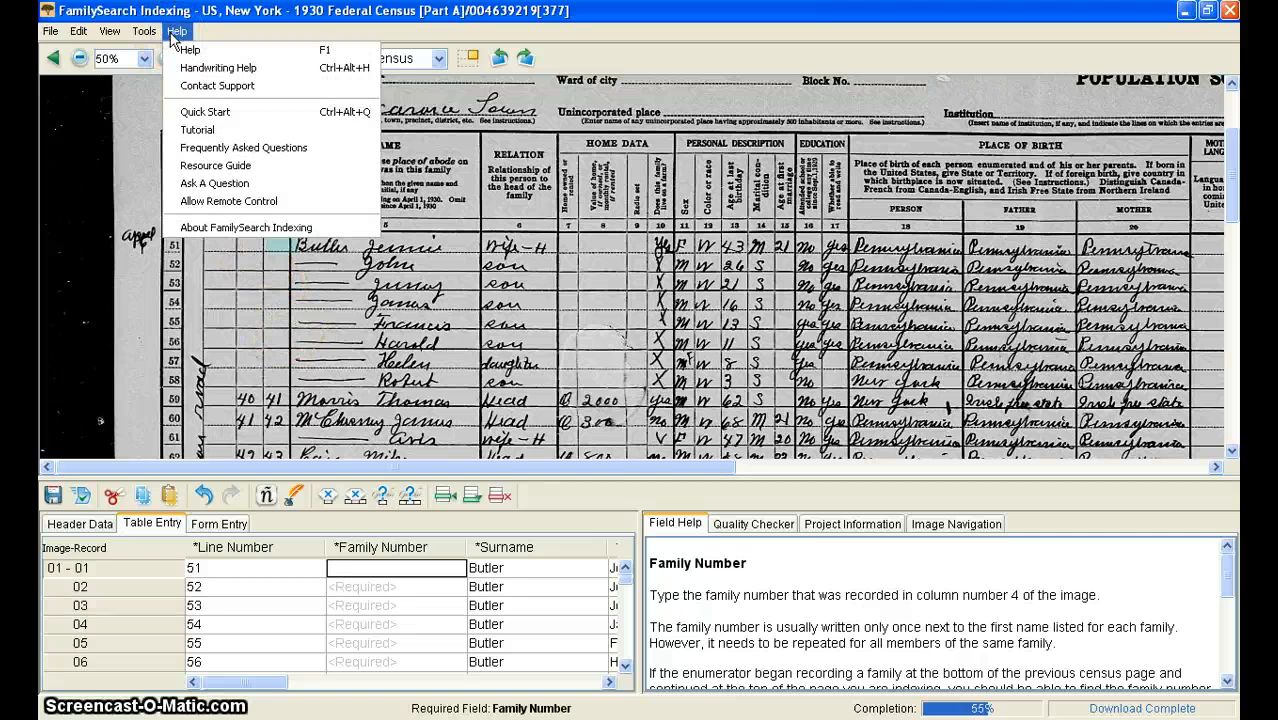
pyautogui.moveTo(117, 38)
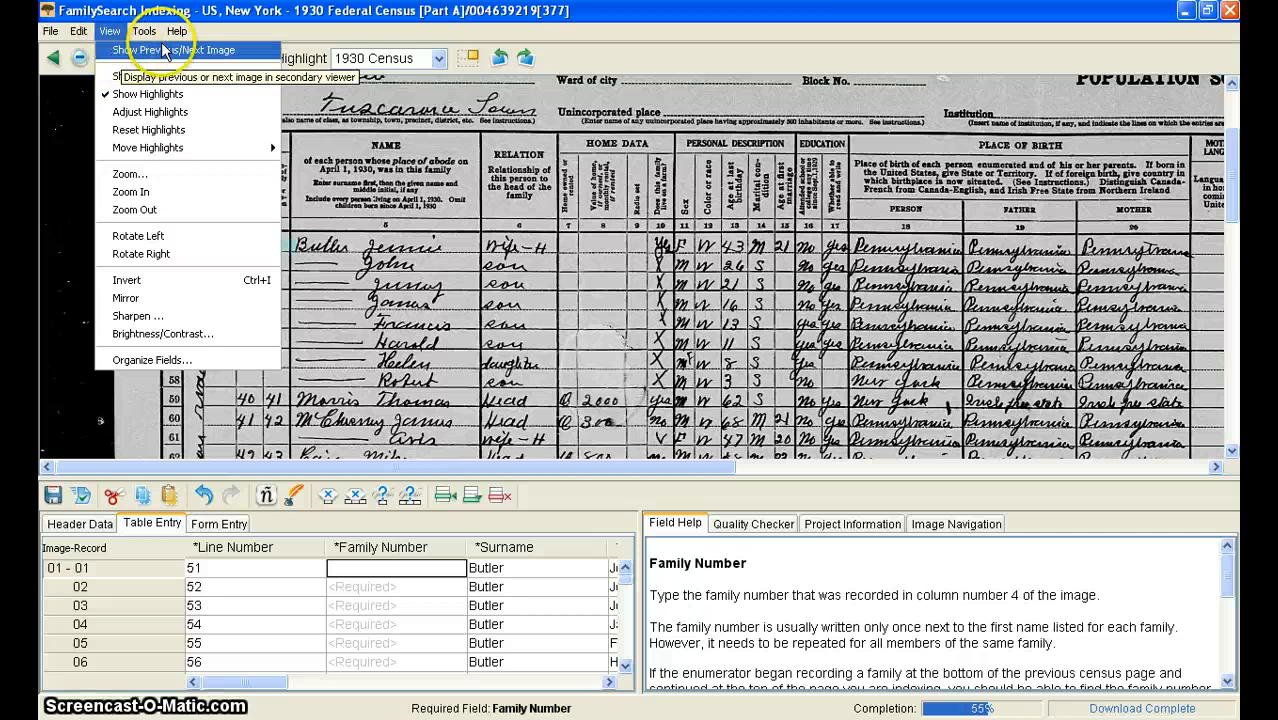
pyautogui.click(110, 33)
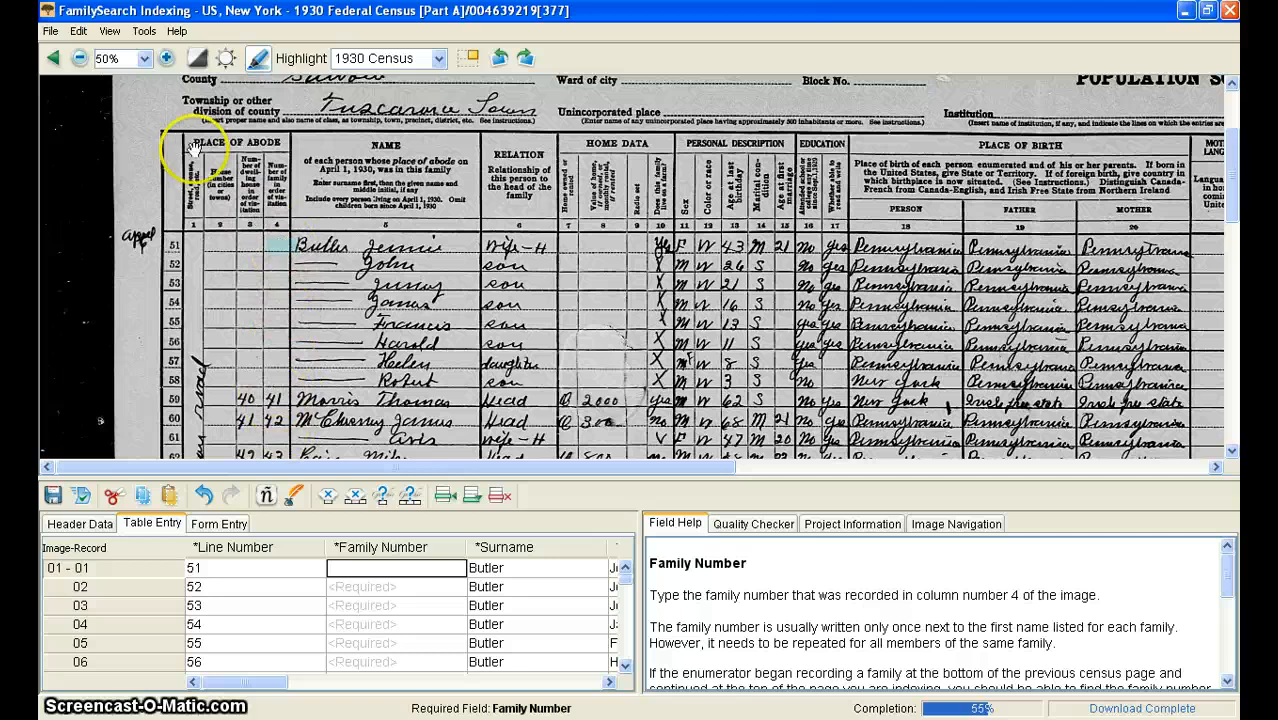
pyautogui.click(112, 31)
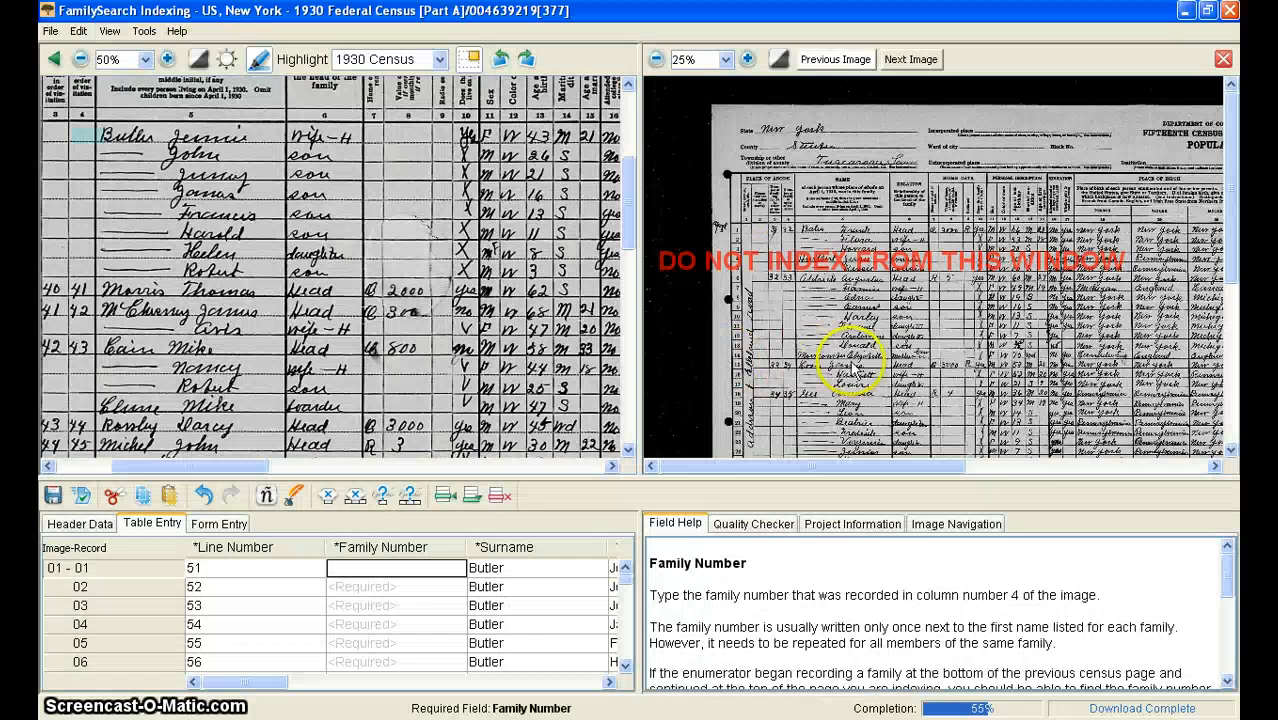
# Step: Check the end of the previous census image for the continuing family, enter 40 as the first family number, and close the comparison pane
pyautogui.scroll(-3, 1010, 250)
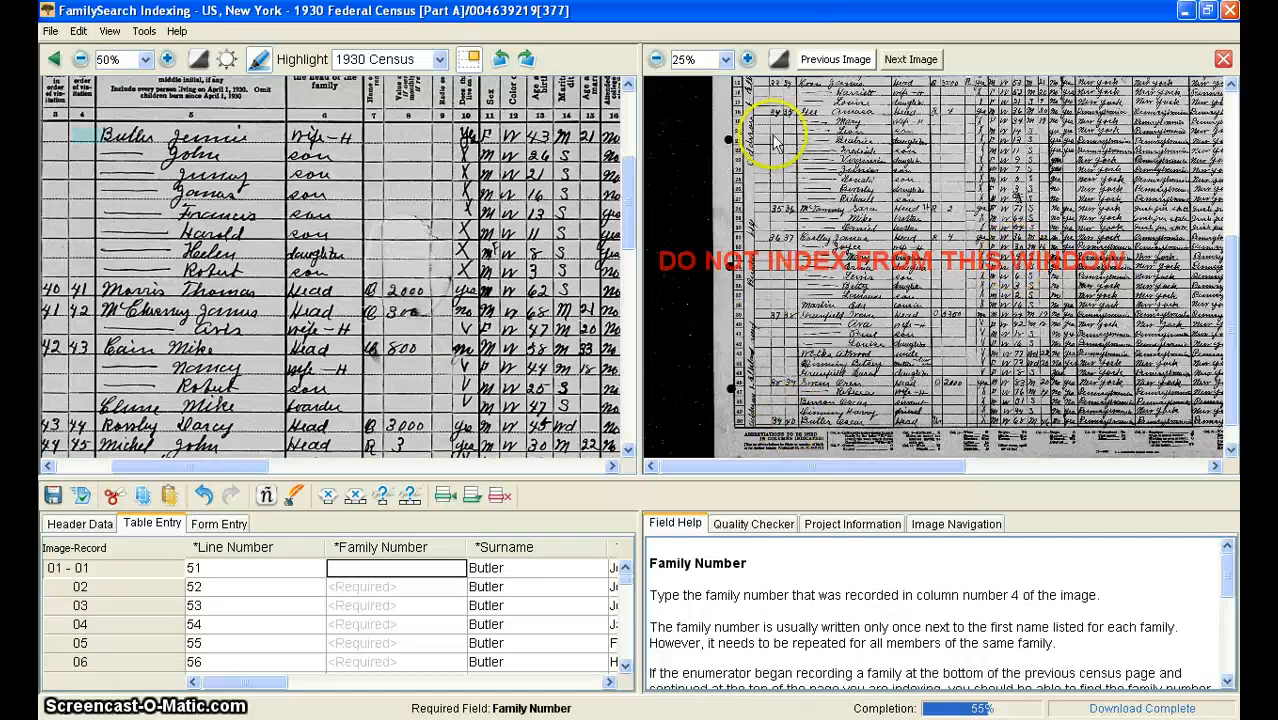
pyautogui.click(748, 60)
pyautogui.click(748, 60)
pyautogui.scroll(-4, 1000, 300)
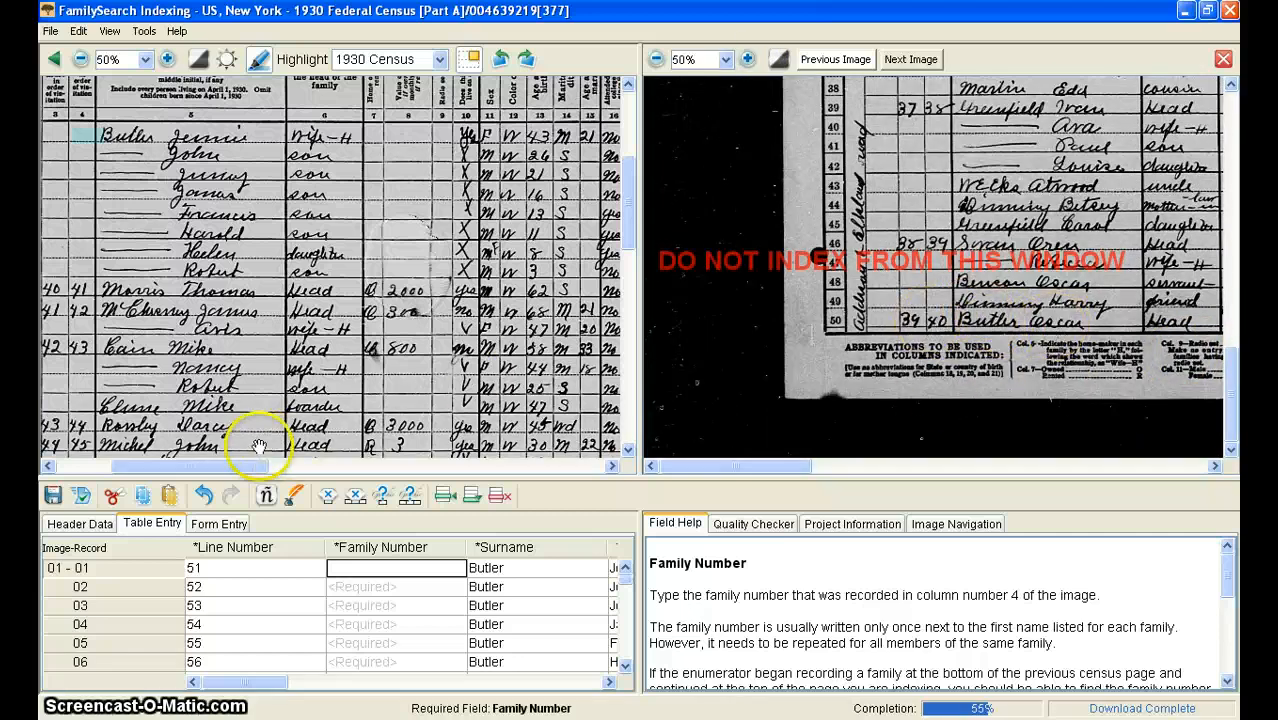
pyautogui.moveTo(228, 465); pyautogui.dragTo(160, 463)
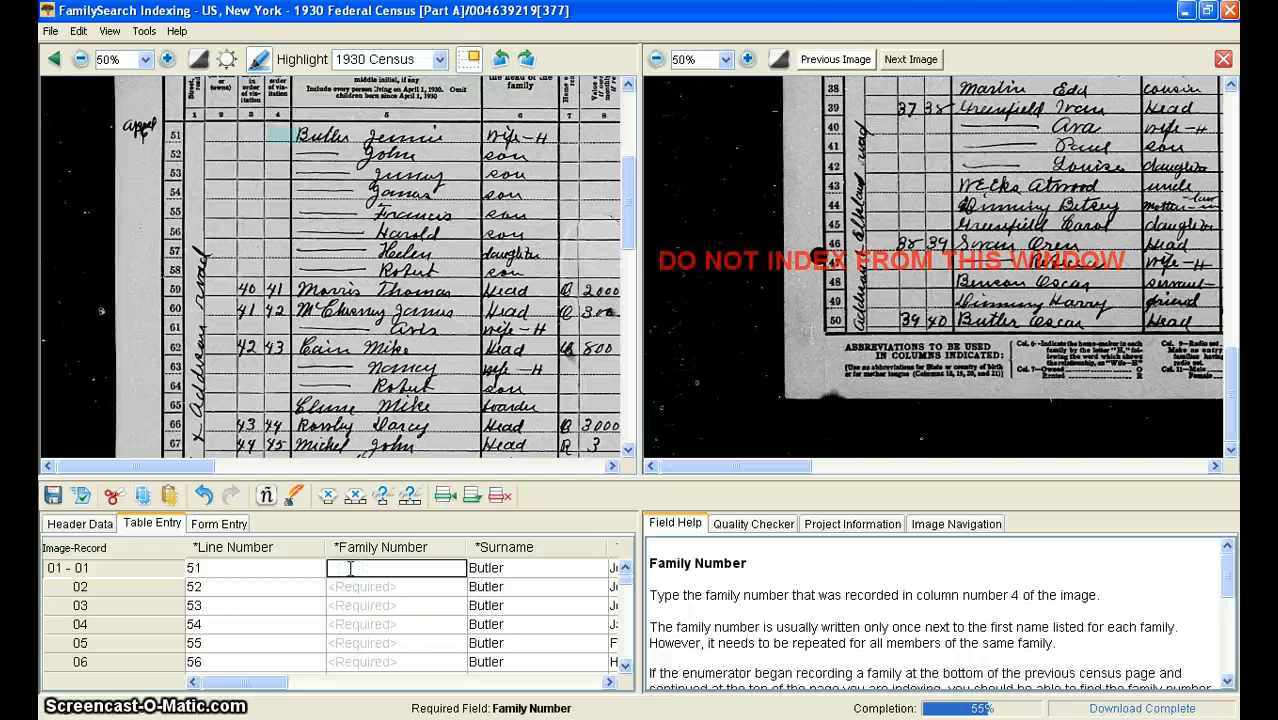
pyautogui.click(1222, 59)
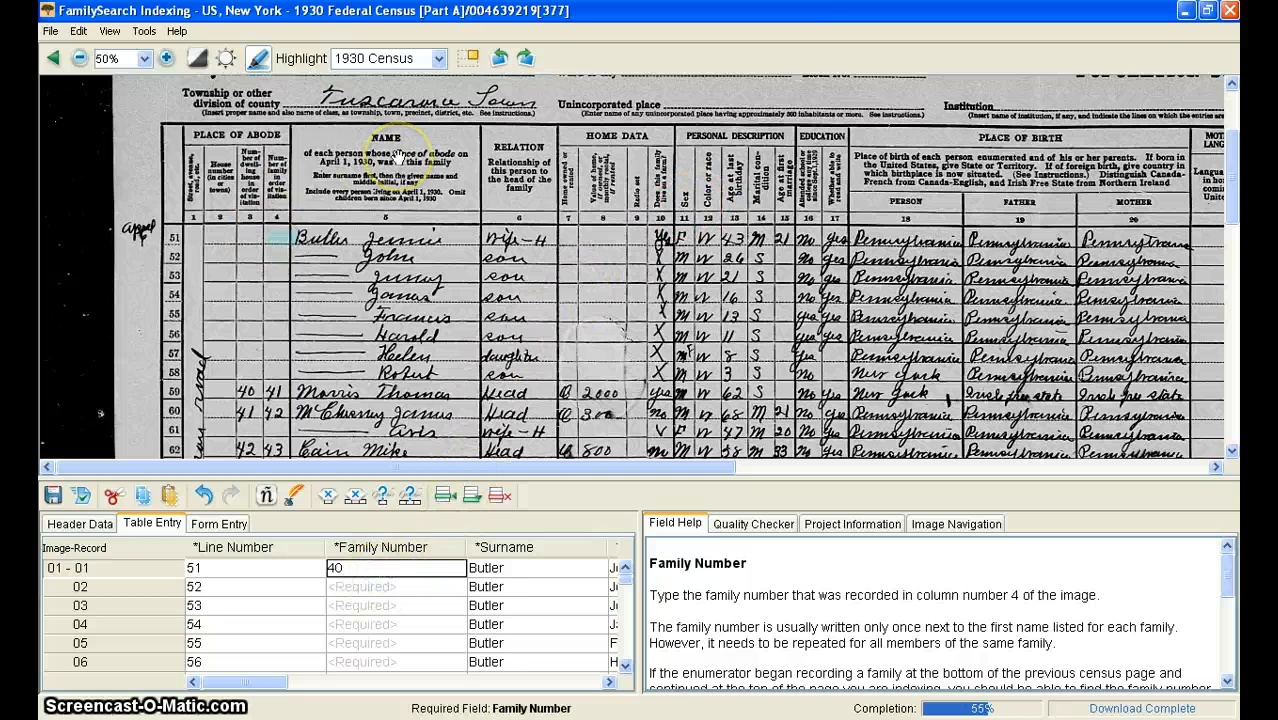
# Step: Copy family number 40 down the Butler records, then enter family numbers 41 through 48 for the following households, copying each down to its members
pyautogui.press('Down')
pyautogui.hotkey('ctrl', 'd')
pyautogui.press('Down')
pyautogui.hotkey('ctrl', 'd')
pyautogui.press('Down')
pyautogui.hotkey('ctrl', 'd')
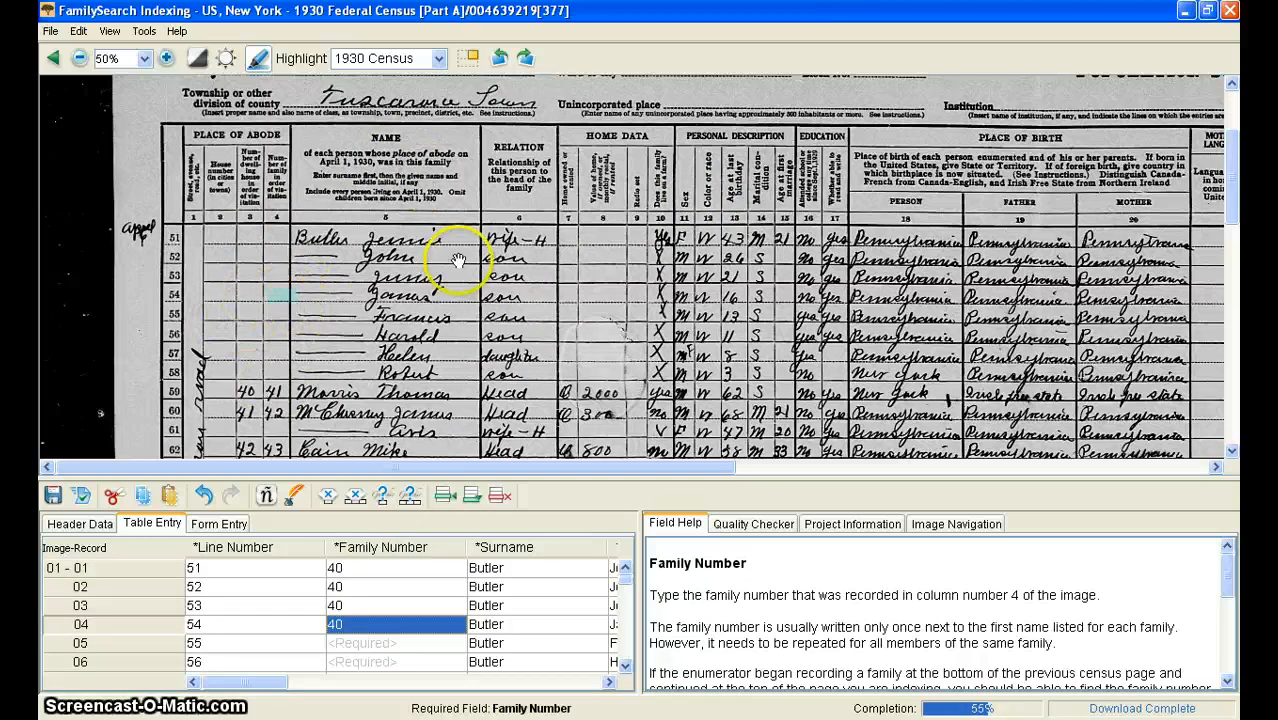
pyautogui.press('Down')
pyautogui.hotkey('ctrl', 'd')
pyautogui.press('Down')
pyautogui.hotkey('ctrl', 'd')
pyautogui.press('Down')
pyautogui.hotkey('ctrl', 'd')
pyautogui.press('Down')
pyautogui.hotkey('ctrl', 'd')
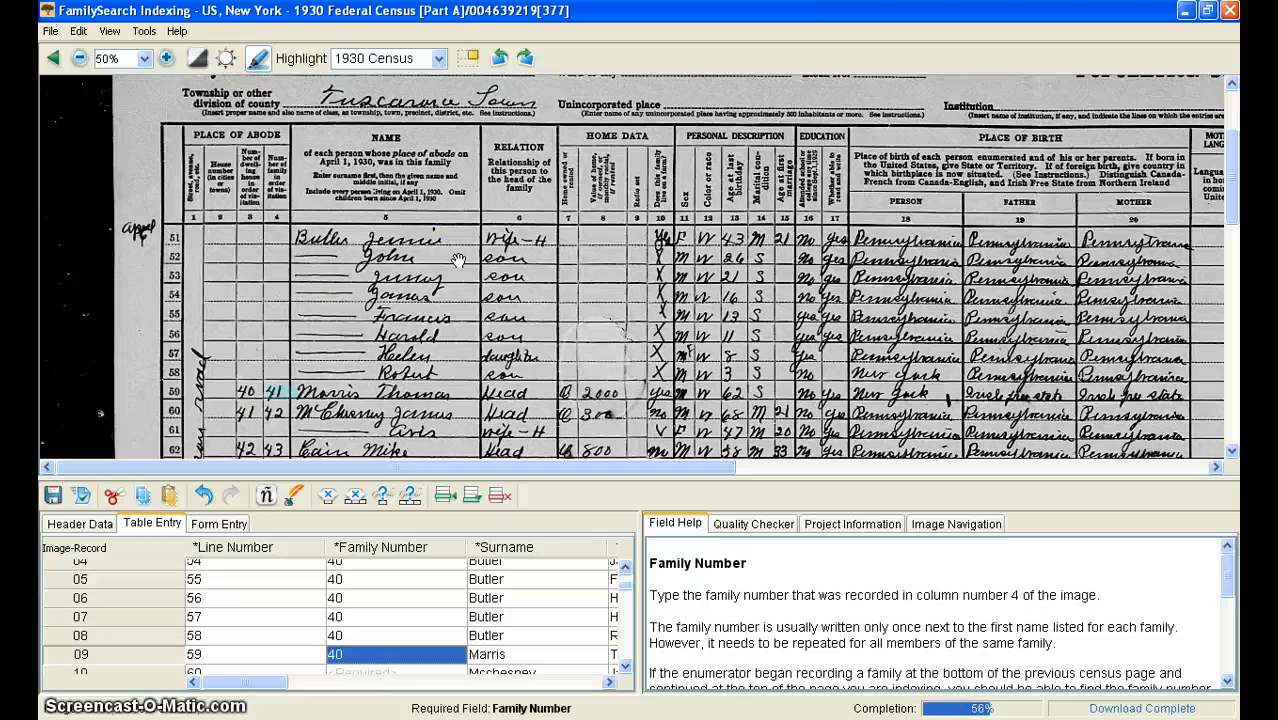
pyautogui.write('41')
pyautogui.press('Down')
pyautogui.hotkey('ctrl', 'd')
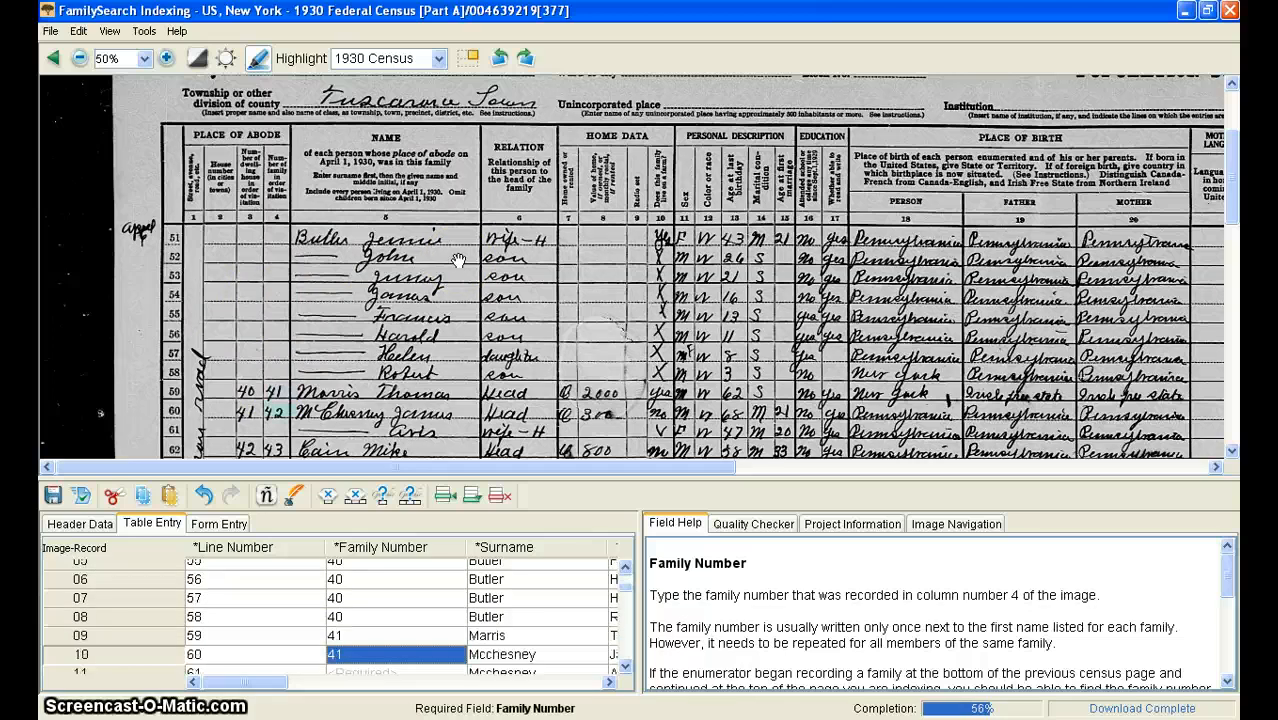
pyautogui.write('42')
pyautogui.press('Down')
pyautogui.hotkey('ctrl', 'd')
pyautogui.press('Down')
pyautogui.write('4')
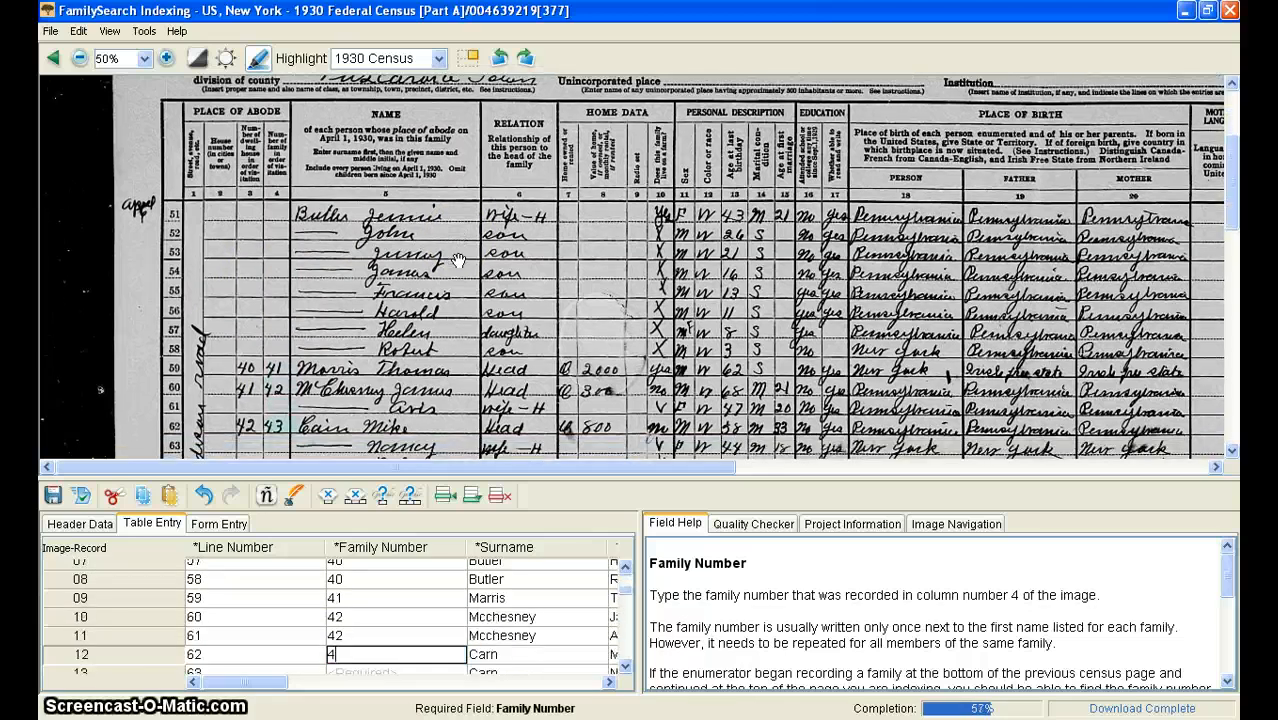
pyautogui.write('3')
pyautogui.press('Down')
pyautogui.hotkey('ctrl', 'd')
pyautogui.press('Down')
pyautogui.hotkey('ctrl', 'd')
pyautogui.press('Down')
pyautogui.hotkey('ctrl', 'd')
pyautogui.press('Down')
pyautogui.hotkey('ctrl', 'd')
pyautogui.write('44')
pyautogui.press('Down')
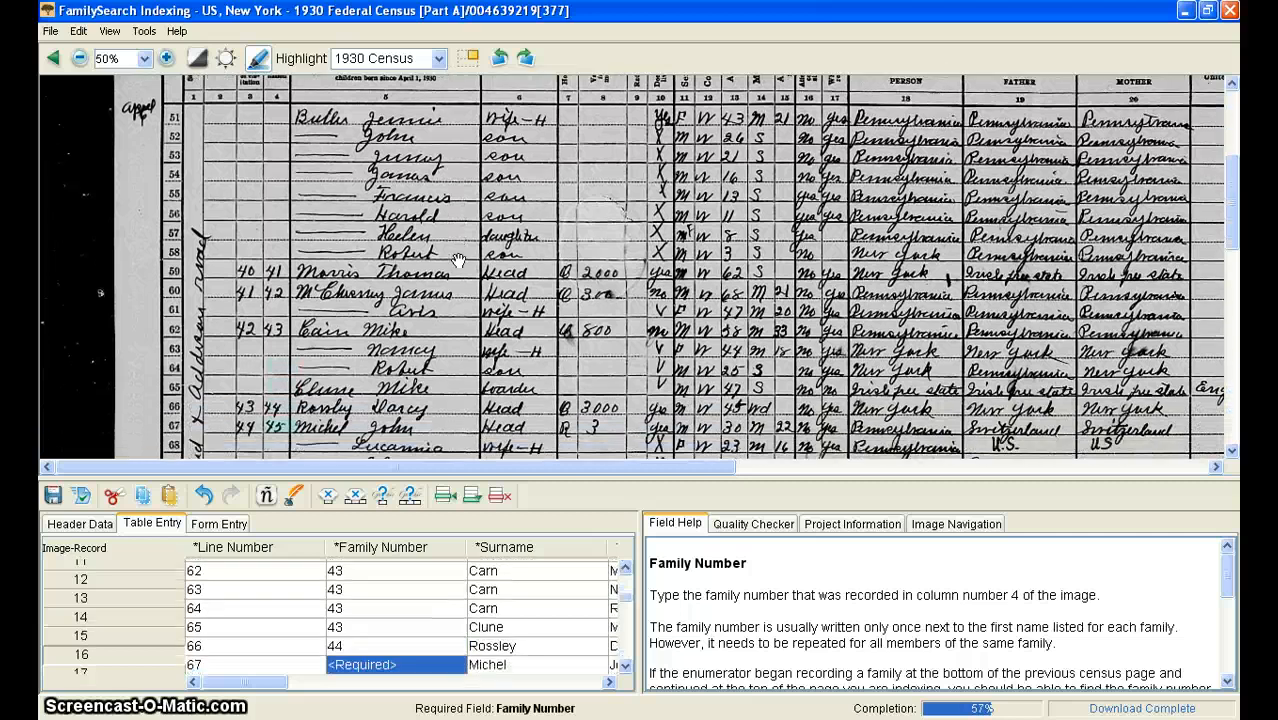
pyautogui.write('45')
pyautogui.press('Down')
pyautogui.hotkey('ctrl', 'd')
pyautogui.press('Down')
pyautogui.hotkey('ctrl', 'd')
pyautogui.press('Down')
pyautogui.hotkey('ctrl', 'd')
pyautogui.press('Down')
pyautogui.hotkey('ctrl', 'd')
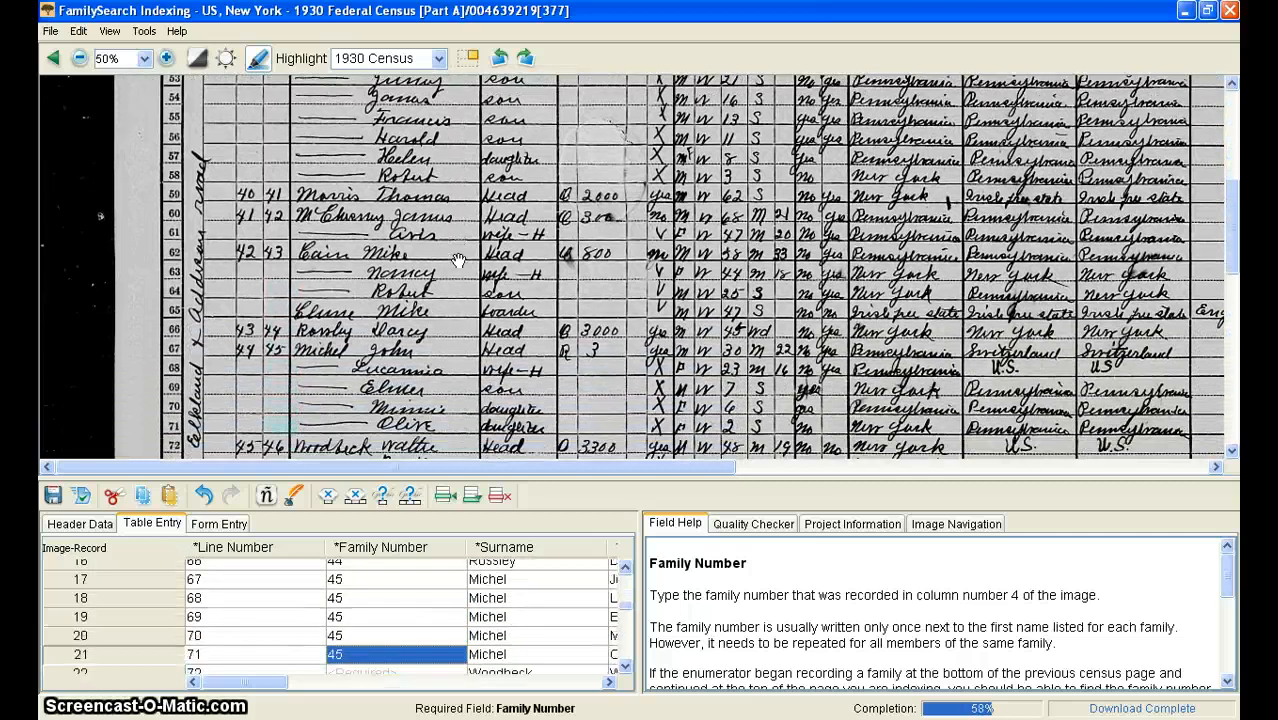
pyautogui.press('Down')
pyautogui.write('46')
pyautogui.press('Down')
pyautogui.hotkey('ctrl', 'd')
pyautogui.press('Down')
pyautogui.hotkey('ctrl', 'd')
pyautogui.press('Down')
pyautogui.hotkey('ctrl', 'd')
pyautogui.press('Down')
pyautogui.hotkey('ctrl', 'd')
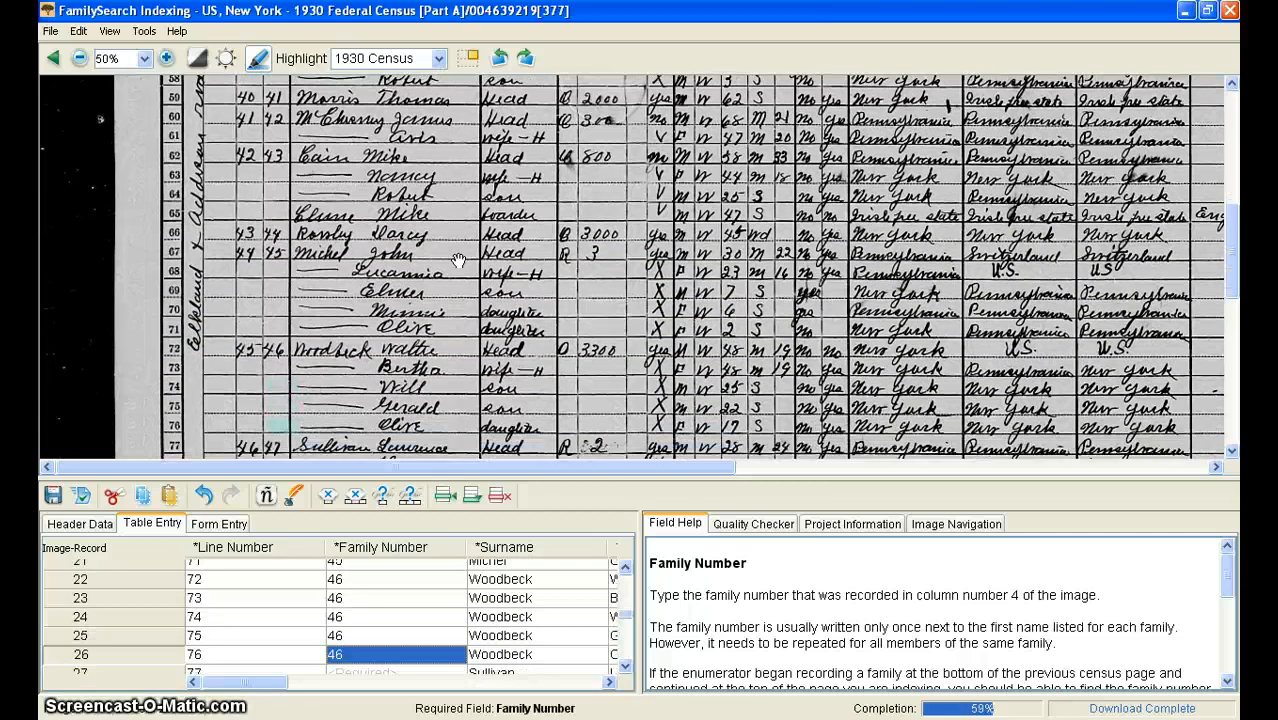
pyautogui.press('Down')
pyautogui.write('47')
pyautogui.press('Down')
pyautogui.hotkey('ctrl', 'd')
pyautogui.press('Down')
pyautogui.hotkey('ctrl', 'd')
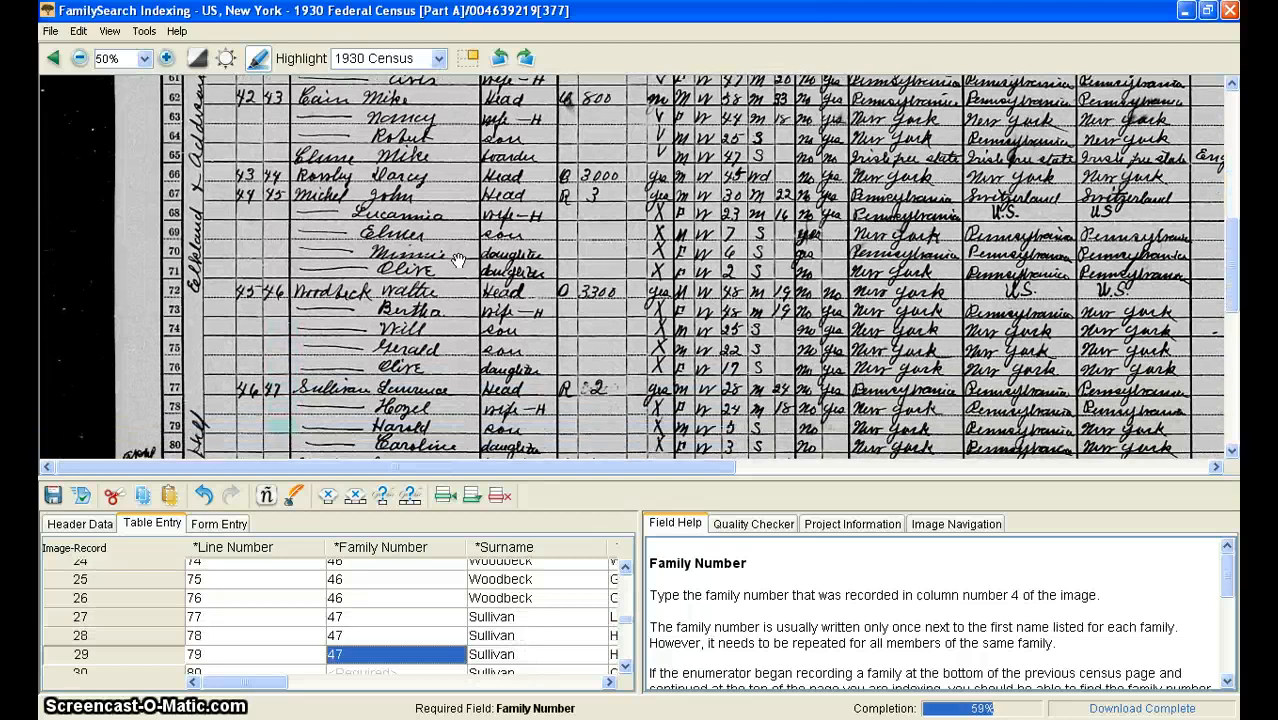
pyautogui.press('Down')
pyautogui.hotkey('ctrl', 'd')
pyautogui.press('Down')
pyautogui.hotkey('ctrl', 'd')
pyautogui.write('48')
# Step: Enter family numbers 49 through 55 for the remaining households, copying each down to its members through line 100
pyautogui.press('Down')
pyautogui.hotkey('ctrl', 'd')
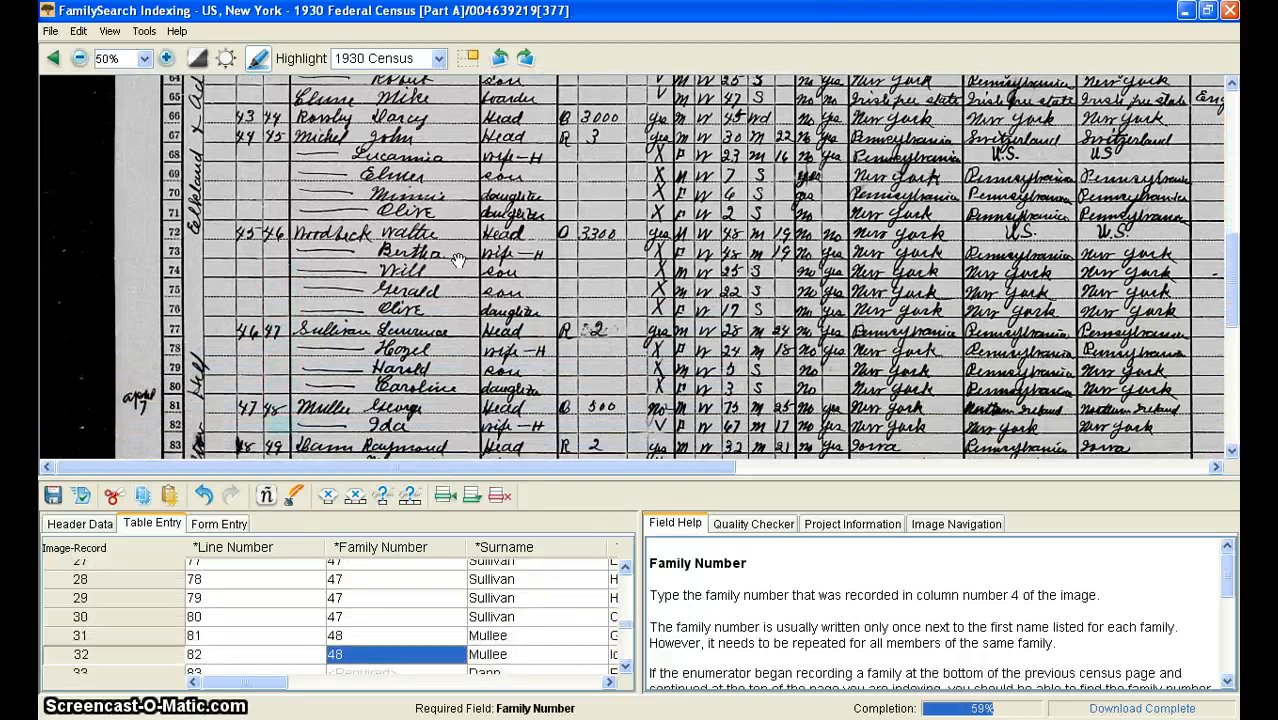
pyautogui.press('Down')
pyautogui.write('49')
pyautogui.press('Down')
pyautogui.hotkey('ctrl', 'd')
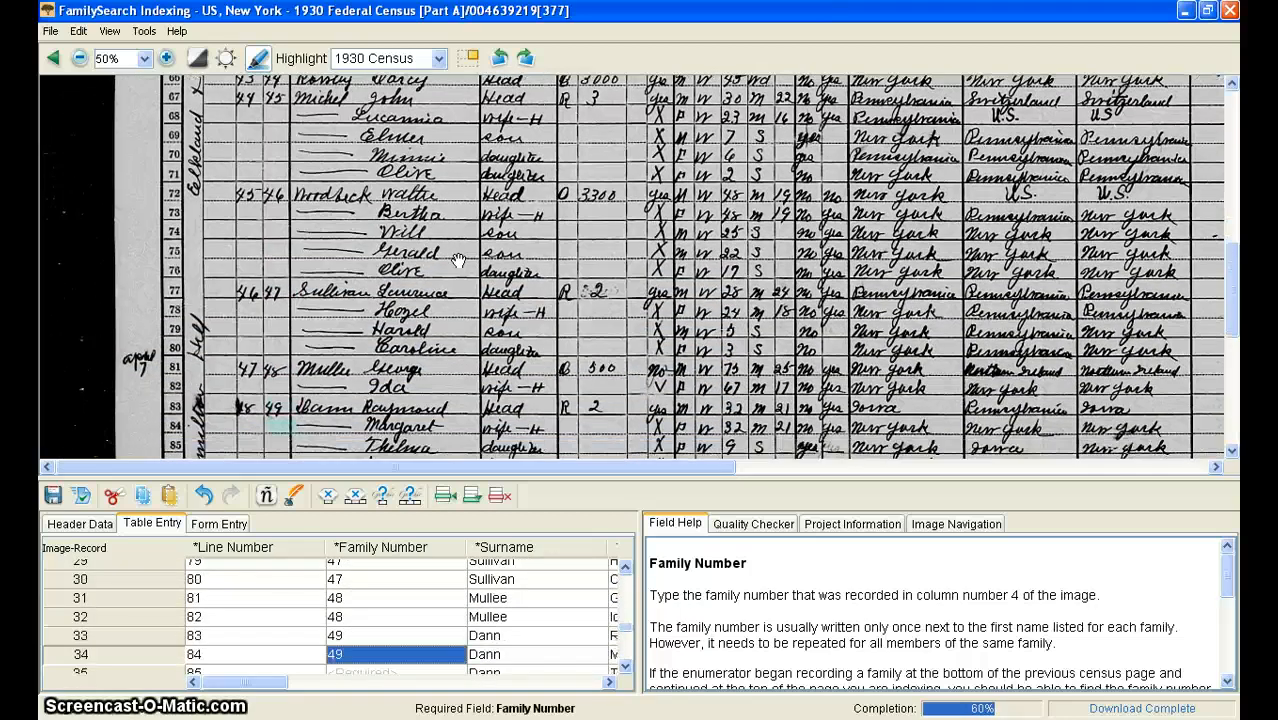
pyautogui.press('Down')
pyautogui.hotkey('ctrl', 'd')
pyautogui.press('Down')
pyautogui.hotkey('ctrl', 'd')
pyautogui.press('Down')
pyautogui.hotkey('ctrl', 'd')
pyautogui.press('Down')
pyautogui.hotkey('ctrl', 'd')
pyautogui.write('50')
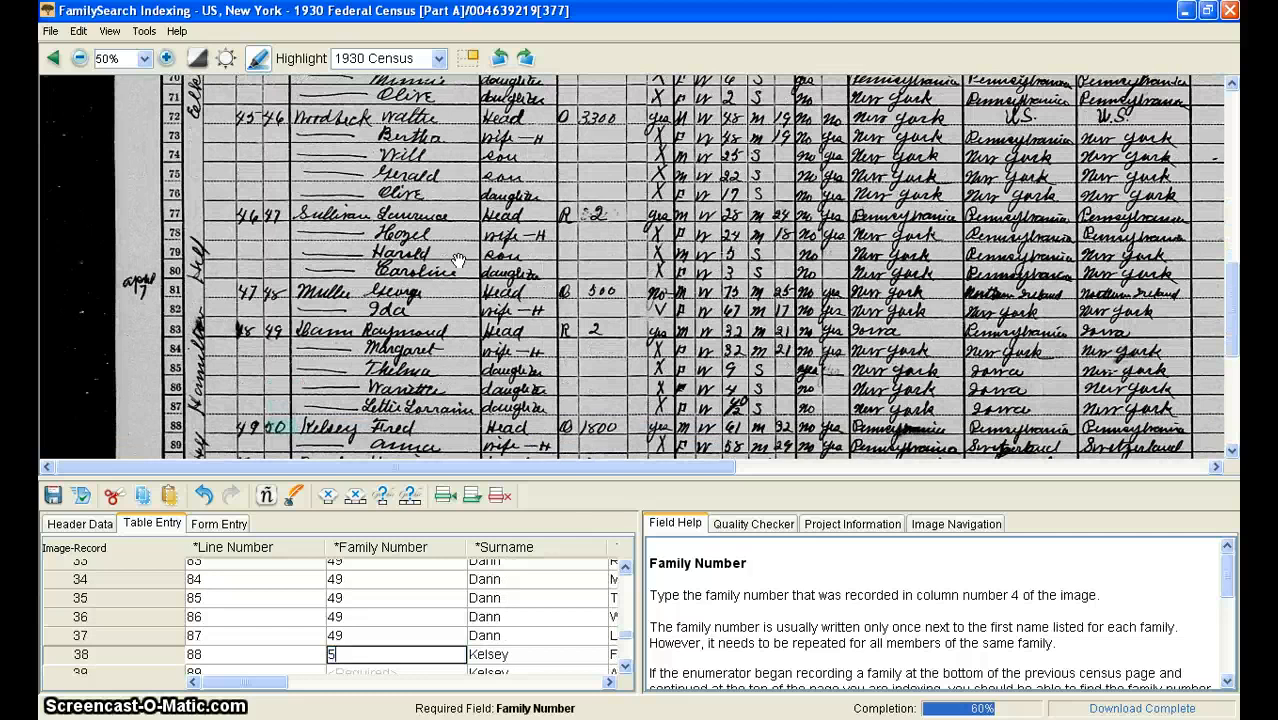
pyautogui.press('Down')
pyautogui.hotkey('ctrl', 'd')
pyautogui.press('Down')
pyautogui.write('51')
pyautogui.press('Down')
pyautogui.hotkey('ctrl', 'd')
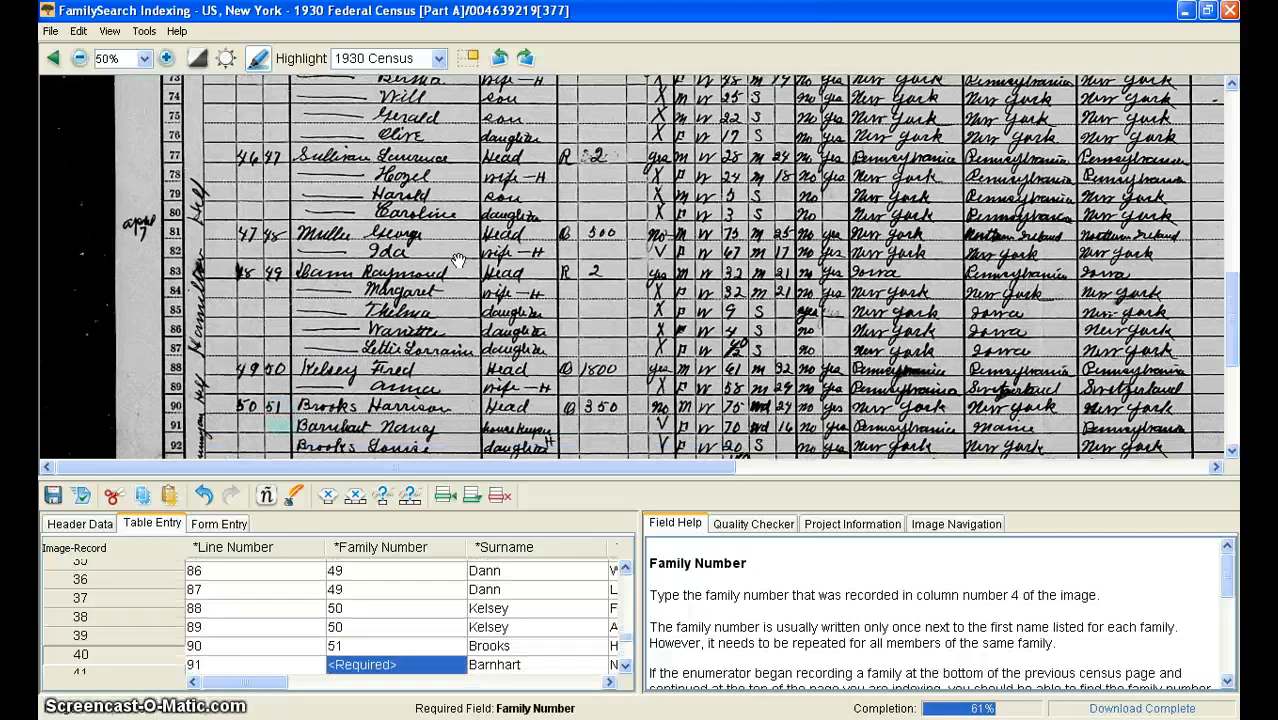
pyautogui.press('Down')
pyautogui.hotkey('ctrl', 'd')
pyautogui.press('Down')
pyautogui.hotkey('ctrl', 'd')
pyautogui.press('Down')
pyautogui.hotkey('ctrl', 'd')
pyautogui.write('52')
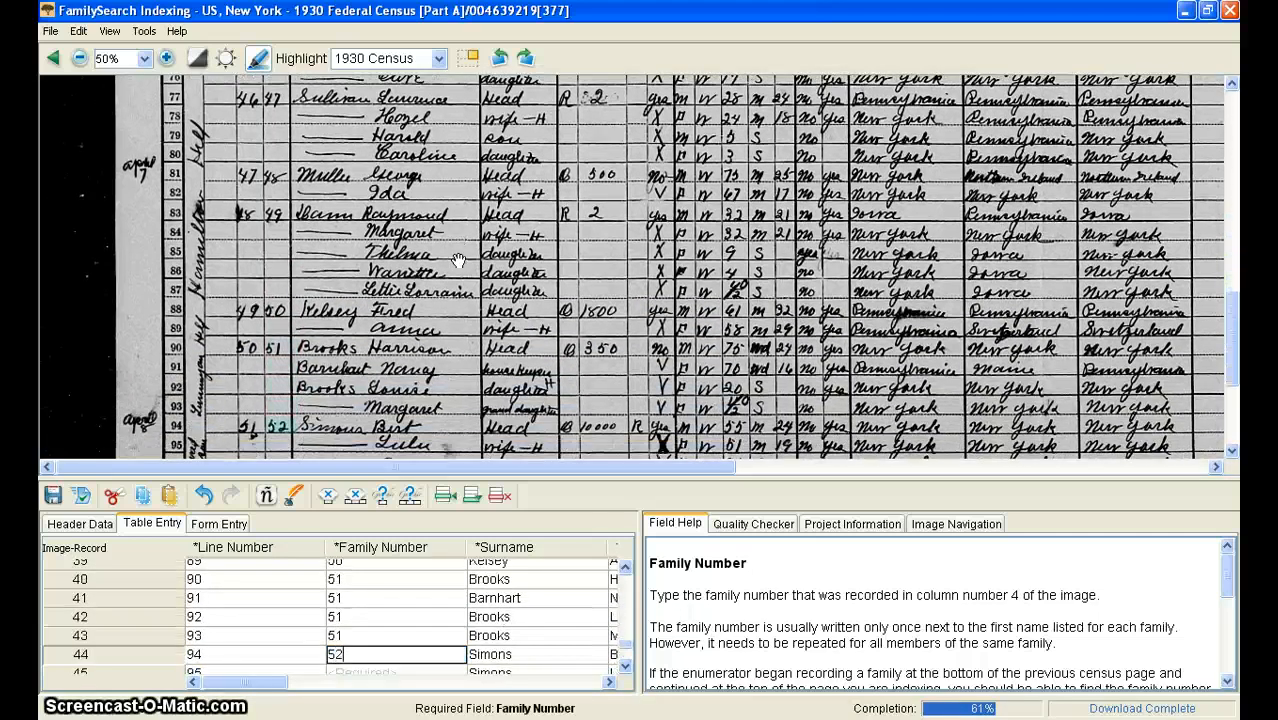
pyautogui.press('Down')
pyautogui.hotkey('ctrl', 'd')
pyautogui.press('Down')
pyautogui.hotkey('ctrl', 'd')
pyautogui.press('Down')
pyautogui.hotkey('ctrl', 'd')
pyautogui.write('53')
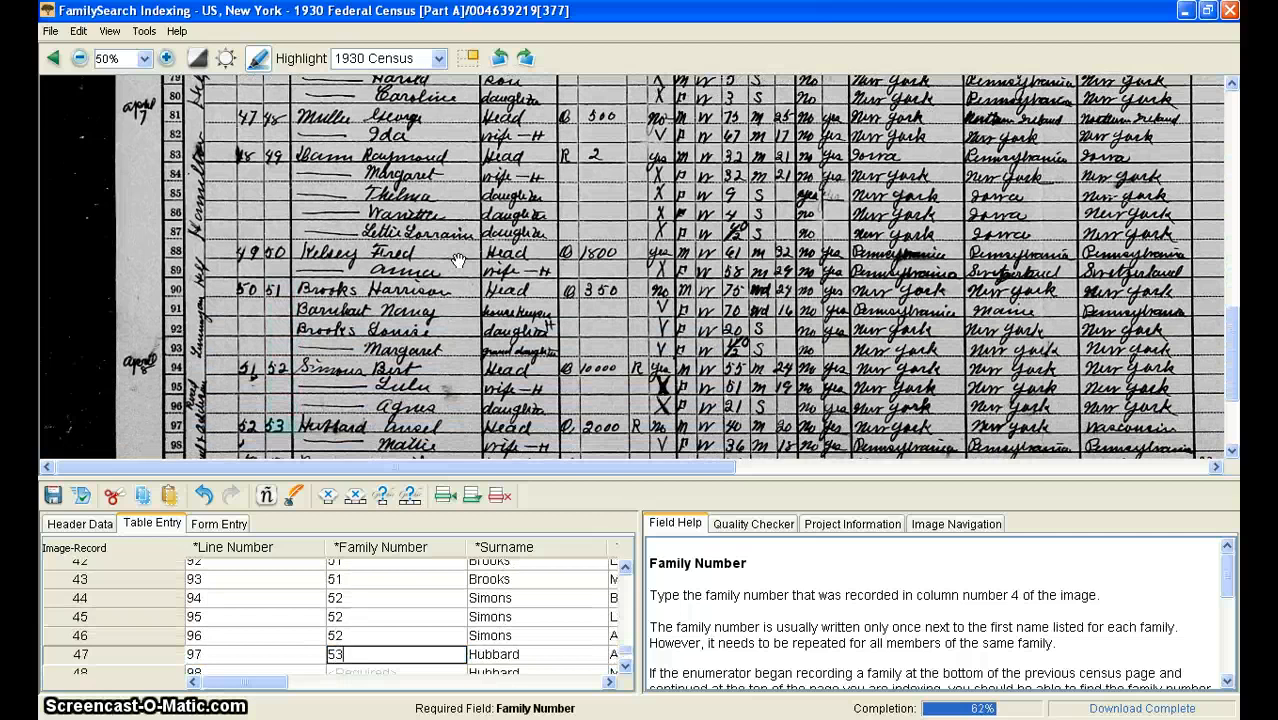
pyautogui.press('Down')
pyautogui.hotkey('ctrl', 'd')
pyautogui.press('Down')
pyautogui.write('54')
pyautogui.press('Down')
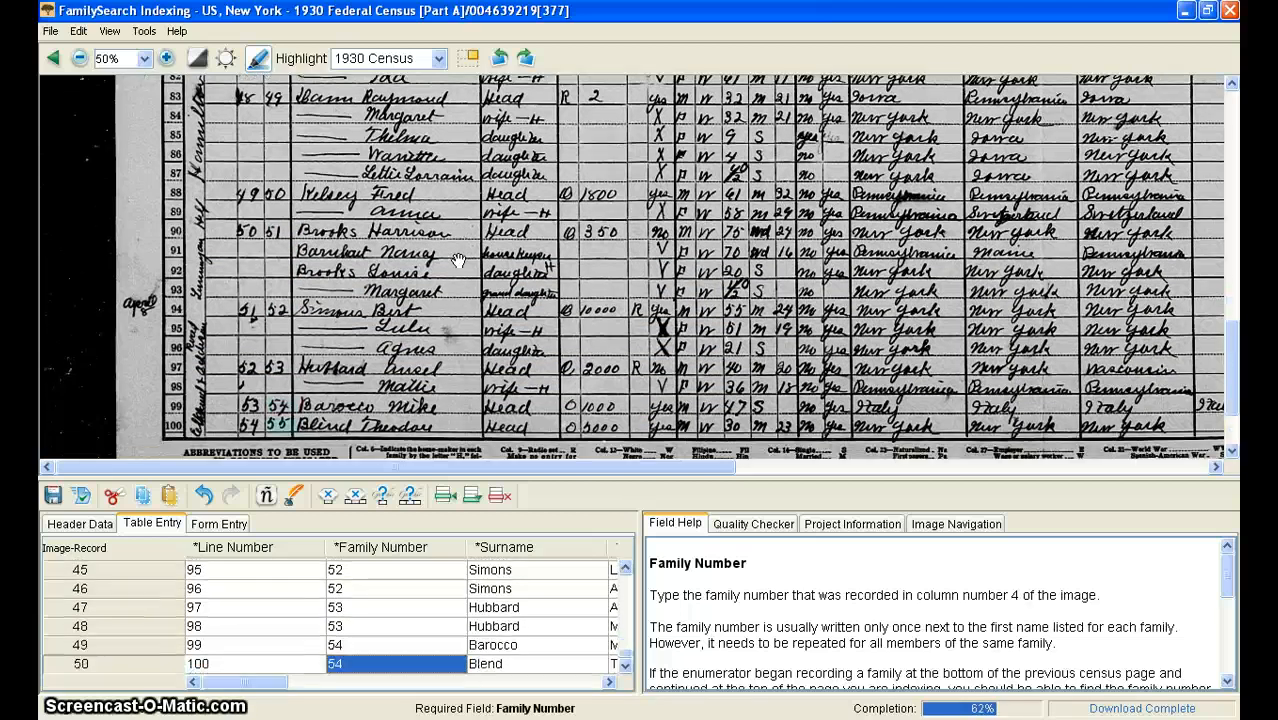
pyautogui.write('55')
pyautogui.press('Tab')
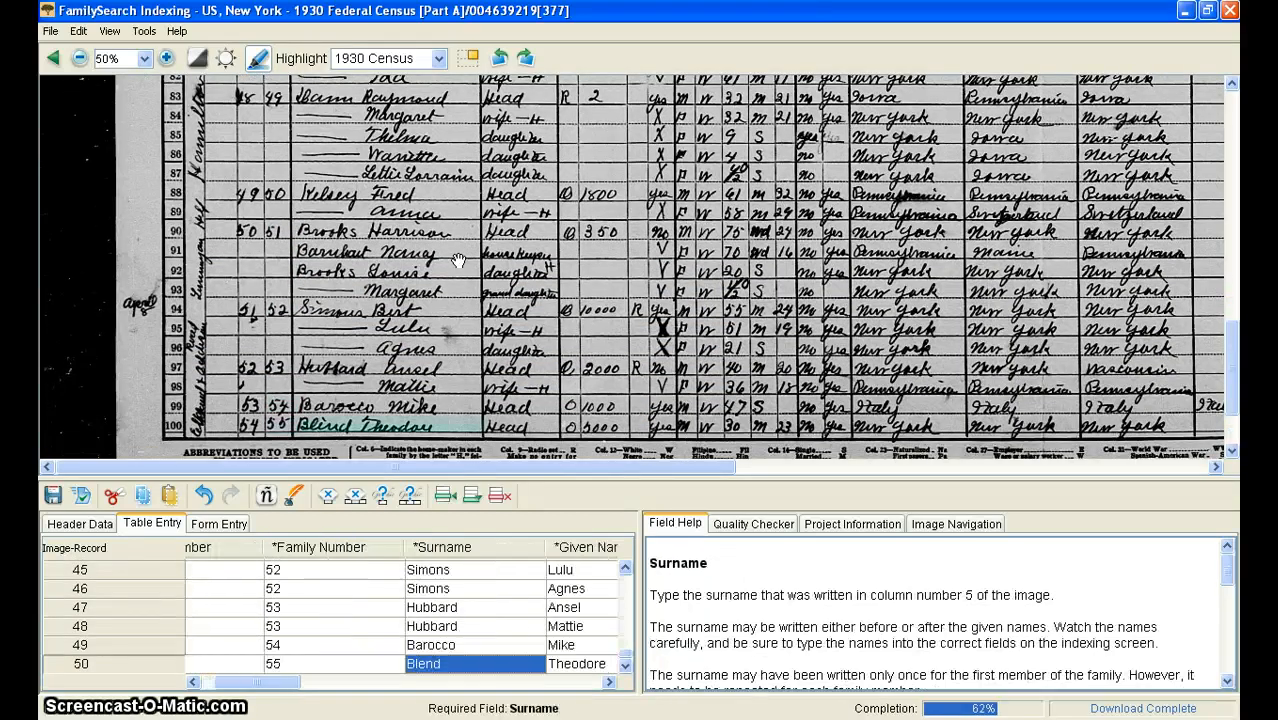
# Step: Move to the Sex column and enter F, M, M for the first three records
pyautogui.press('Tab')
pyautogui.press('Tab')
pyautogui.scroll(2, 600, 608)
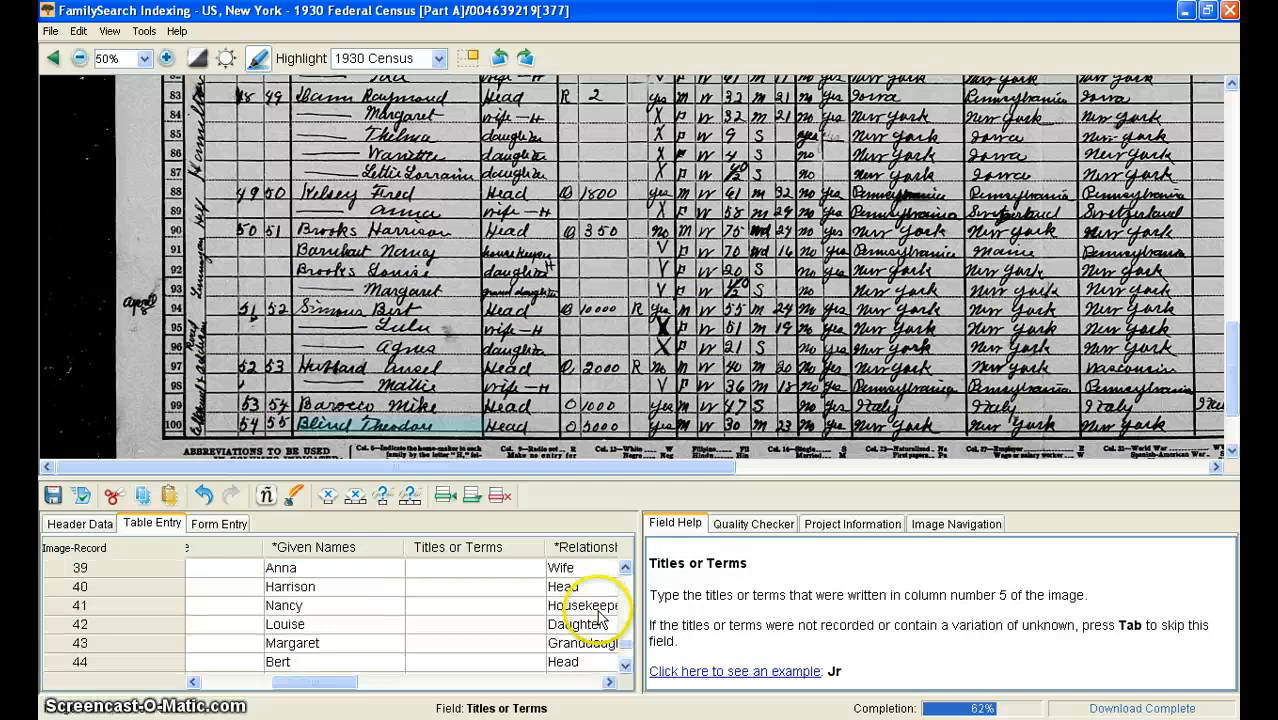
pyautogui.scroll(9, 600, 615)
pyautogui.scroll(4, 600, 615)
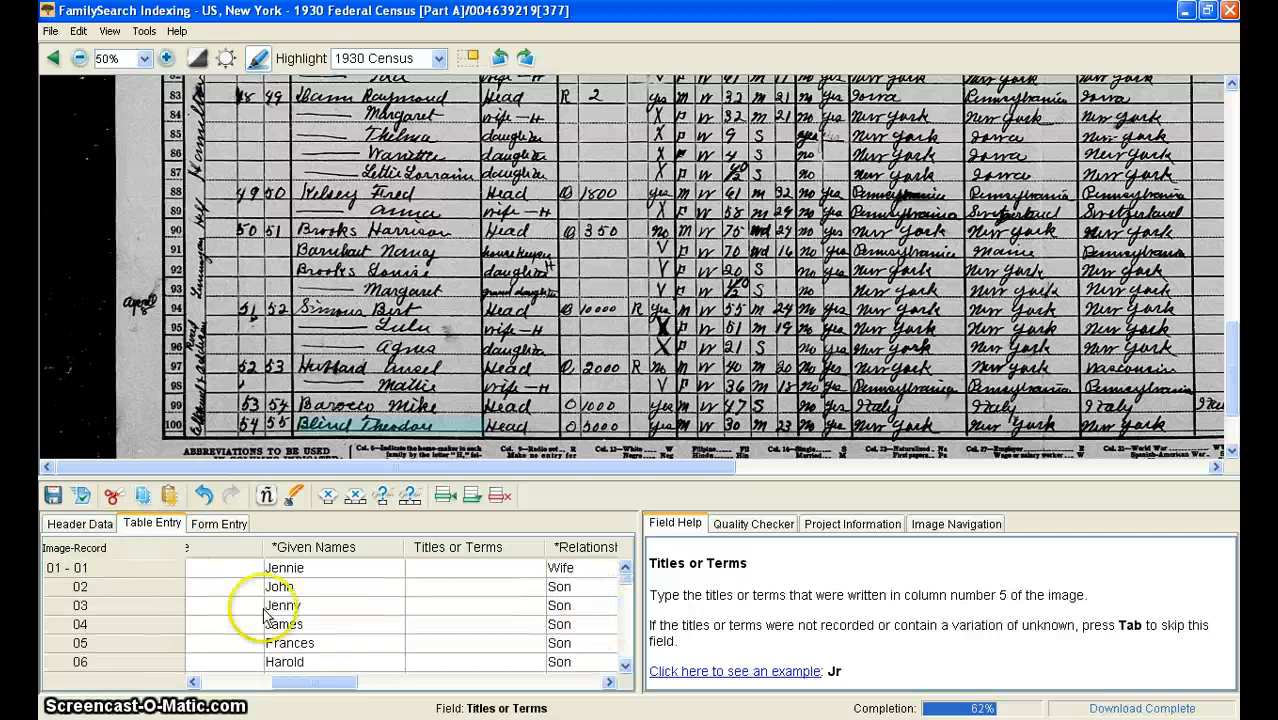
pyautogui.moveTo(323, 683); pyautogui.dragTo(371, 683)
pyautogui.scroll(10, 1125, 255)
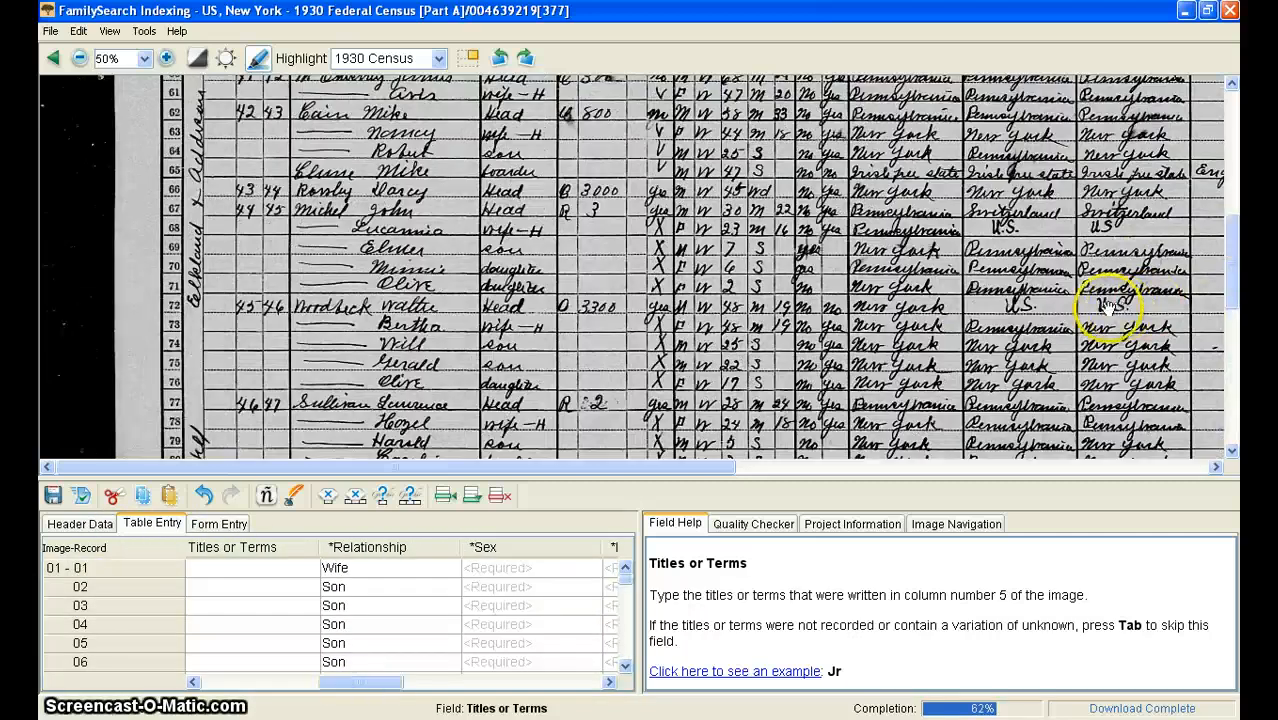
pyautogui.scroll(-3, 600, 440)
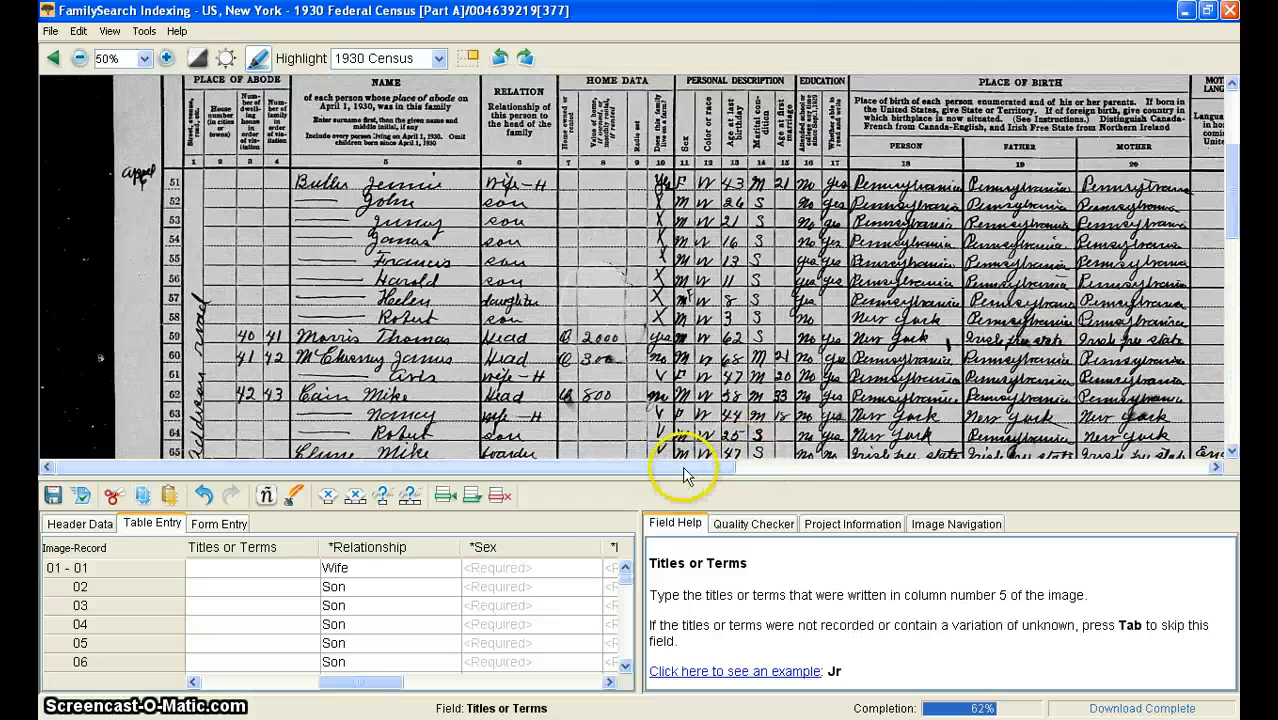
pyautogui.moveTo(695, 467); pyautogui.dragTo(772, 470)
pyautogui.scroll(-2, 650, 251)
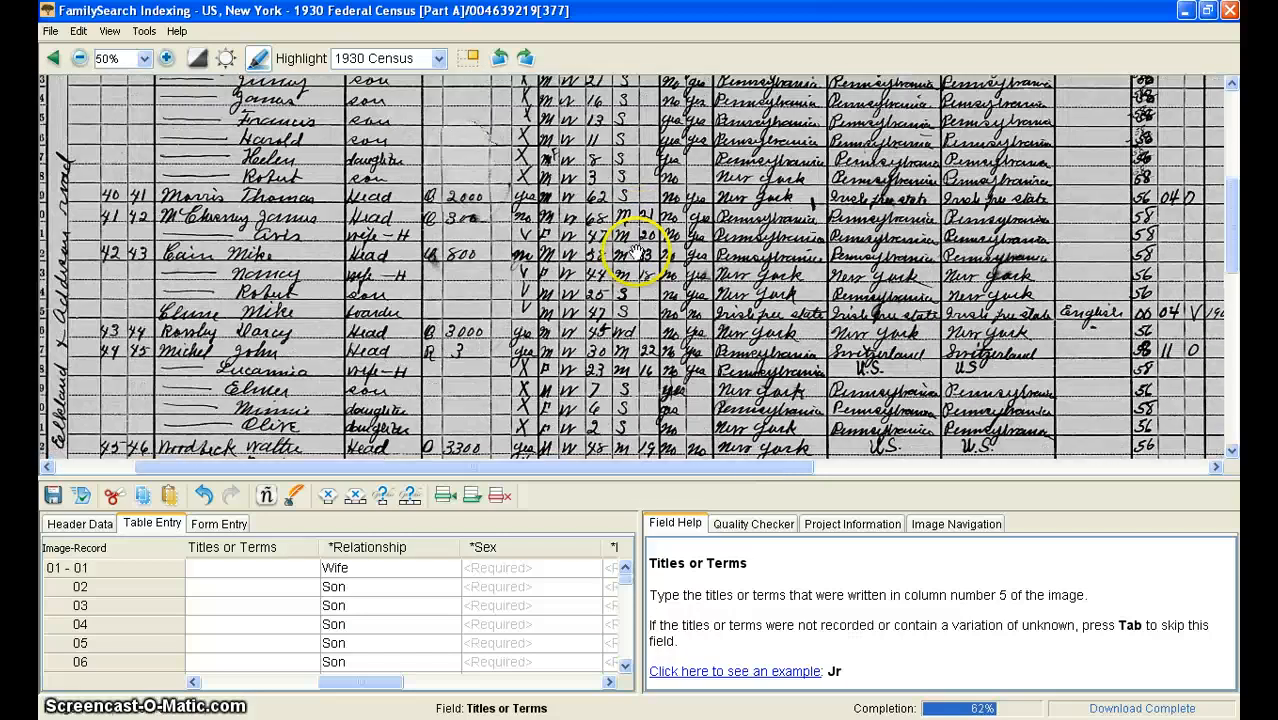
pyautogui.scroll(5, 645, 200)
pyautogui.click(521, 567)
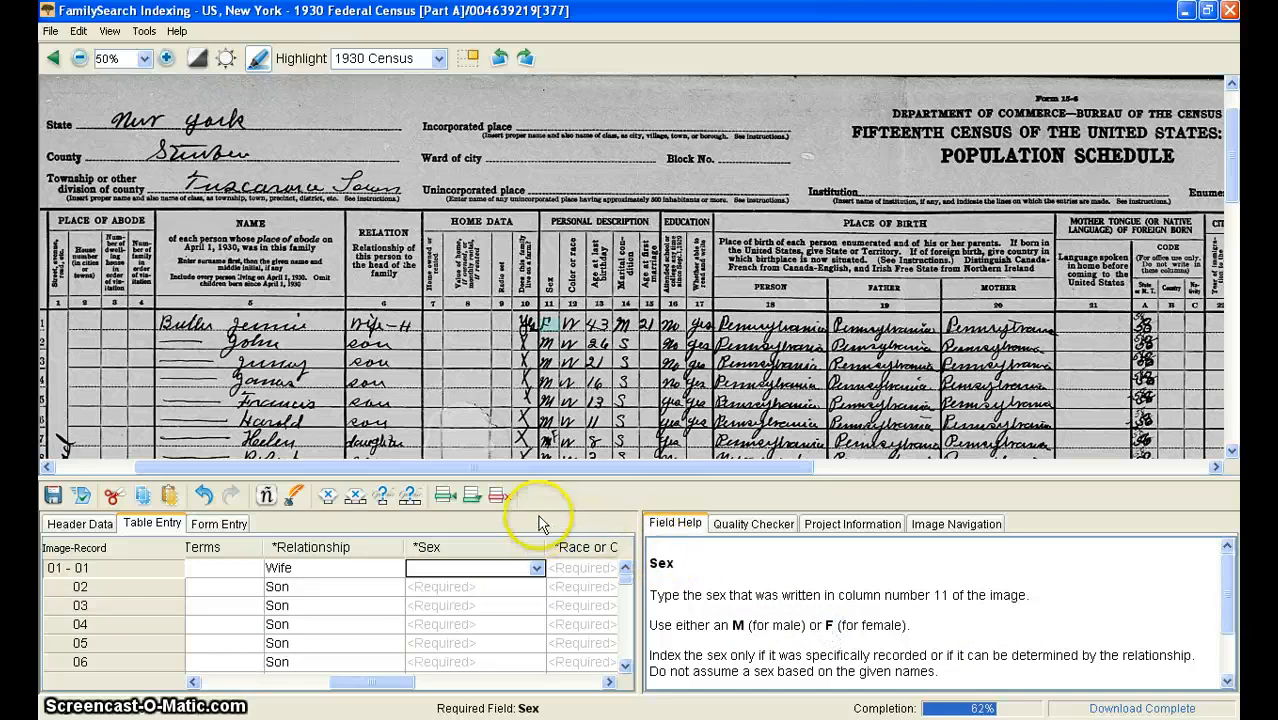
pyautogui.scroll(-3, 590, 316)
pyautogui.scroll(-3, 590, 316)
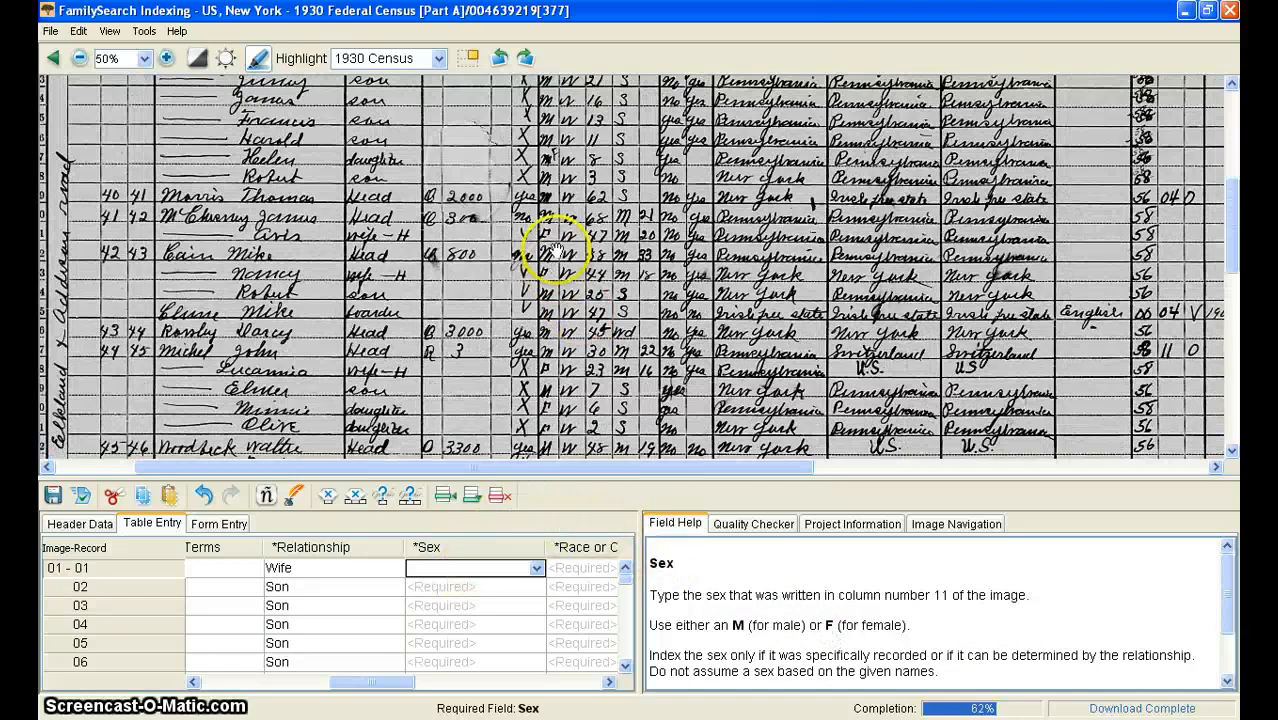
pyautogui.scroll(3, 551, 234)
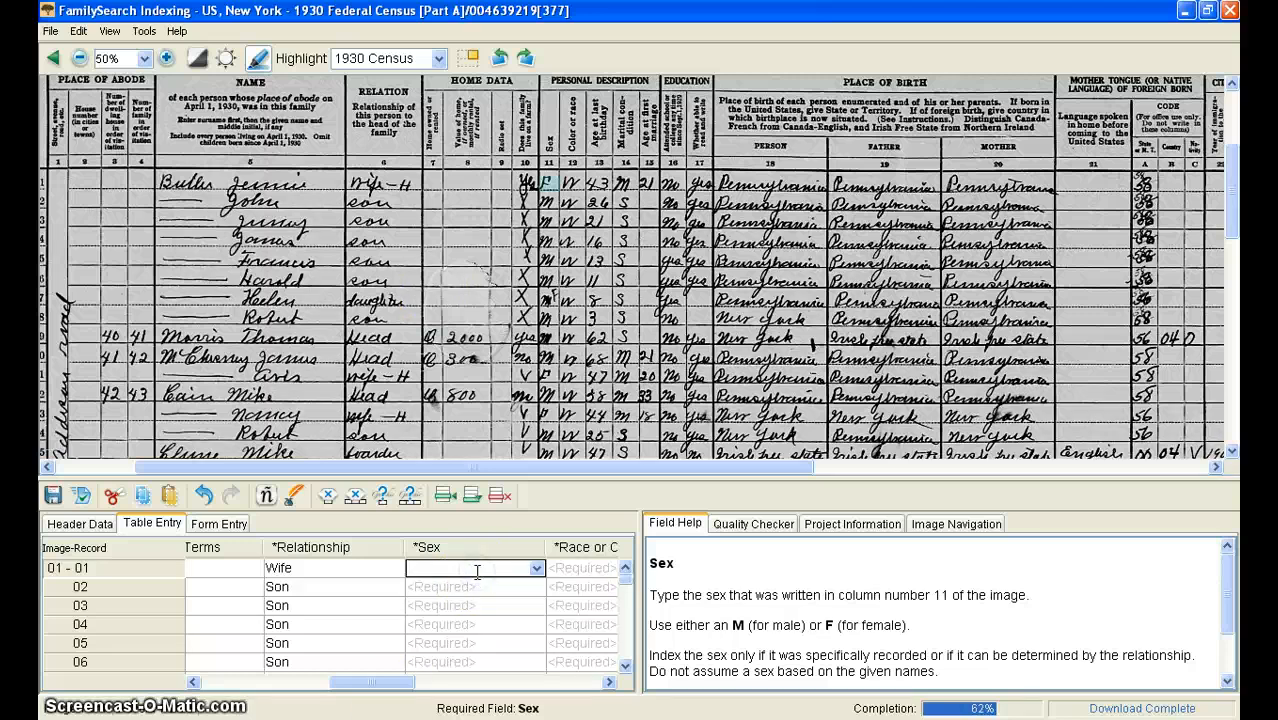
pyautogui.write('F')
pyautogui.press('Return')
pyautogui.write('M')
pyautogui.press('Return')
pyautogui.write('M')
pyautogui.press('Return')
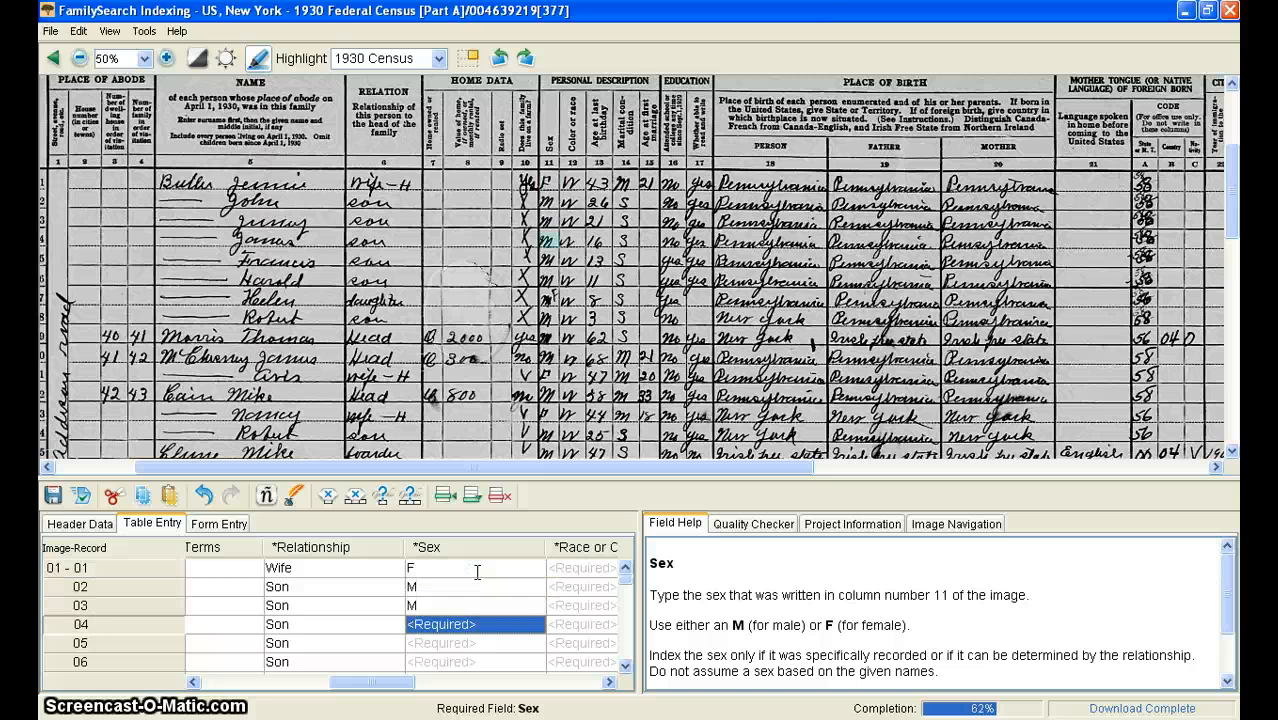
# Step: Enter the sex for records 04 through 12 as M, M, M, F, M, M, M, F, M
pyautogui.write('M')
pyautogui.press('Return')
pyautogui.write('M')
pyautogui.press('Return')
pyautogui.write('M')
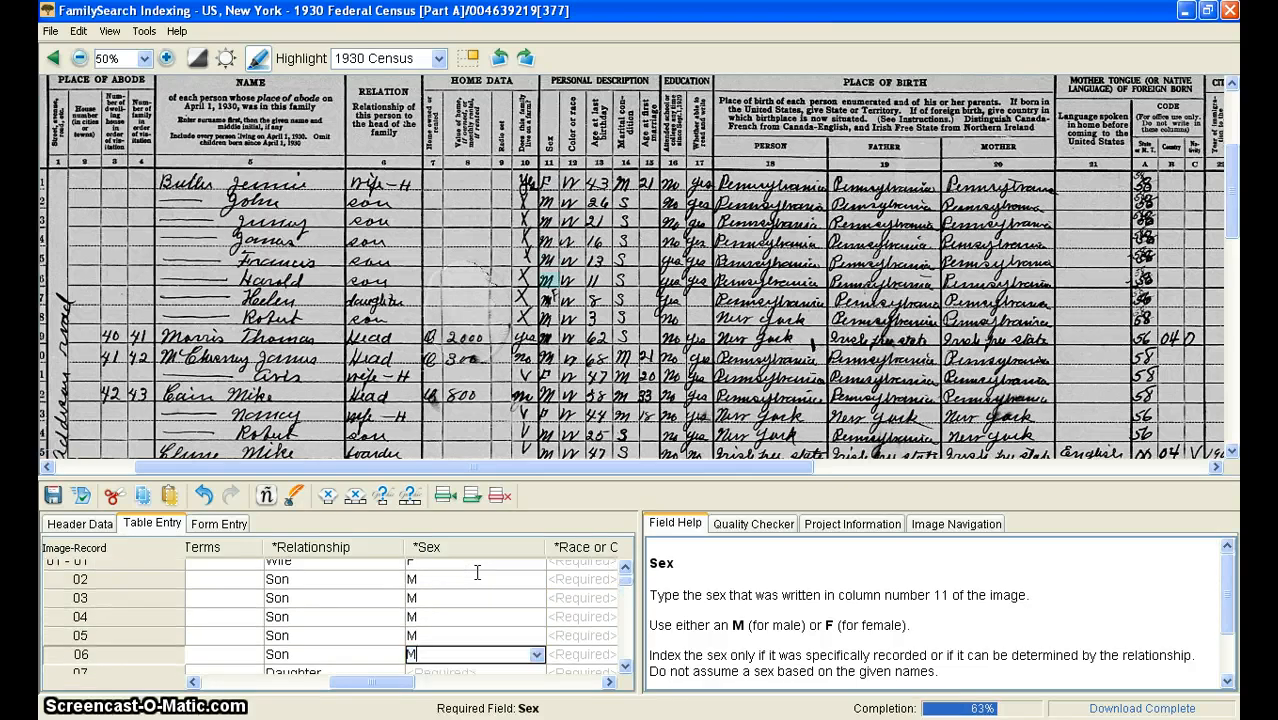
pyautogui.press('Return')
pyautogui.write('F')
pyautogui.press('Return')
pyautogui.write('M')
pyautogui.press('Return')
pyautogui.write('M')
pyautogui.press('Return')
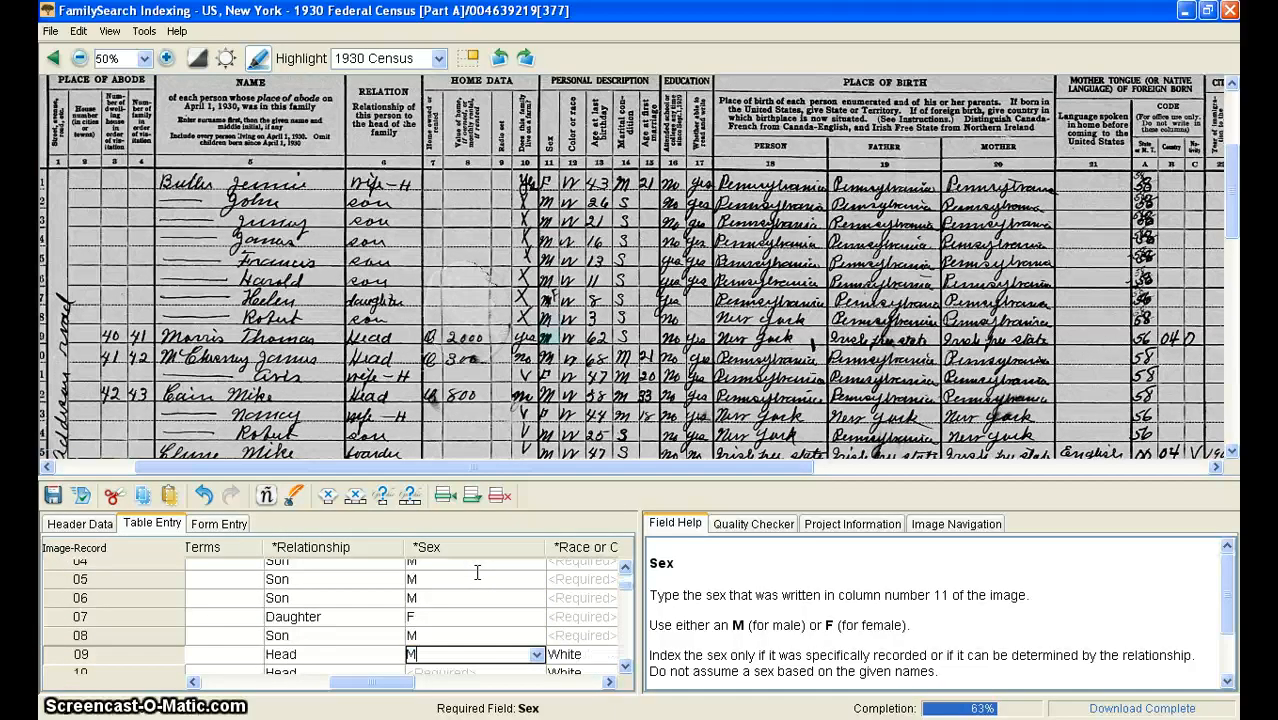
pyautogui.write('M')
pyautogui.press('Return')
pyautogui.write('F')
pyautogui.press('Return')
pyautogui.write('M')
# Step: Enter the sex for records 13 through 22 as F, M, M, M, M, F, M, F, F, M
pyautogui.press('Return')
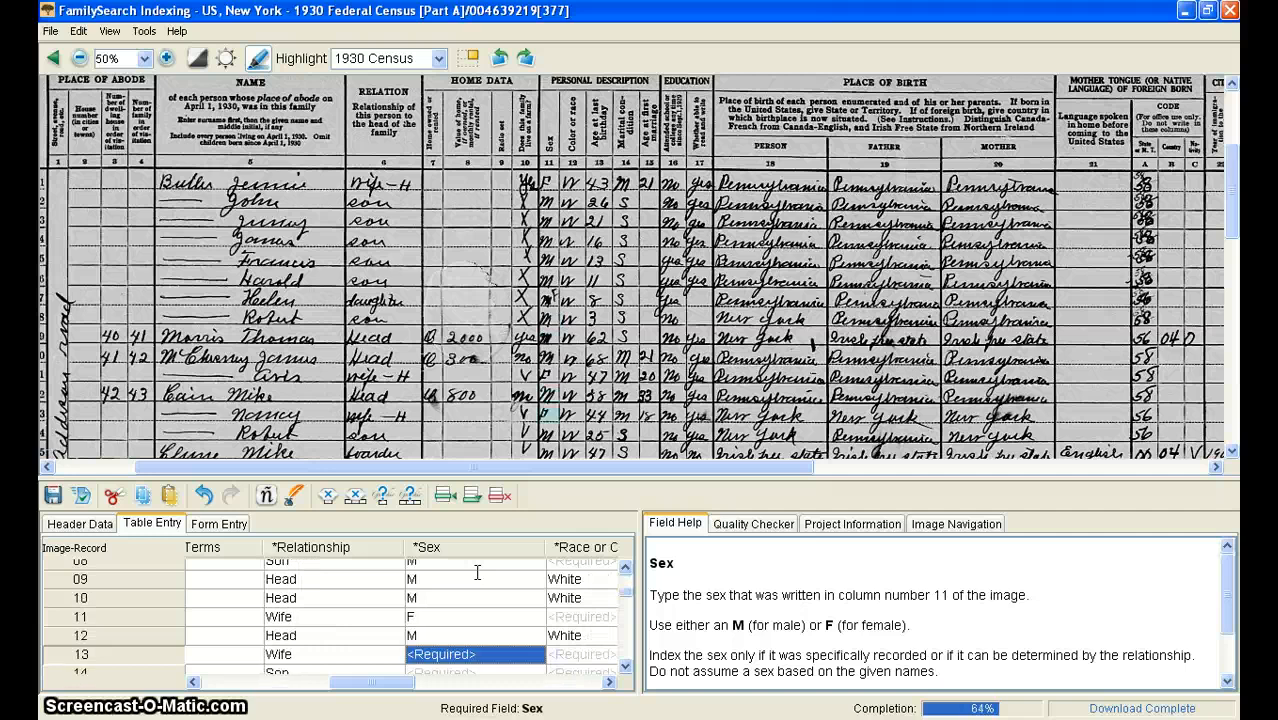
pyautogui.write('F')
pyautogui.press('Return')
pyautogui.write('M')
pyautogui.press('Return')
pyautogui.write('M')
pyautogui.press('Return')
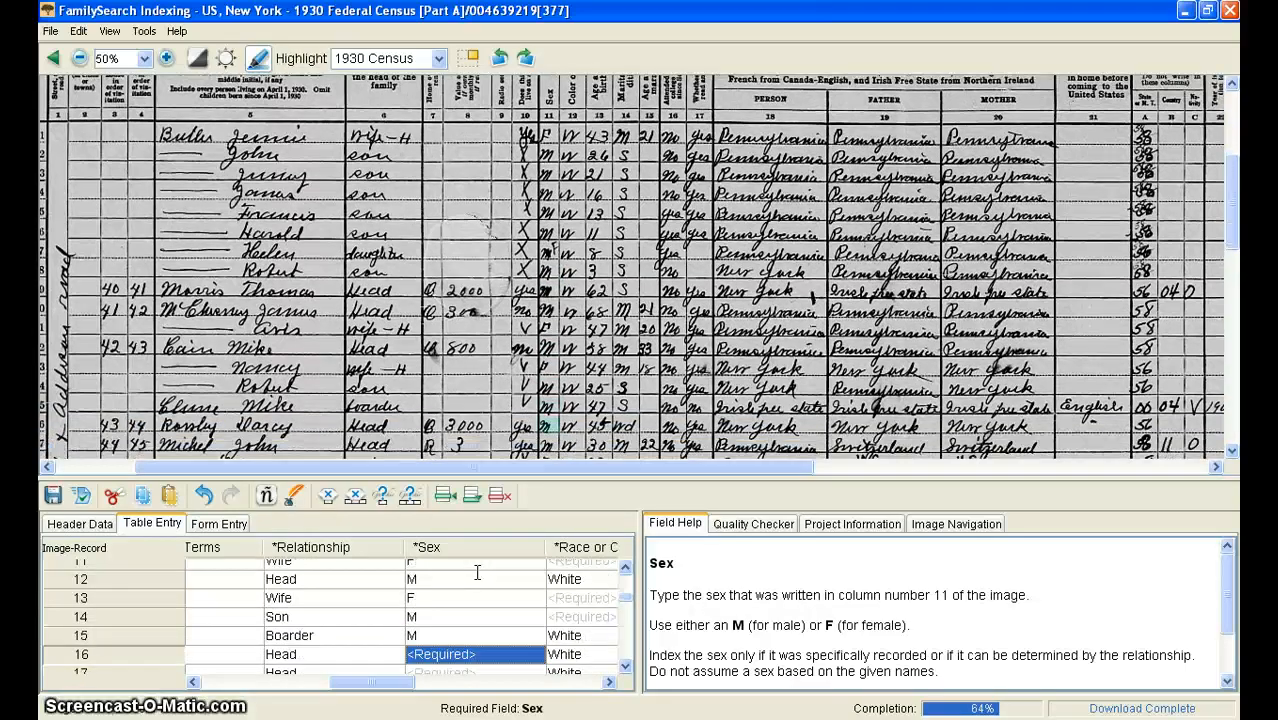
pyautogui.write('M')
pyautogui.press('Return')
pyautogui.write('M')
pyautogui.press('Return')
pyautogui.write('F')
pyautogui.press('Return')
pyautogui.write('M')
pyautogui.press('Return')
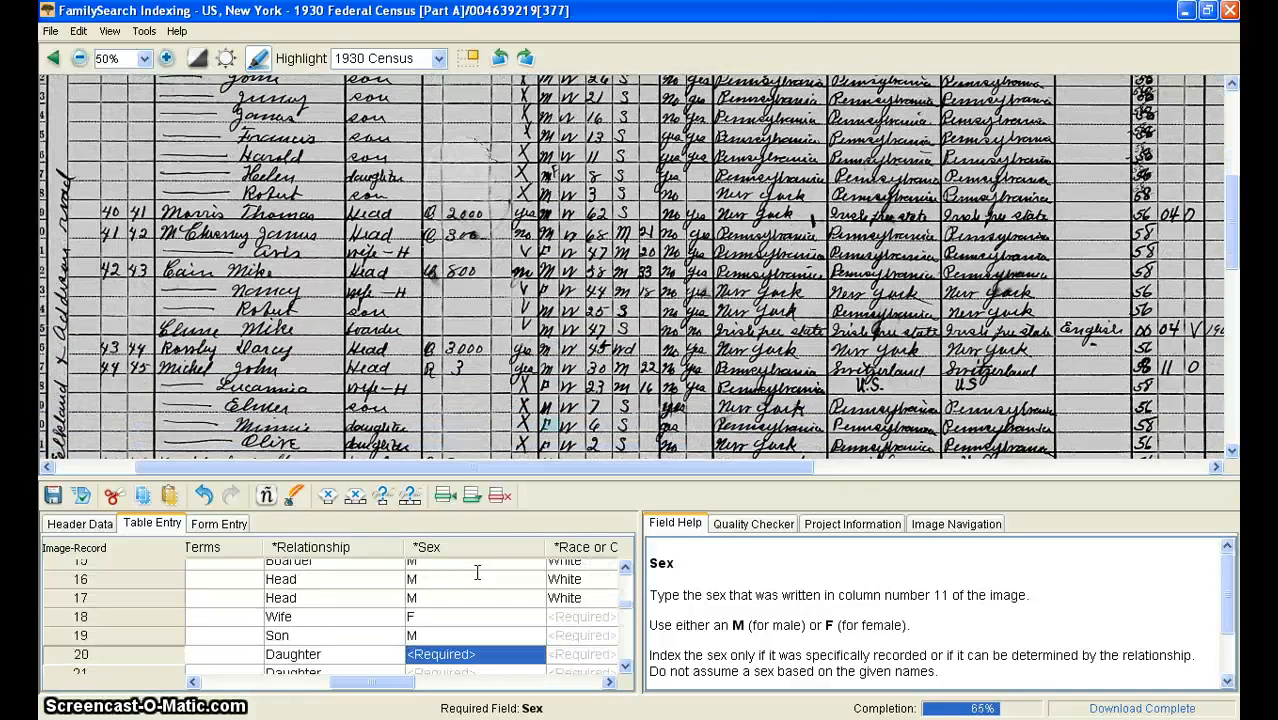
pyautogui.write('F')
pyautogui.press('Return')
pyautogui.write('F')
pyautogui.press('Return')
pyautogui.write('M')
# Step: Enter the sex for records 23 through 30 as F, M, M, F, M, F, M, F
pyautogui.press('Return')
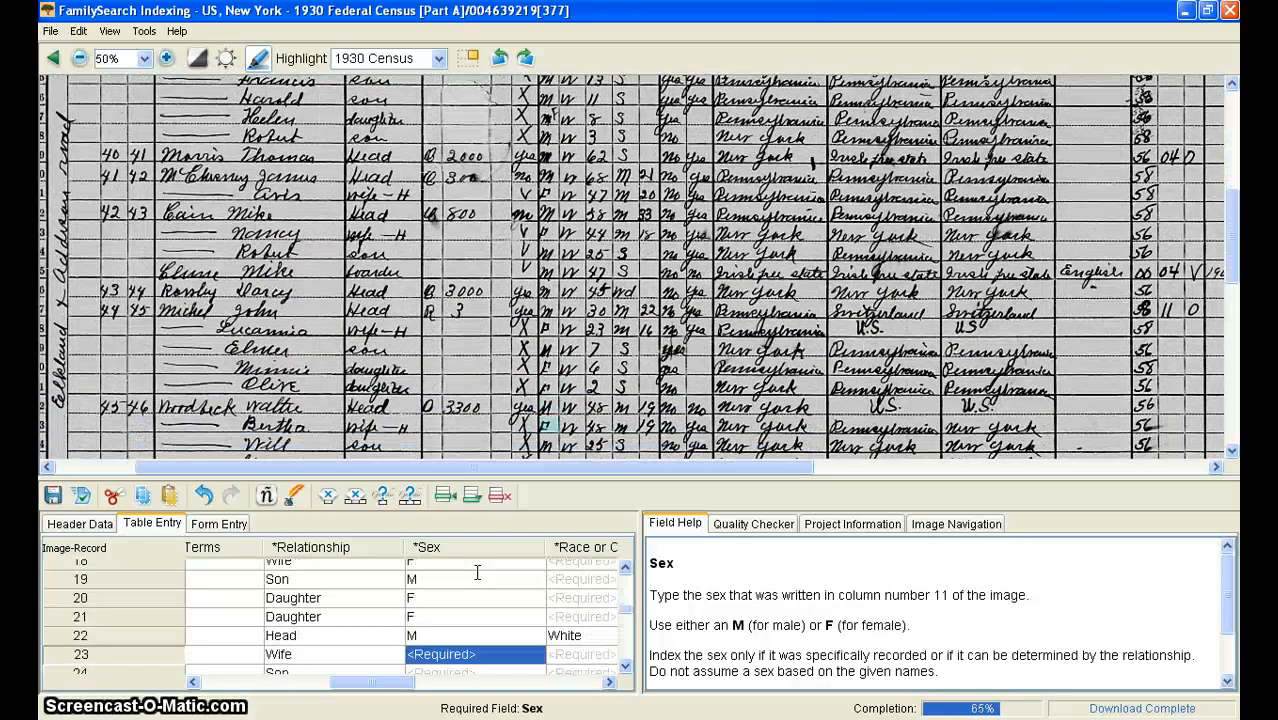
pyautogui.write('F')
pyautogui.press('Return')
pyautogui.write('M')
pyautogui.press('Return')
pyautogui.write('M')
pyautogui.press('Return')
pyautogui.write('F')
pyautogui.press('Return')
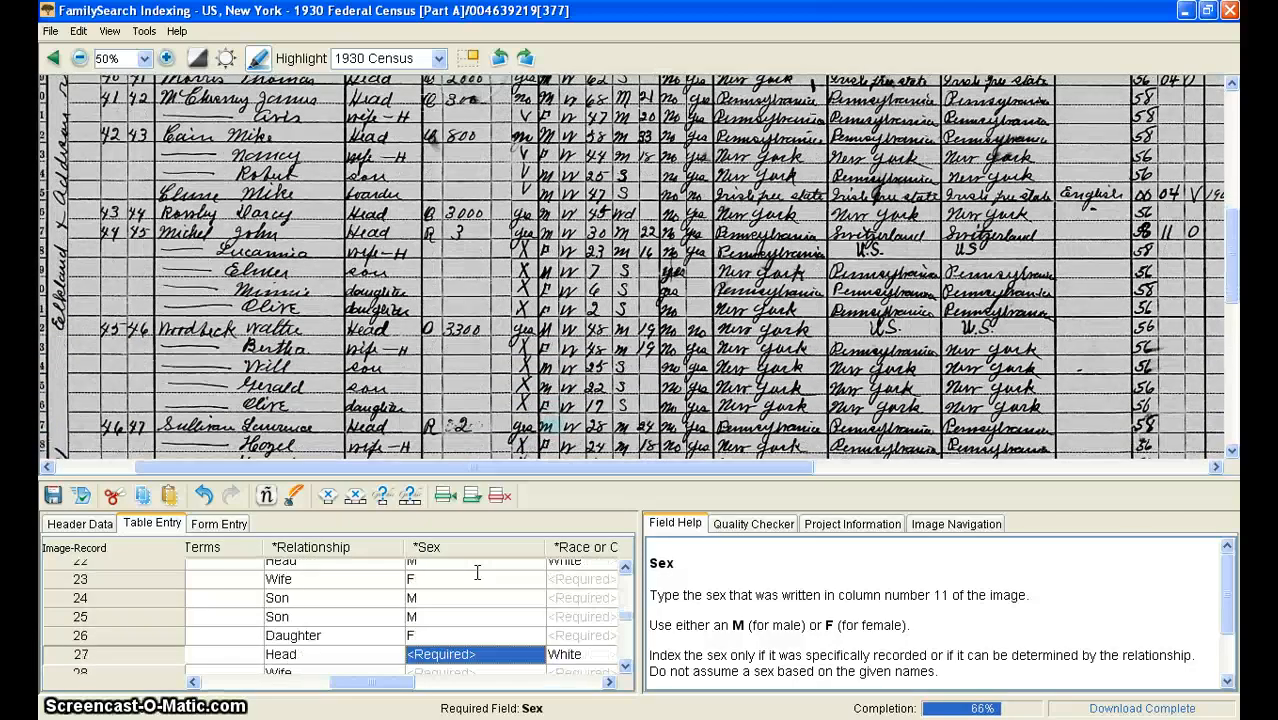
pyautogui.write('M')
pyautogui.press('Return')
pyautogui.write('F')
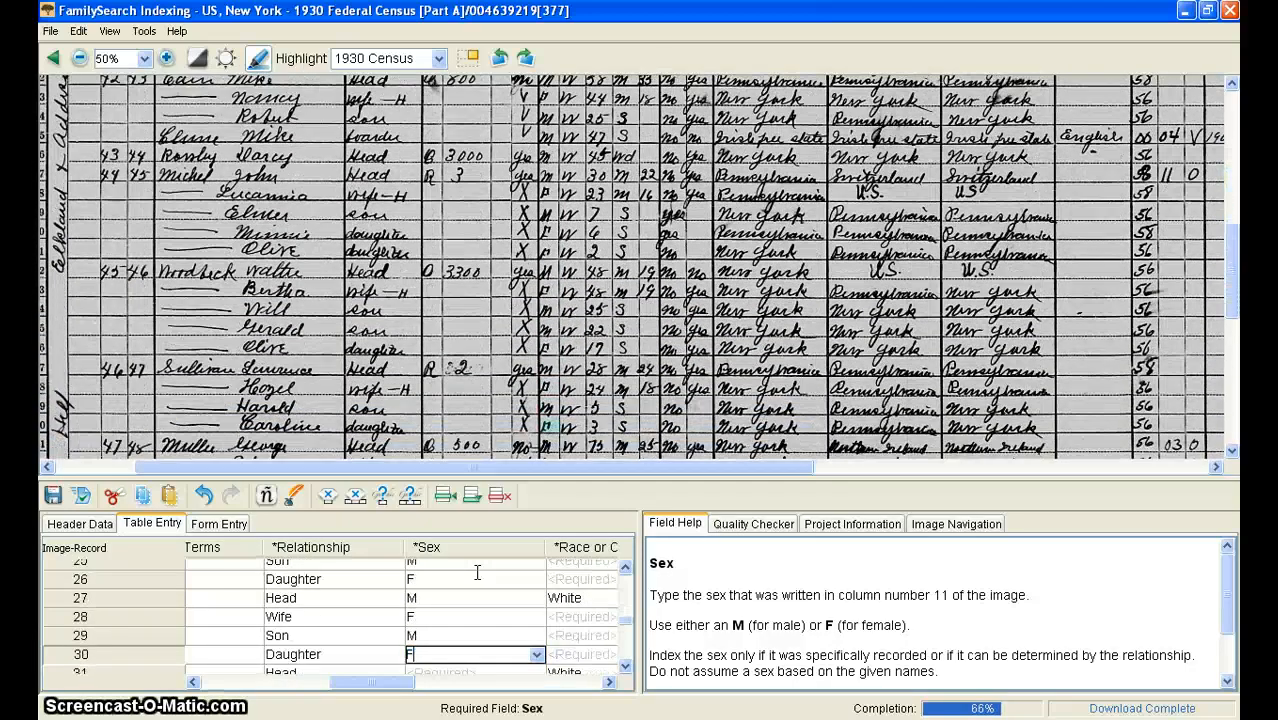
# Step: Enter the sex for records 31 through 37 as M, F, M, F, F, F, F
pyautogui.press('Down')
pyautogui.write('M')
pyautogui.press('Down')
pyautogui.write('F')
pyautogui.press('Down')
pyautogui.write('M')
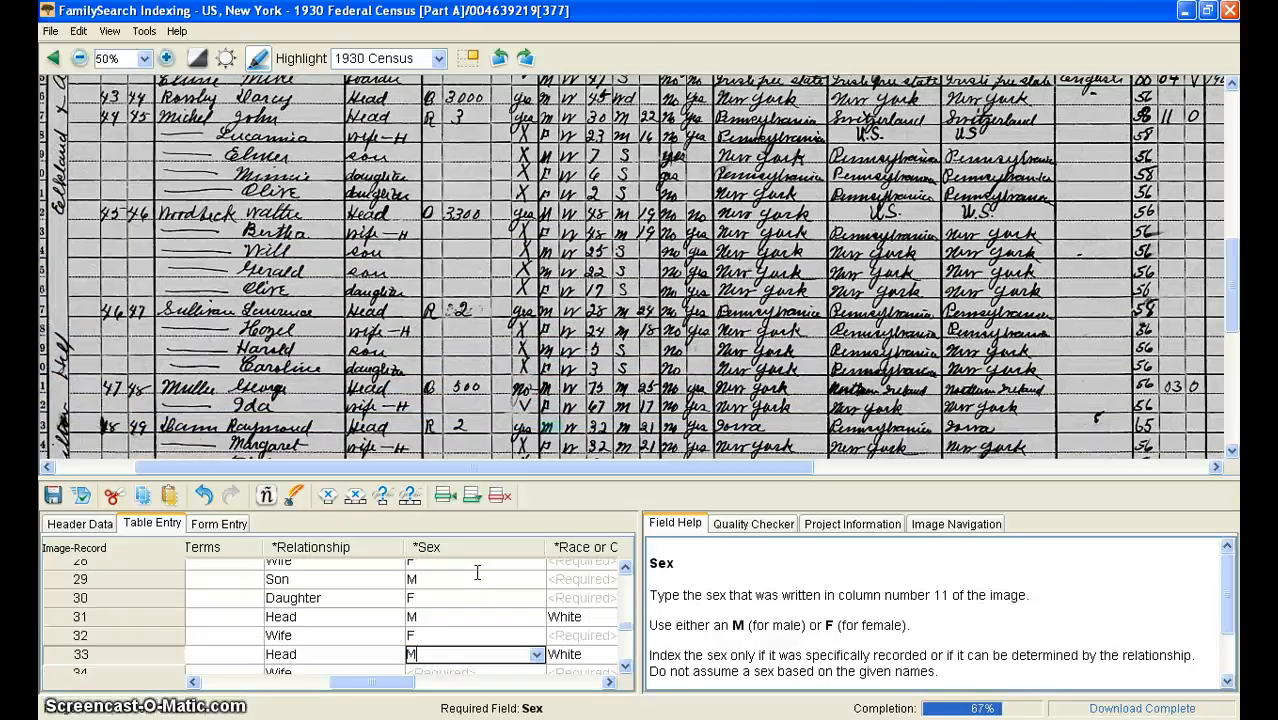
pyautogui.press('Down')
pyautogui.write('F')
pyautogui.press('Down')
pyautogui.write('F')
pyautogui.press('Down')
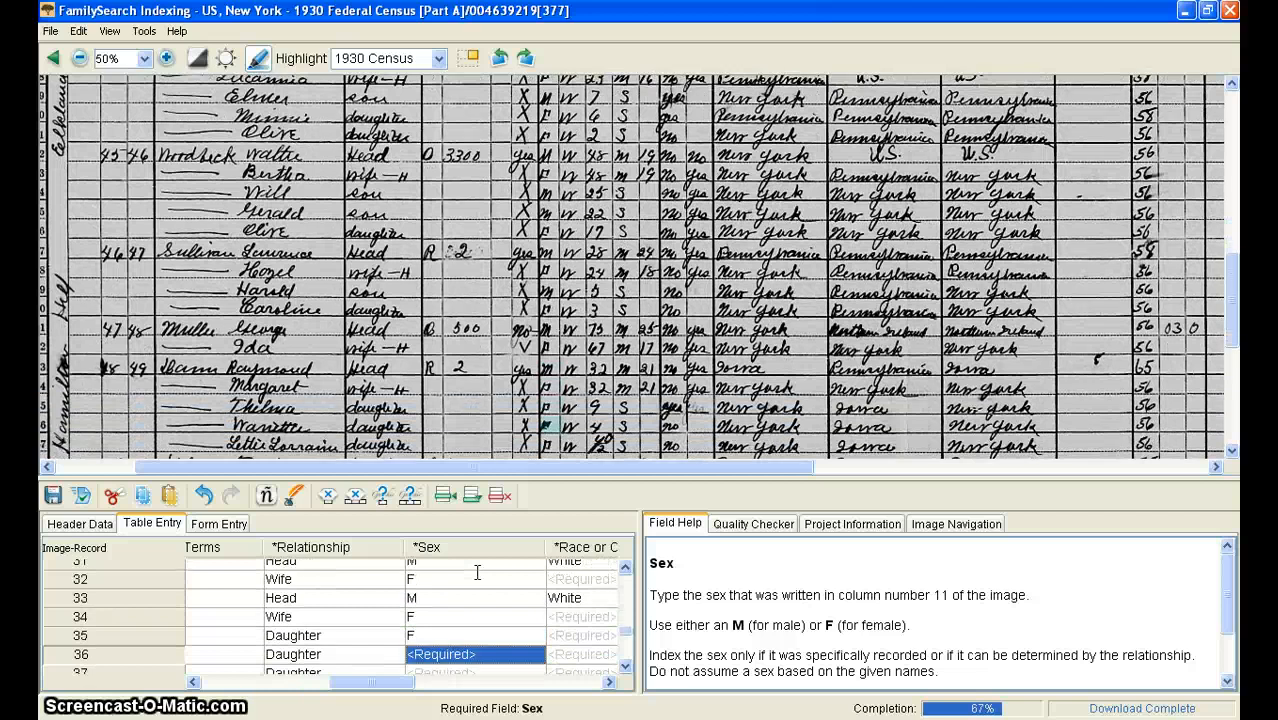
pyautogui.press('Down')
pyautogui.write('F')
# Step: Enter the sex for records 38 through 44 as M, F, M, F, F, F, M
pyautogui.press('Down')
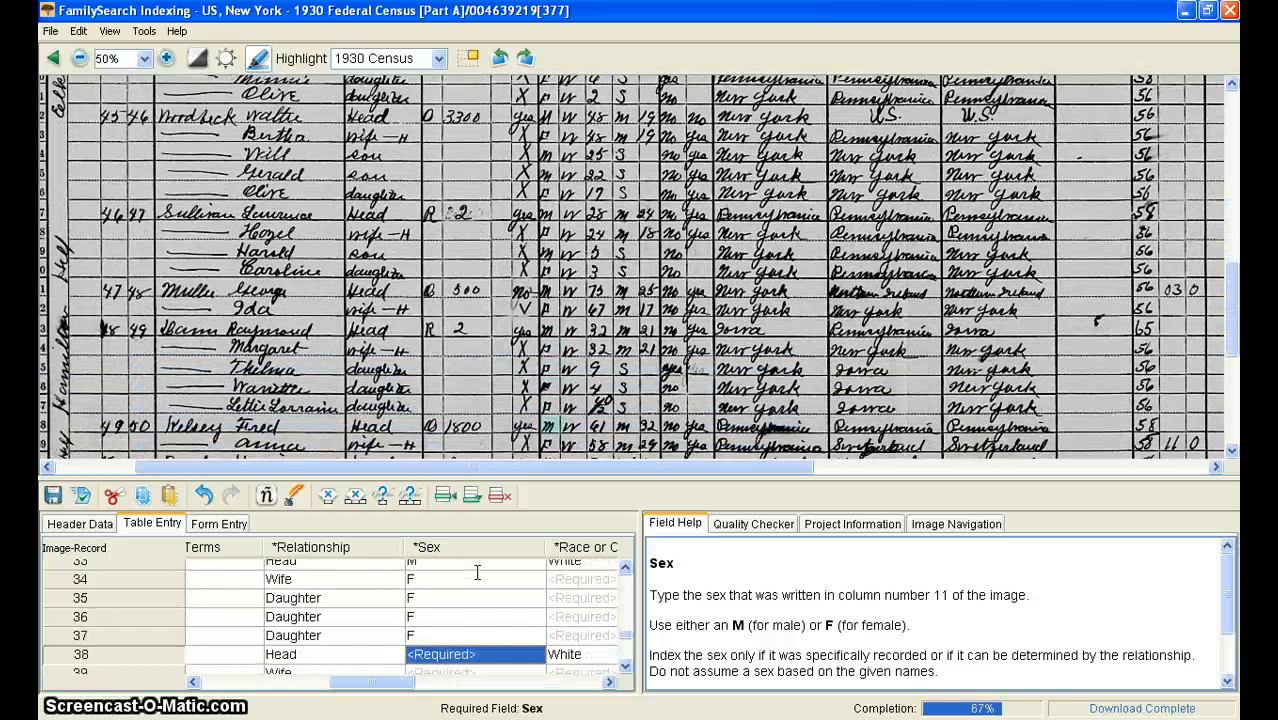
pyautogui.write('M')
pyautogui.press('Down')
pyautogui.write('F')
pyautogui.press('Down')
pyautogui.write('M')
pyautogui.press('Down')
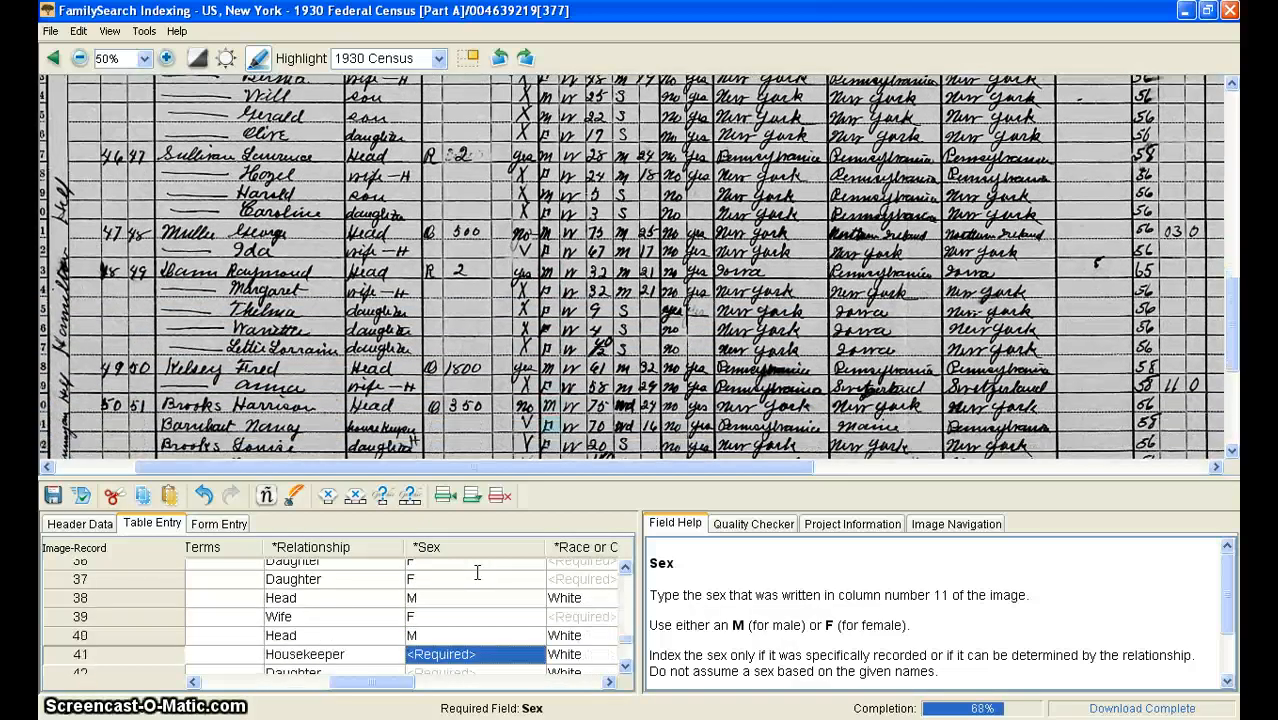
pyautogui.write('F')
pyautogui.press('Down')
pyautogui.write('F')
pyautogui.press('Down')
pyautogui.write('F')
pyautogui.press('Down')
pyautogui.write('M')
# Step: Enter the sex for records 45 through 50 as F, F, M, F, M, M
pyautogui.press('Down')
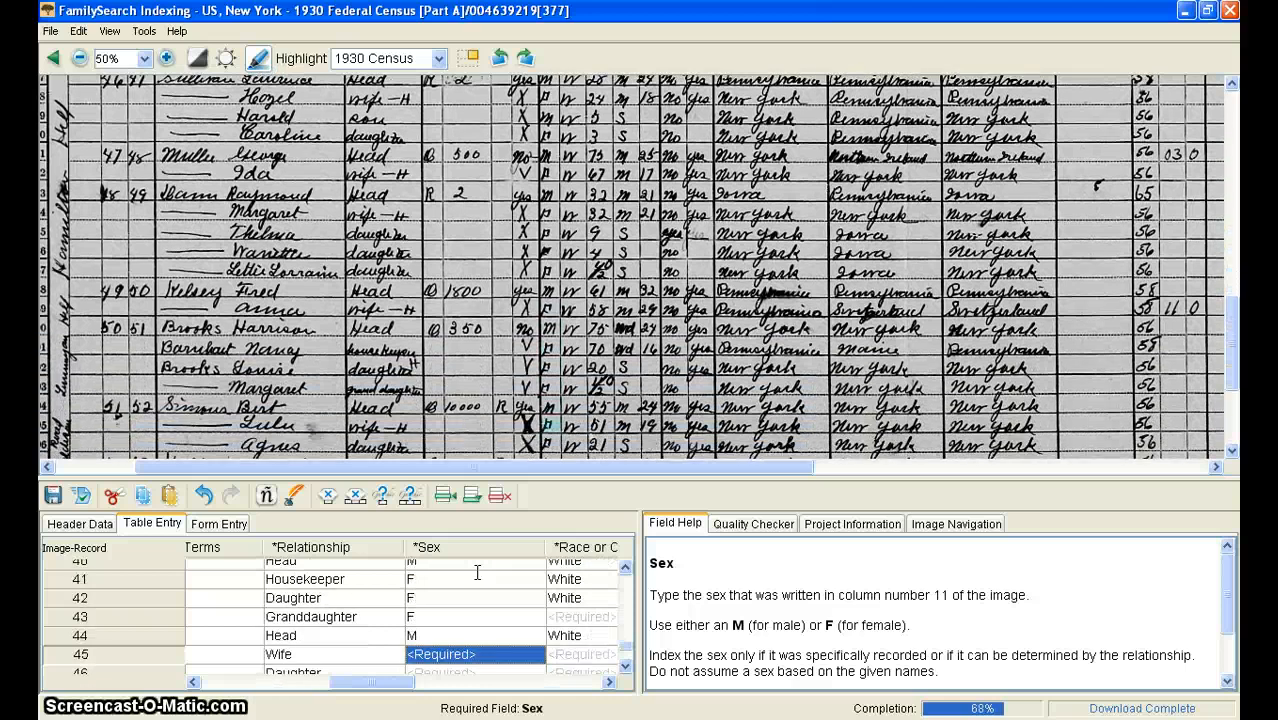
pyautogui.write('F')
pyautogui.press('Down')
pyautogui.write('F')
pyautogui.press('Down')
pyautogui.write('M')
pyautogui.press('Down')
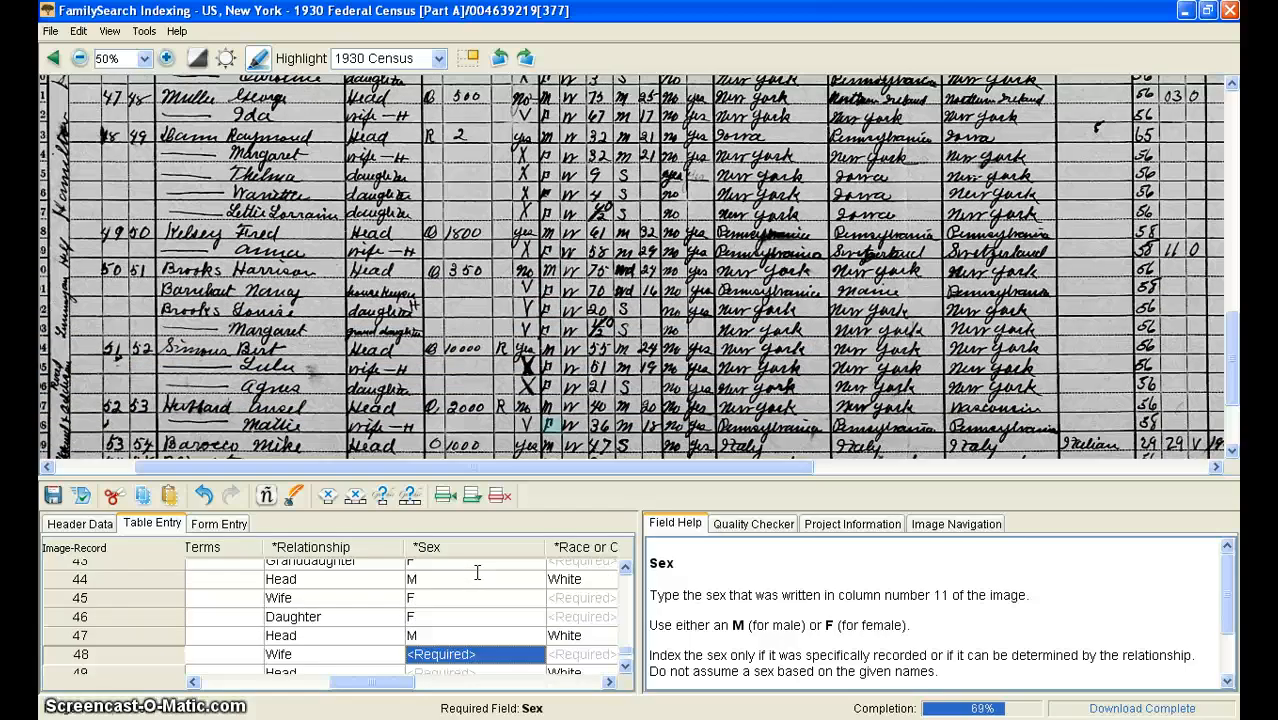
pyautogui.write('F')
pyautogui.press('Down')
pyautogui.write('F')
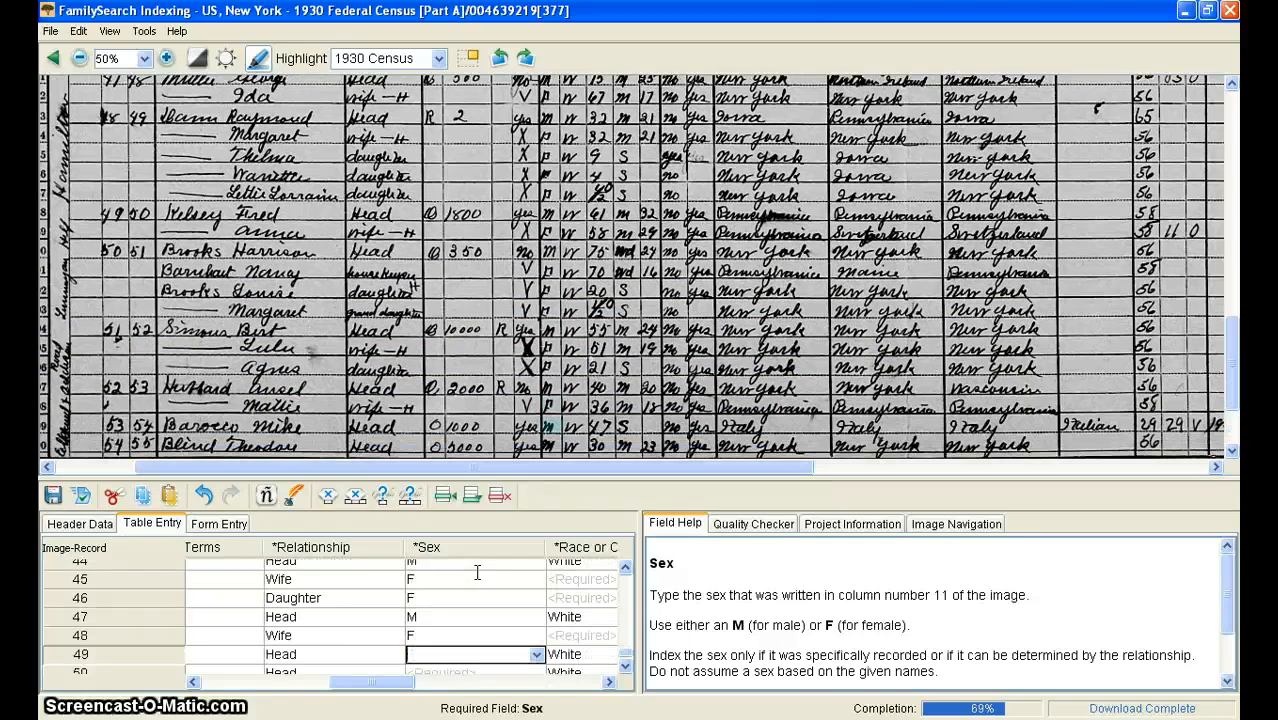
pyautogui.write('M')
pyautogui.press('Down')
pyautogui.write('M')
# Step: Go to the Race or Color field of record 01 and examine the color or race column on the census image
pyautogui.press('Tab')
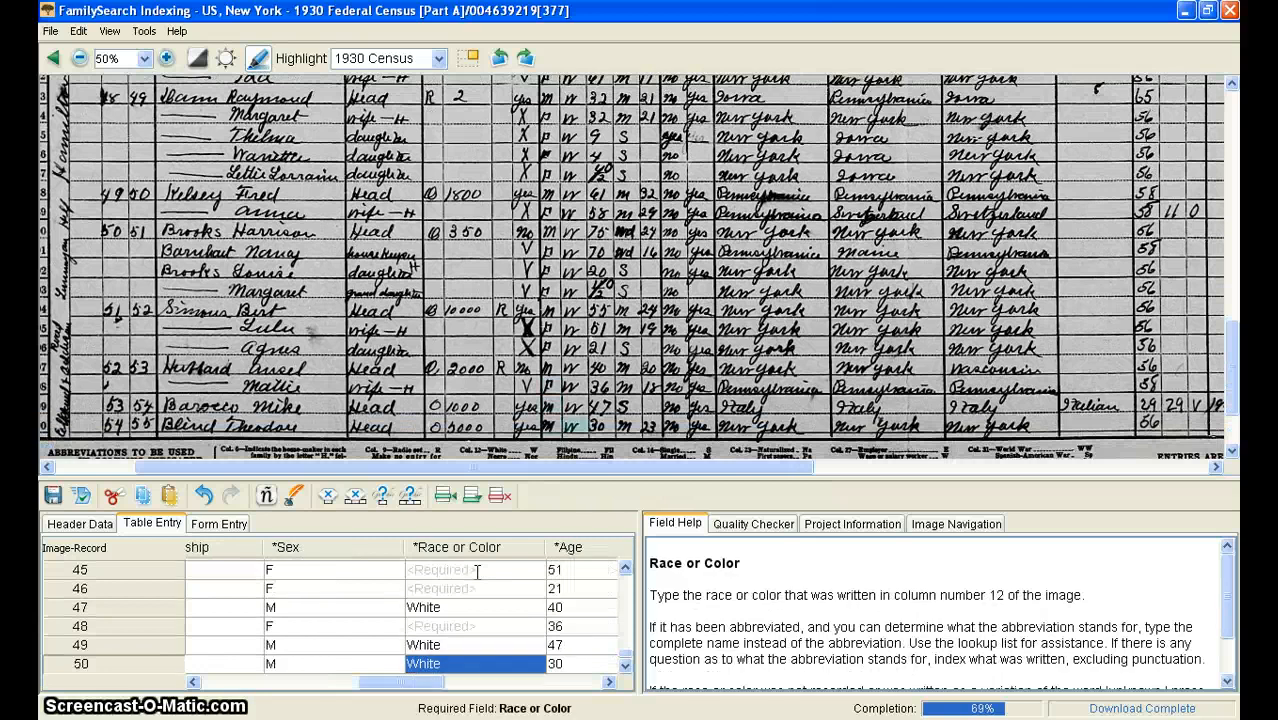
pyautogui.press('Up')
pyautogui.press('Up')
pyautogui.press('Up')
pyautogui.press('Up')
pyautogui.press('Up')
pyautogui.press('Up')
pyautogui.press('Up')
pyautogui.press('Up')
pyautogui.press('Up')
pyautogui.press('Up')
pyautogui.press('Up')
pyautogui.press('Up')
pyautogui.press('Up')
pyautogui.press('Up')
pyautogui.press('Up')
pyautogui.press('Up')
pyautogui.press('Up')
pyautogui.press('Up')
pyautogui.press('Up')
pyautogui.press('Up')
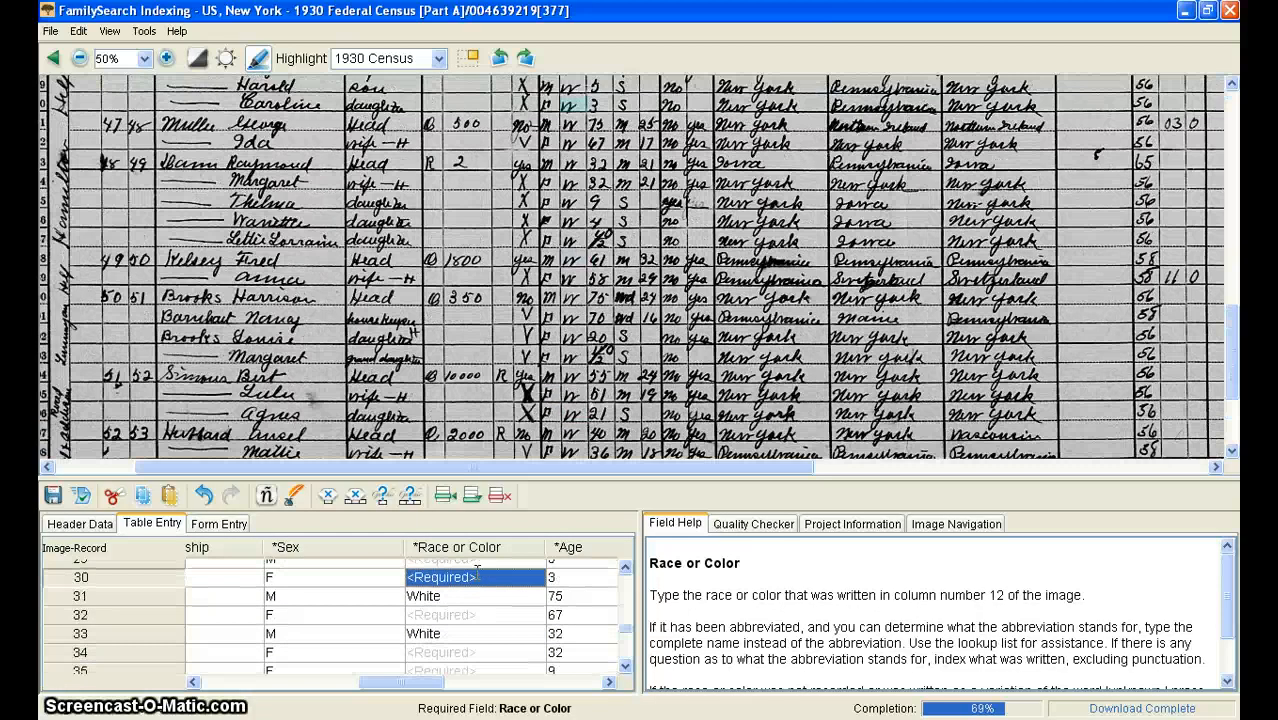
pyautogui.press('Up')
pyautogui.press('Up')
pyautogui.press('Up')
pyautogui.press('Up')
pyautogui.press('Up')
pyautogui.press('Up')
pyautogui.press('Up')
pyautogui.press('Up')
pyautogui.press('Up')
pyautogui.press('Up')
pyautogui.press('Up')
pyautogui.press('Up')
pyautogui.press('Up')
pyautogui.press('Up')
pyautogui.press('Up')
pyautogui.press('Up')
pyautogui.press('Up')
pyautogui.press('Up')
pyautogui.press('Up')
pyautogui.press('Up')
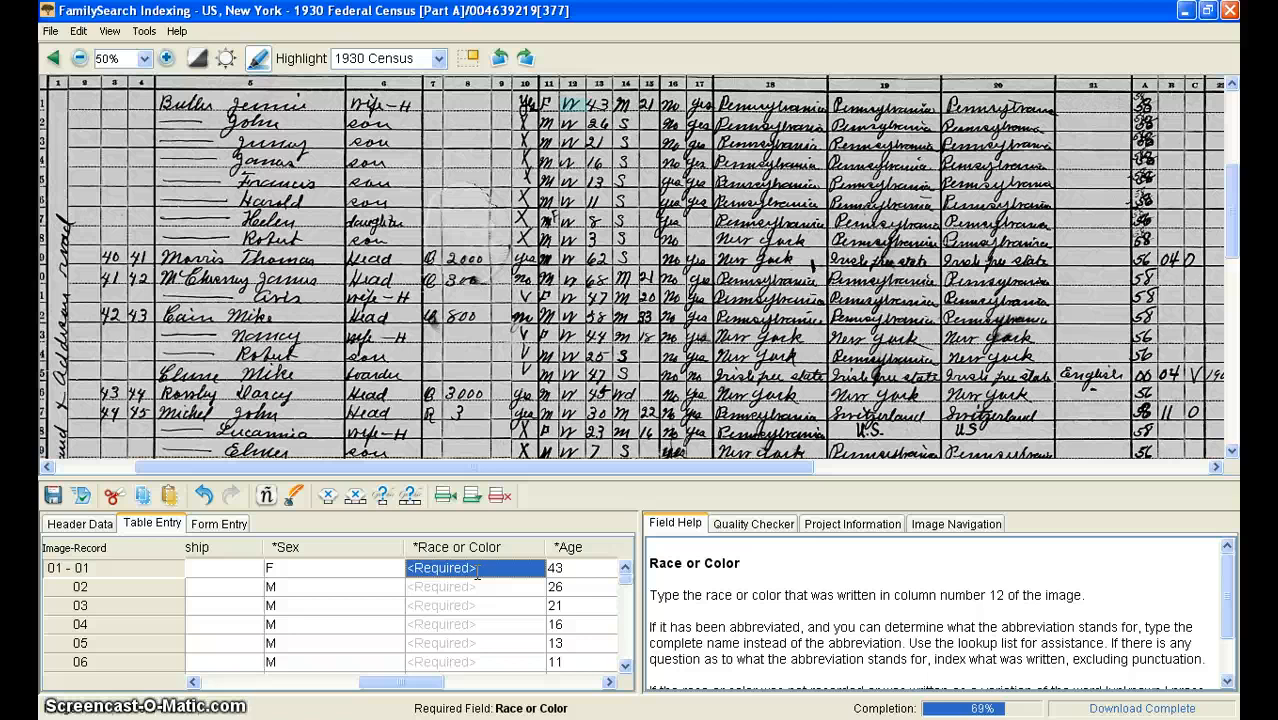
pyautogui.scroll(6, 588, 138)
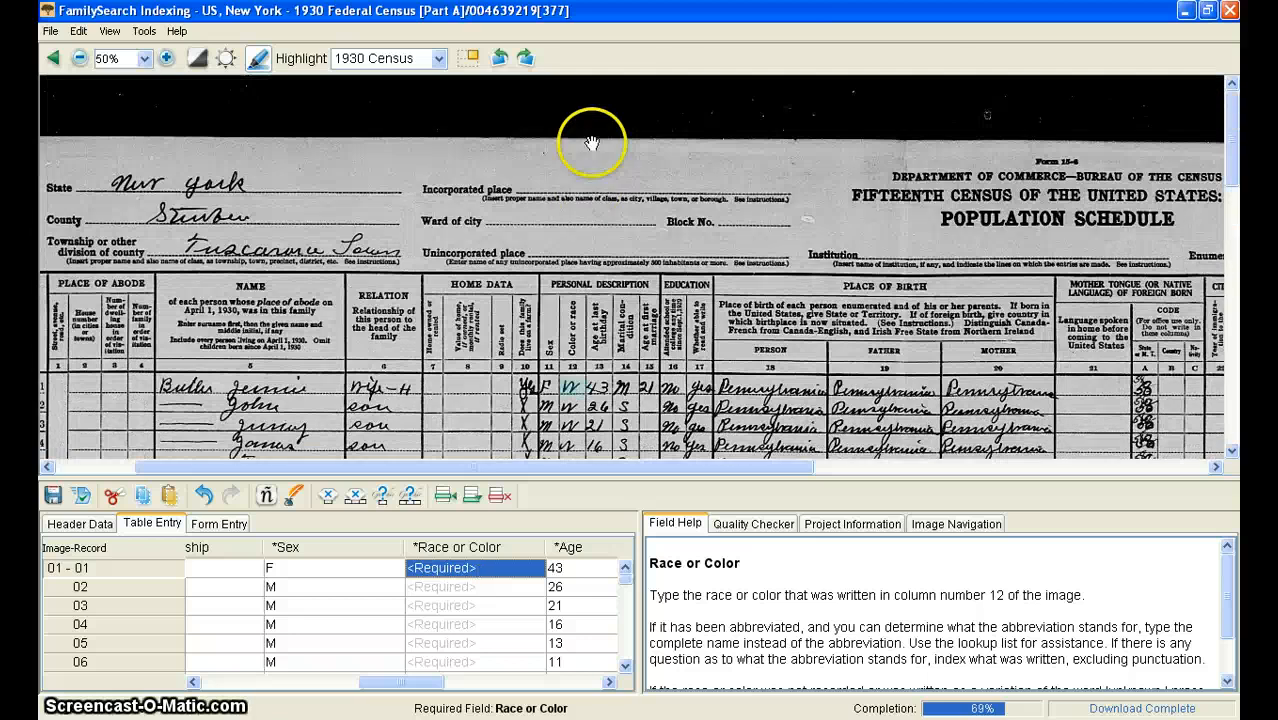
pyautogui.scroll(-6, 585, 190)
pyautogui.scroll(5, 581, 204)
pyautogui.scroll(-6, 581, 204)
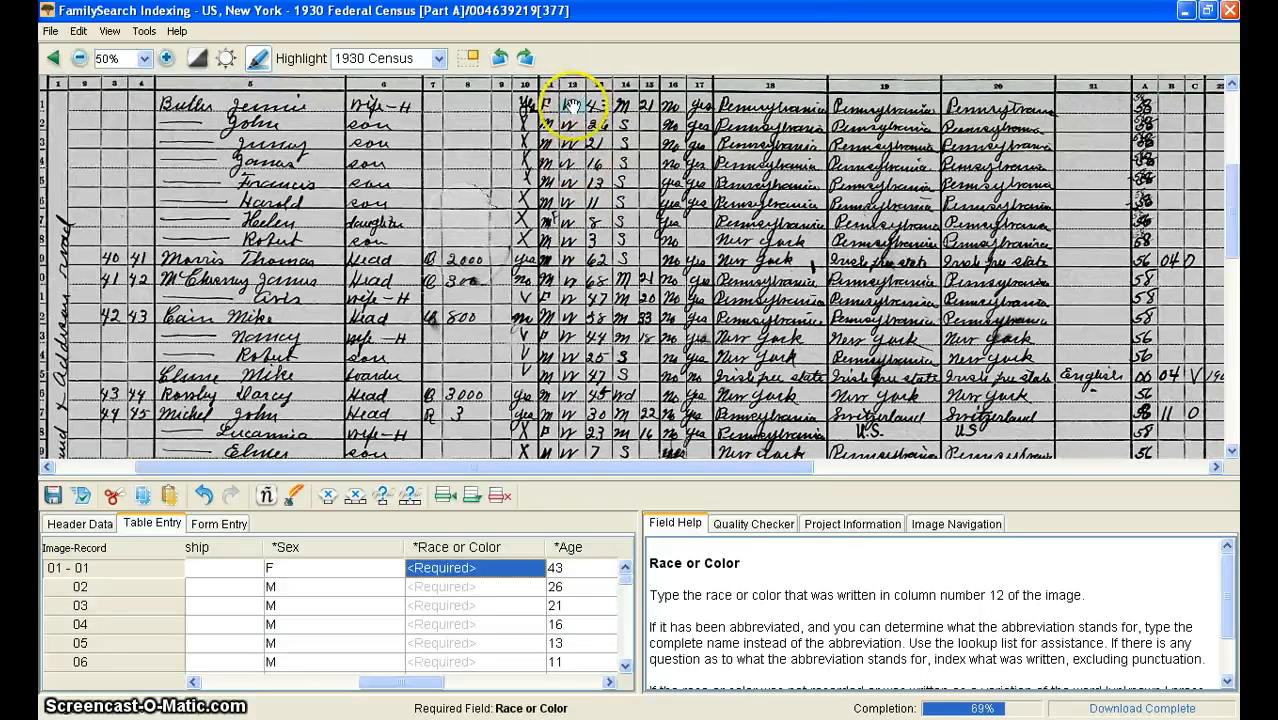
pyautogui.scroll(-10, 572, 300)
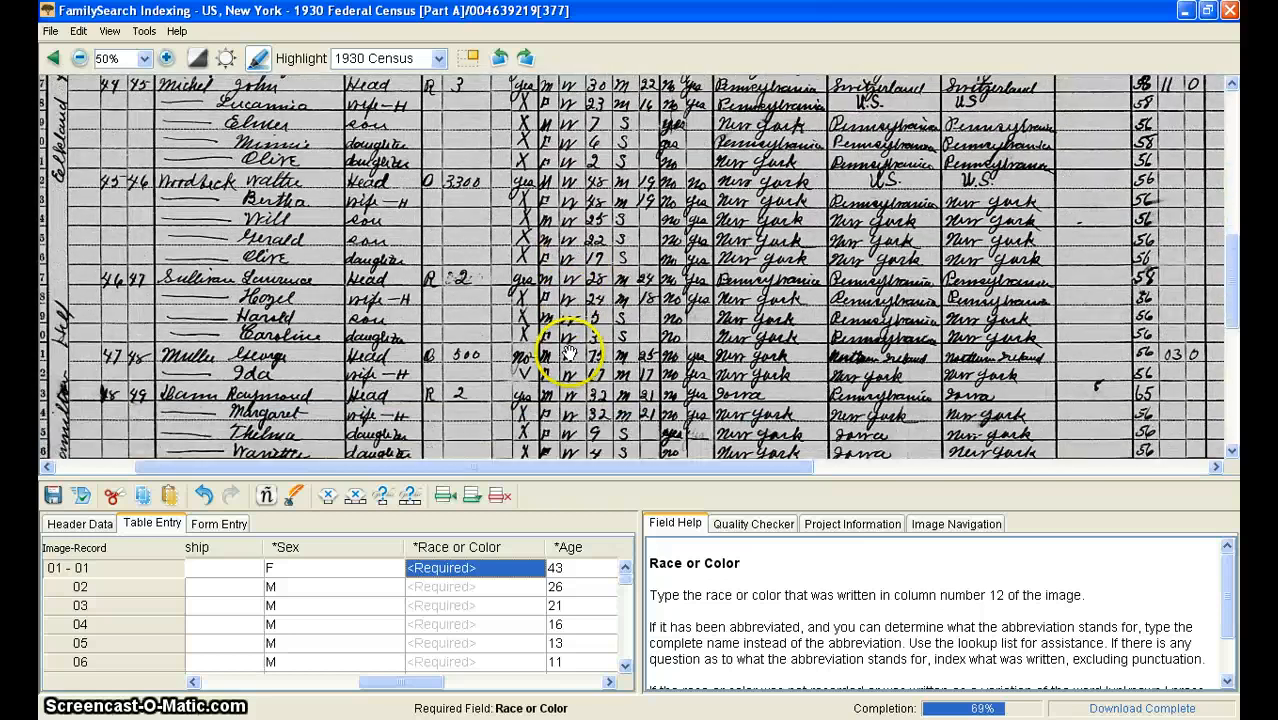
pyautogui.scroll(5, 570, 357)
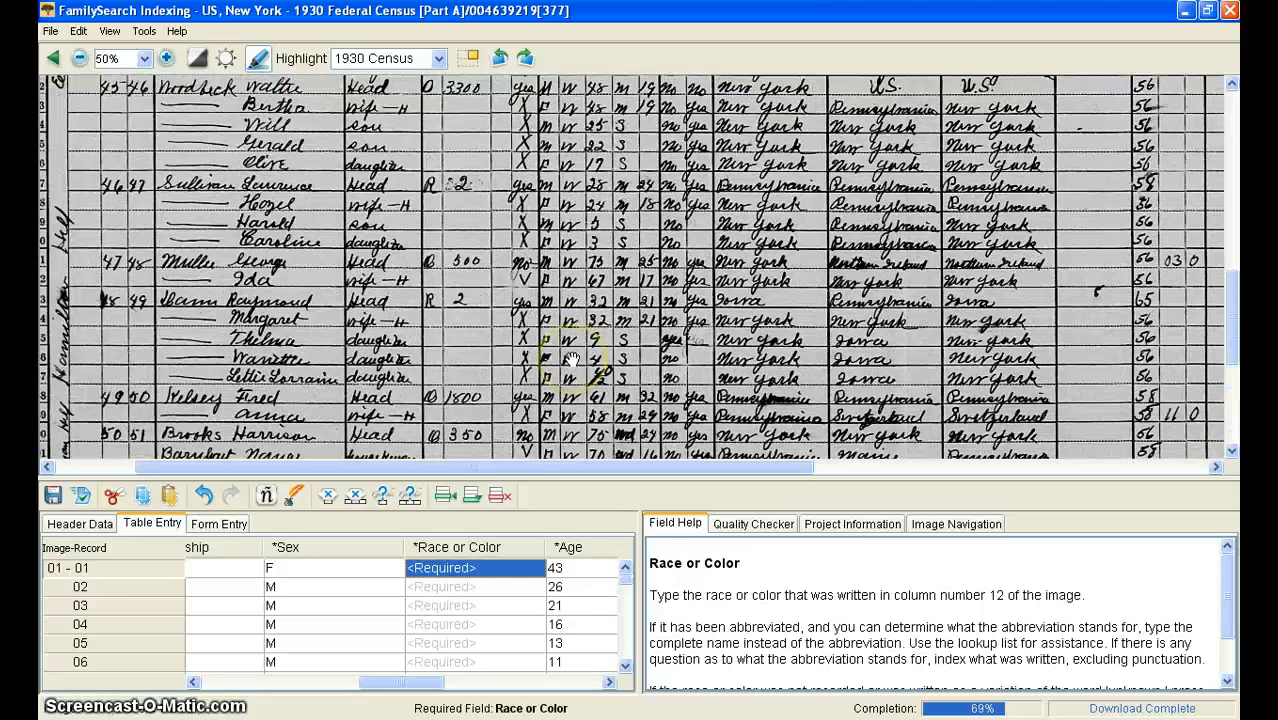
pyautogui.scroll(5, 572, 345)
pyautogui.scroll(3, 575, 300)
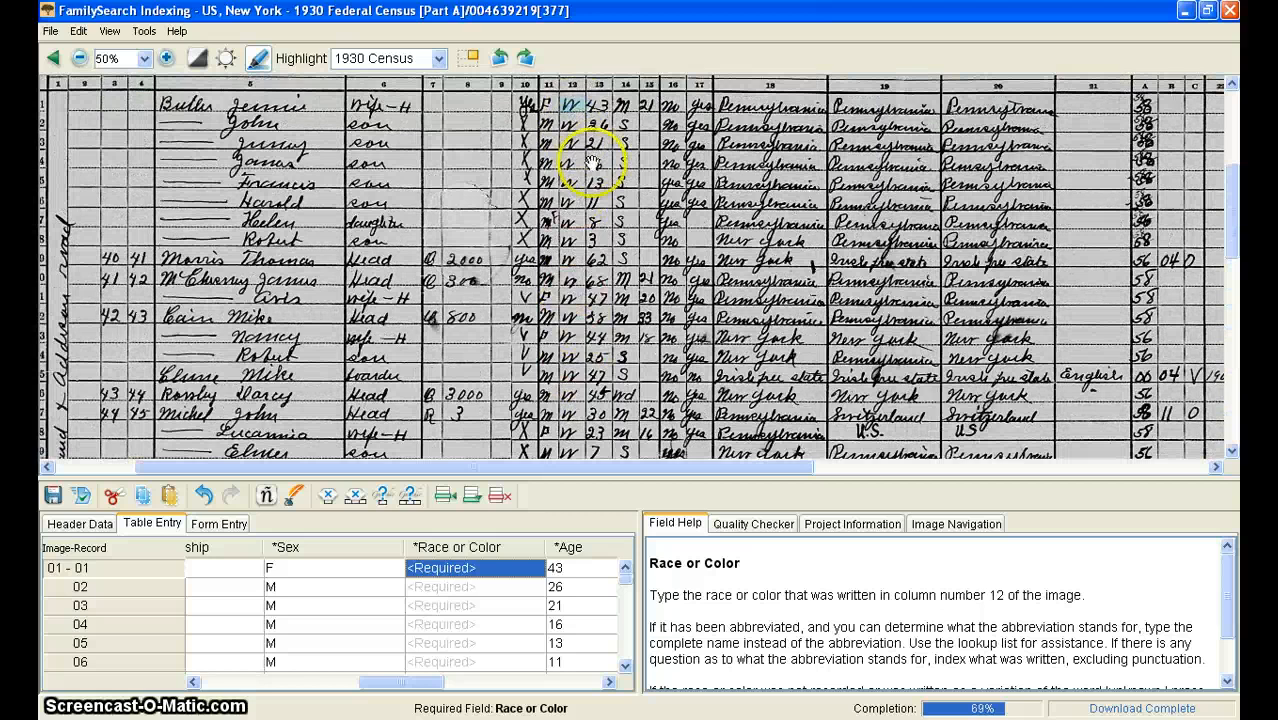
pyautogui.scroll(5, 593, 160)
pyautogui.scroll(-5, 590, 158)
pyautogui.scroll(3, 586, 160)
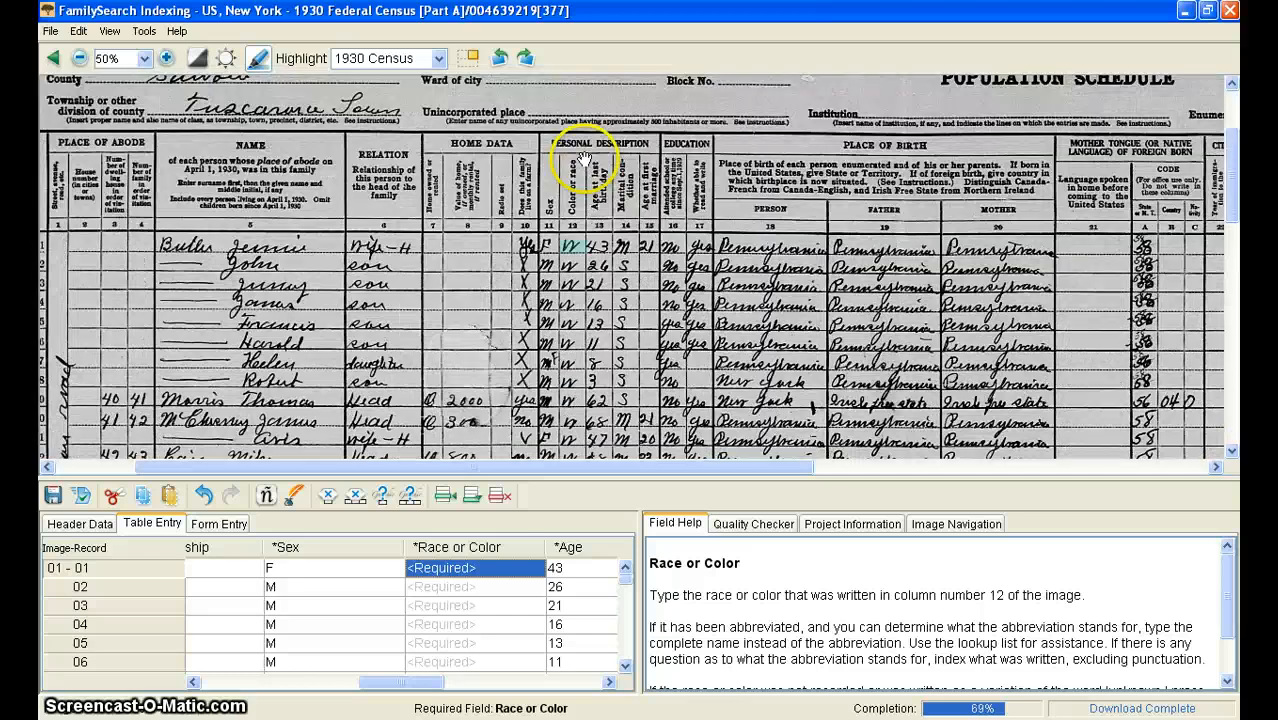
pyautogui.scroll(3, 580, 168)
pyautogui.scroll(-6, 578, 165)
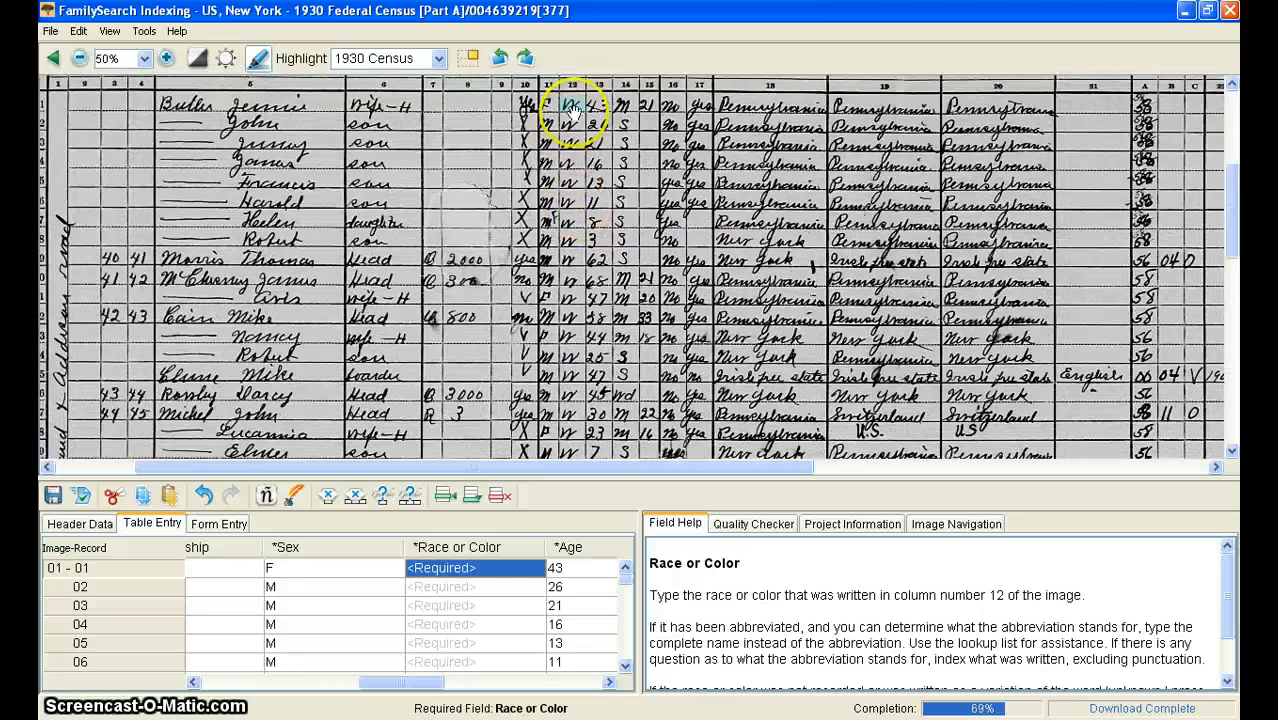
pyautogui.scroll(-3, 572, 150)
pyautogui.scroll(-9, 574, 260)
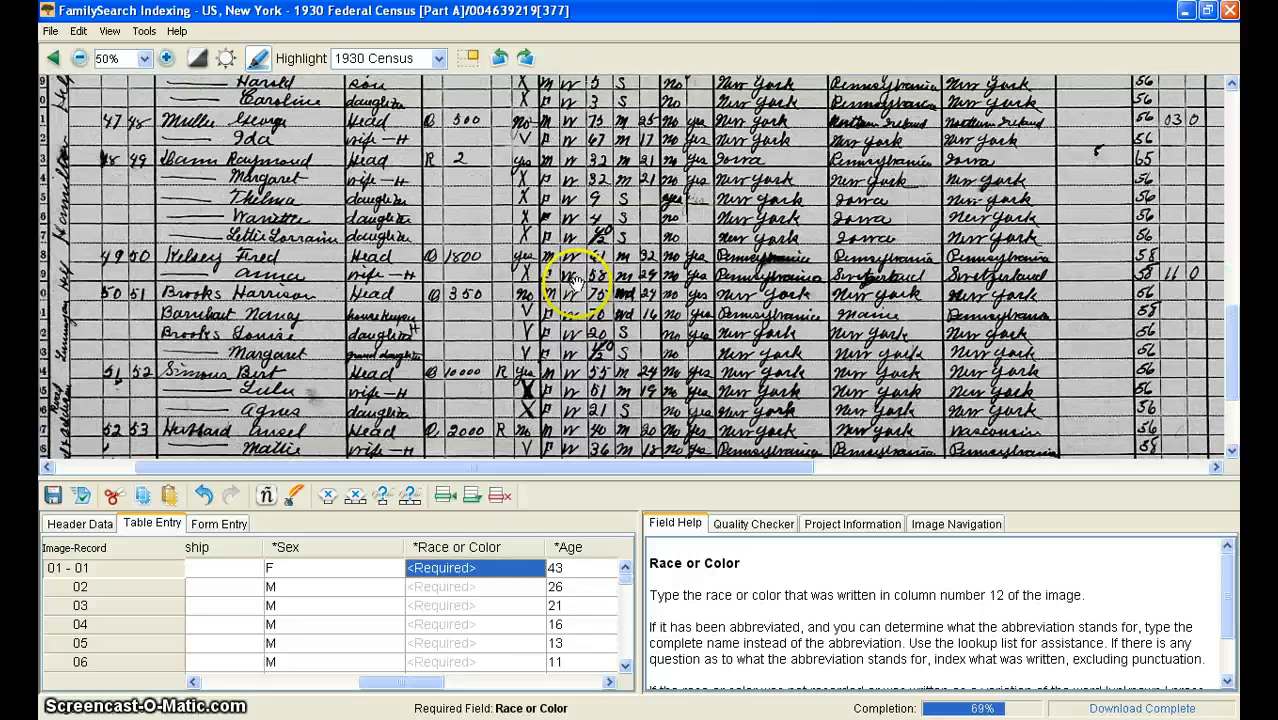
pyautogui.scroll(-3, 574, 300)
pyautogui.scroll(15, 574, 345)
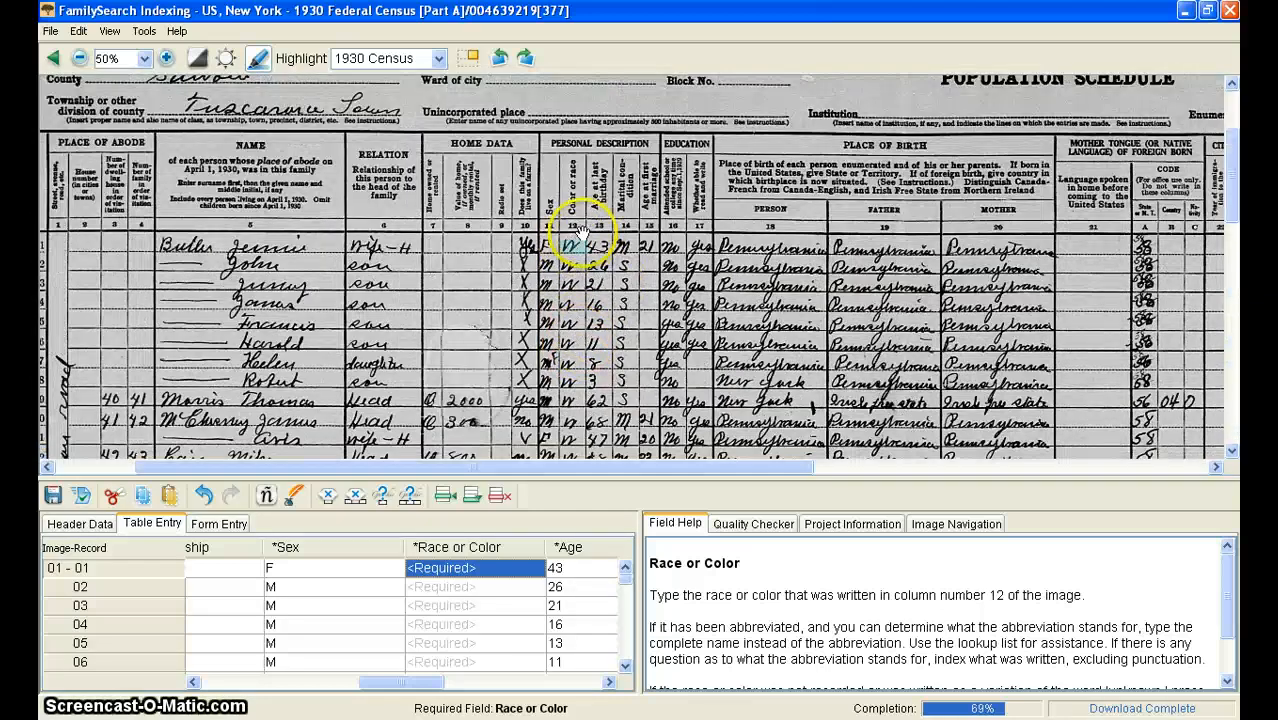
# Step: Enter White as the race or color for records 01 through 04
pyautogui.write('White')
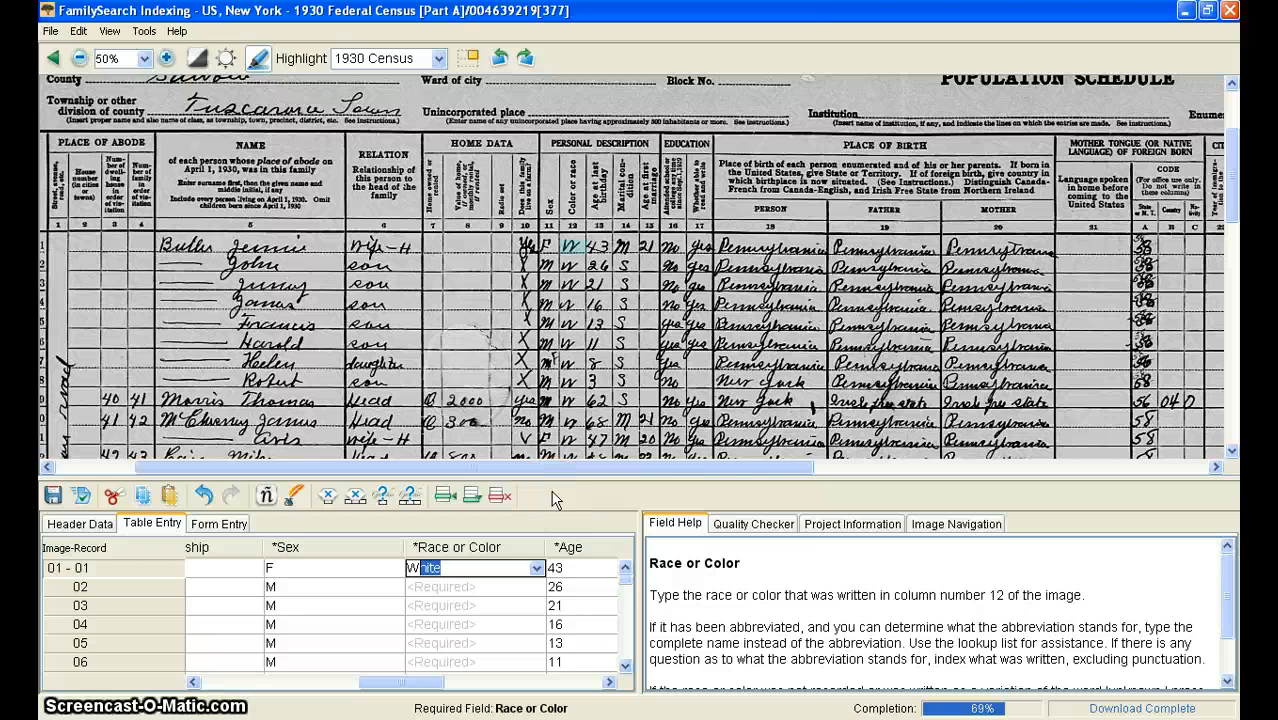
pyautogui.press('Return')
pyautogui.write('White')
pyautogui.press('Return')
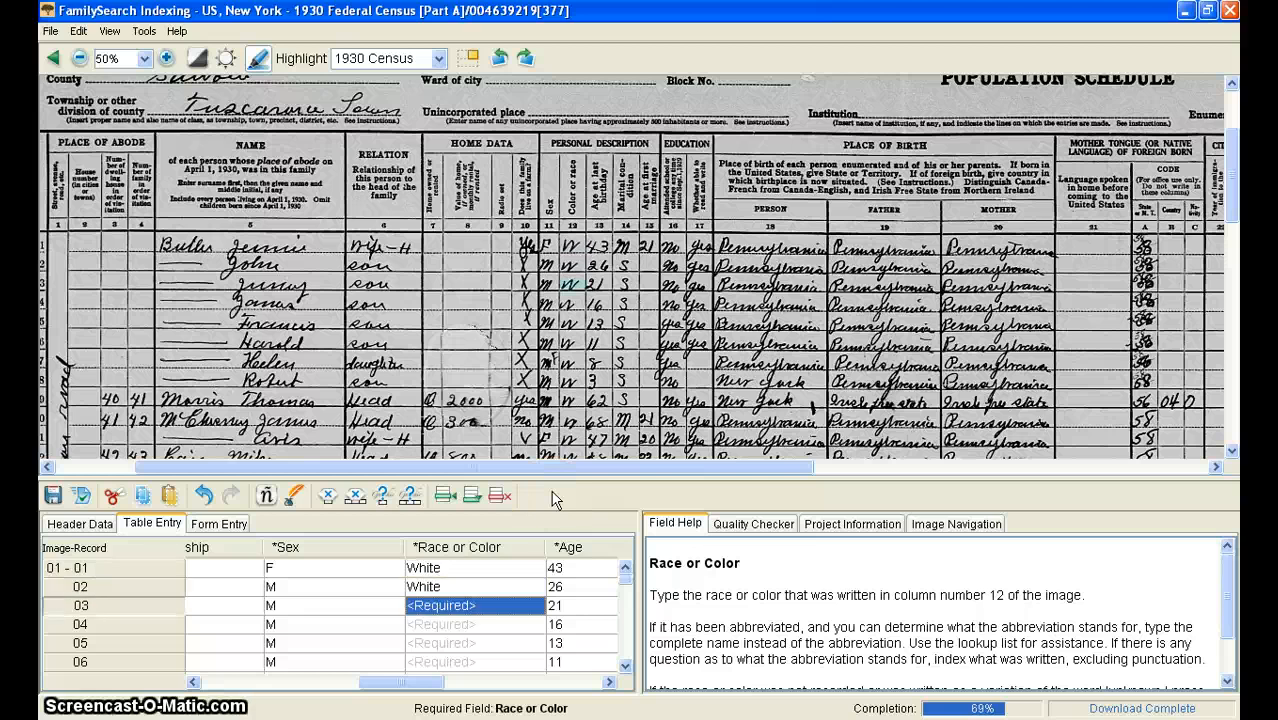
pyautogui.scroll(-10, 556, 362)
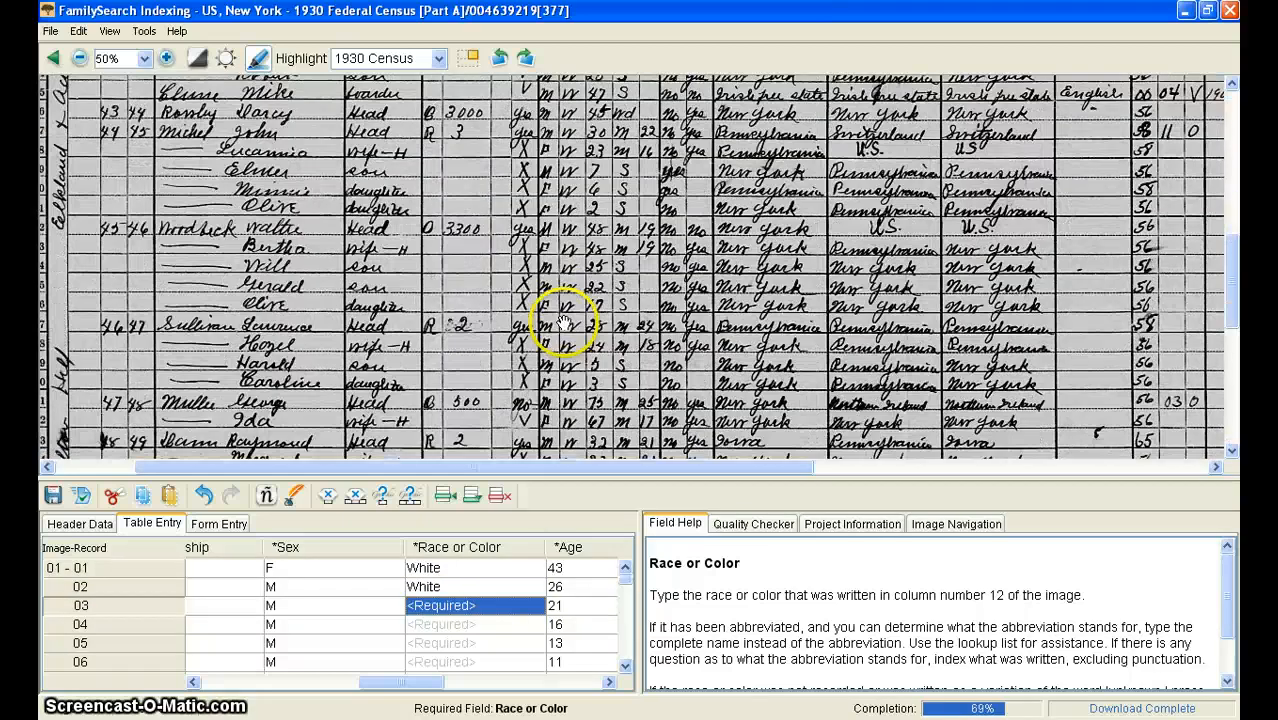
pyautogui.scroll(-5, 565, 400)
pyautogui.scroll(20, 571, 420)
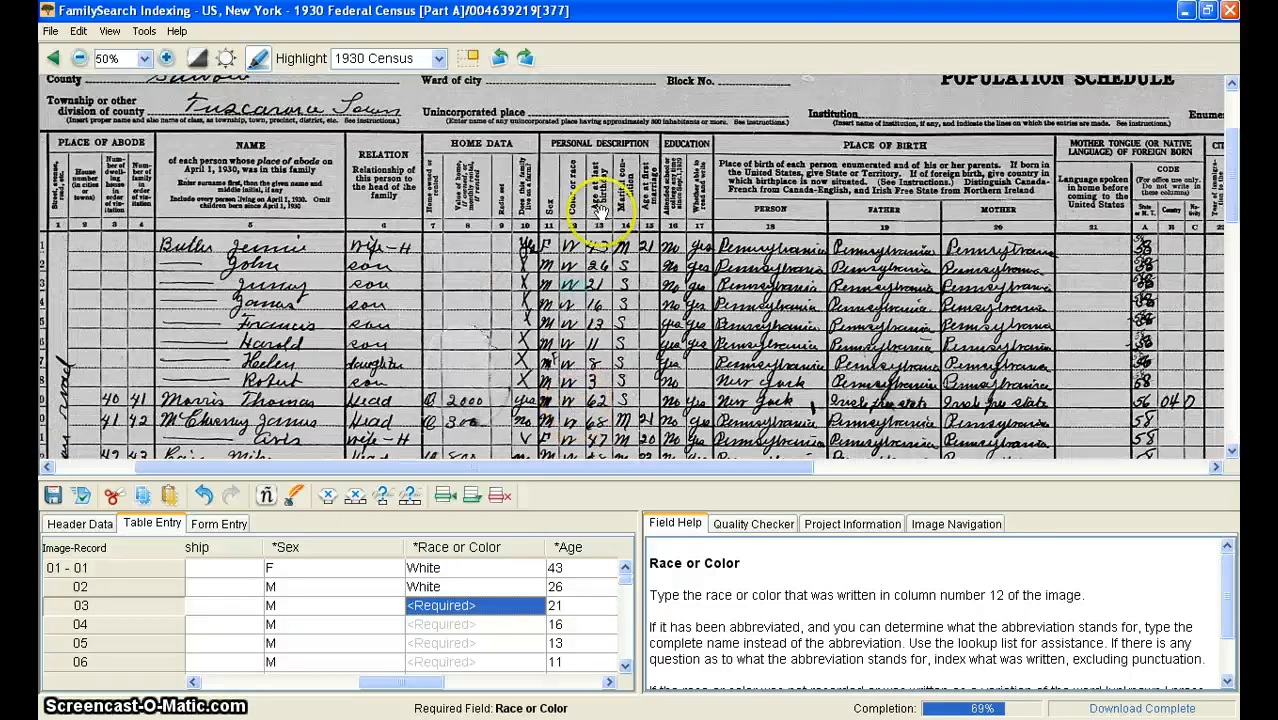
pyautogui.write('W')
pyautogui.press('Return')
pyautogui.write('W')
pyautogui.press('Return')
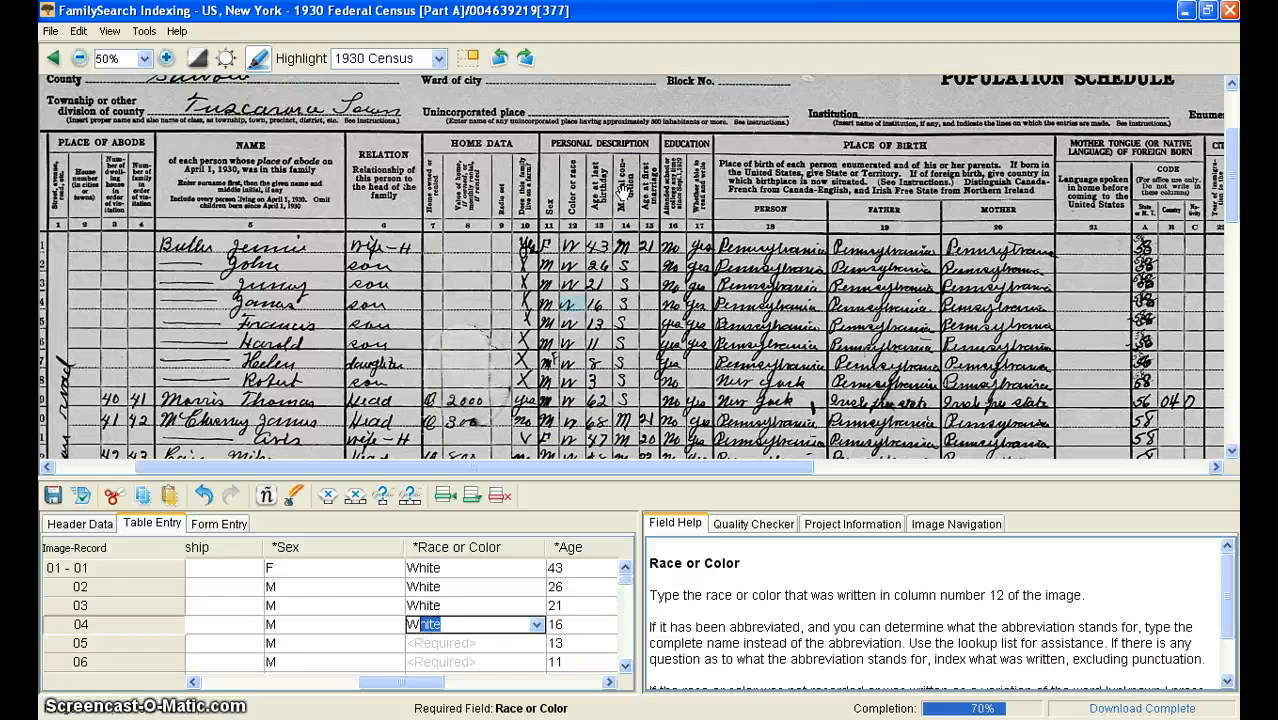
# Step: Enter White as the race or color for records 05 through 12
pyautogui.write('W')
pyautogui.press('Return')
pyautogui.write('W')
pyautogui.press('Return')
pyautogui.write('W')
pyautogui.press('Return')
pyautogui.write('W')
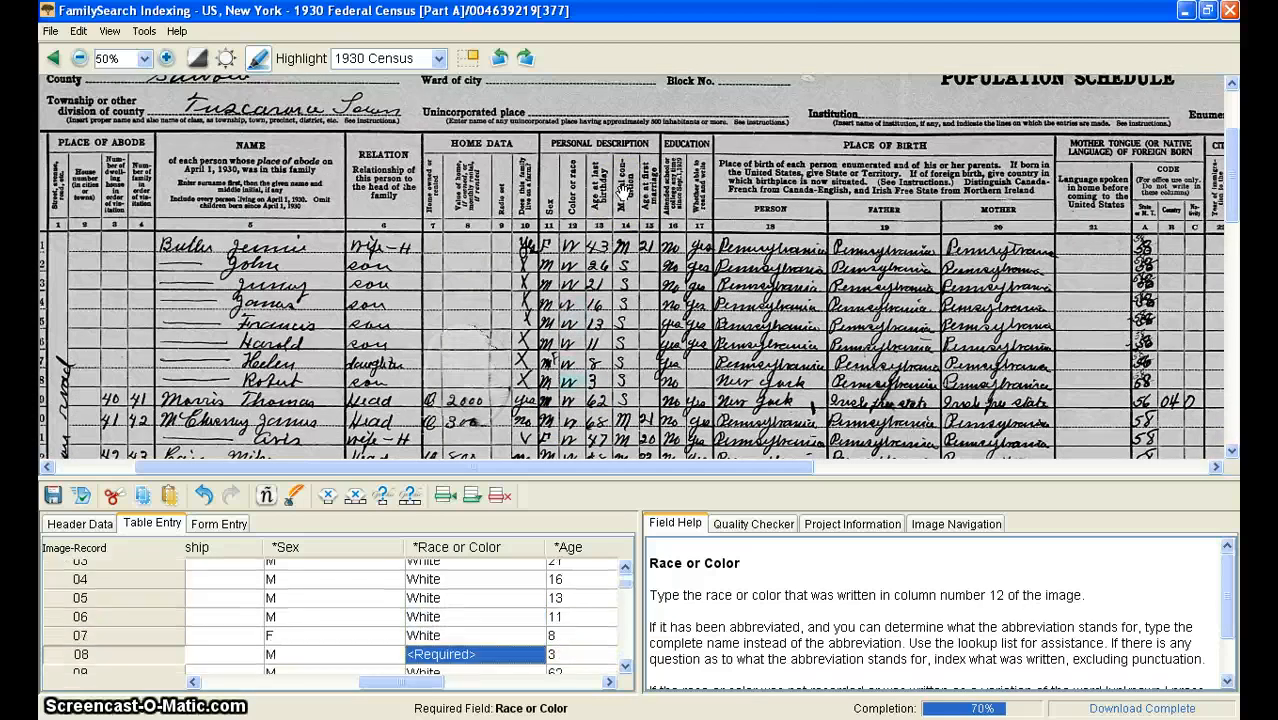
pyautogui.press('Return')
pyautogui.write('White')
pyautogui.press('Return')
pyautogui.write('W')
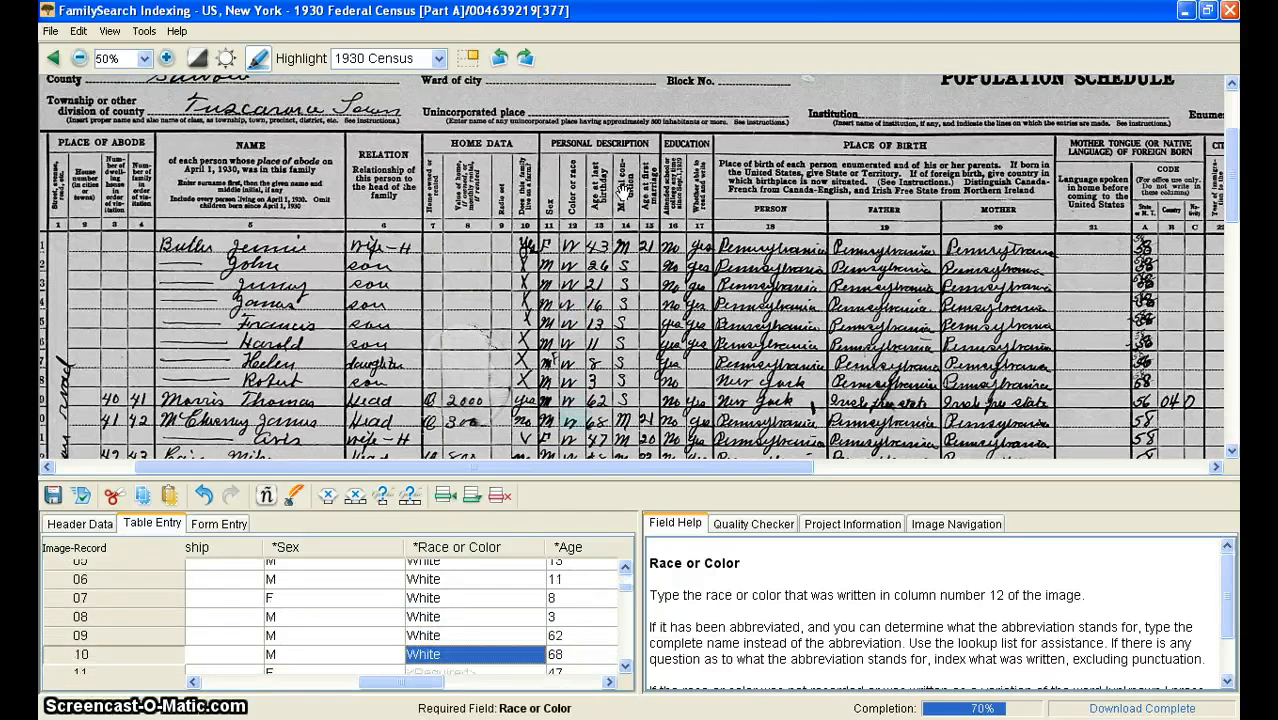
pyautogui.press('Return')
pyautogui.write('White')
pyautogui.press('Return')
pyautogui.write('W')
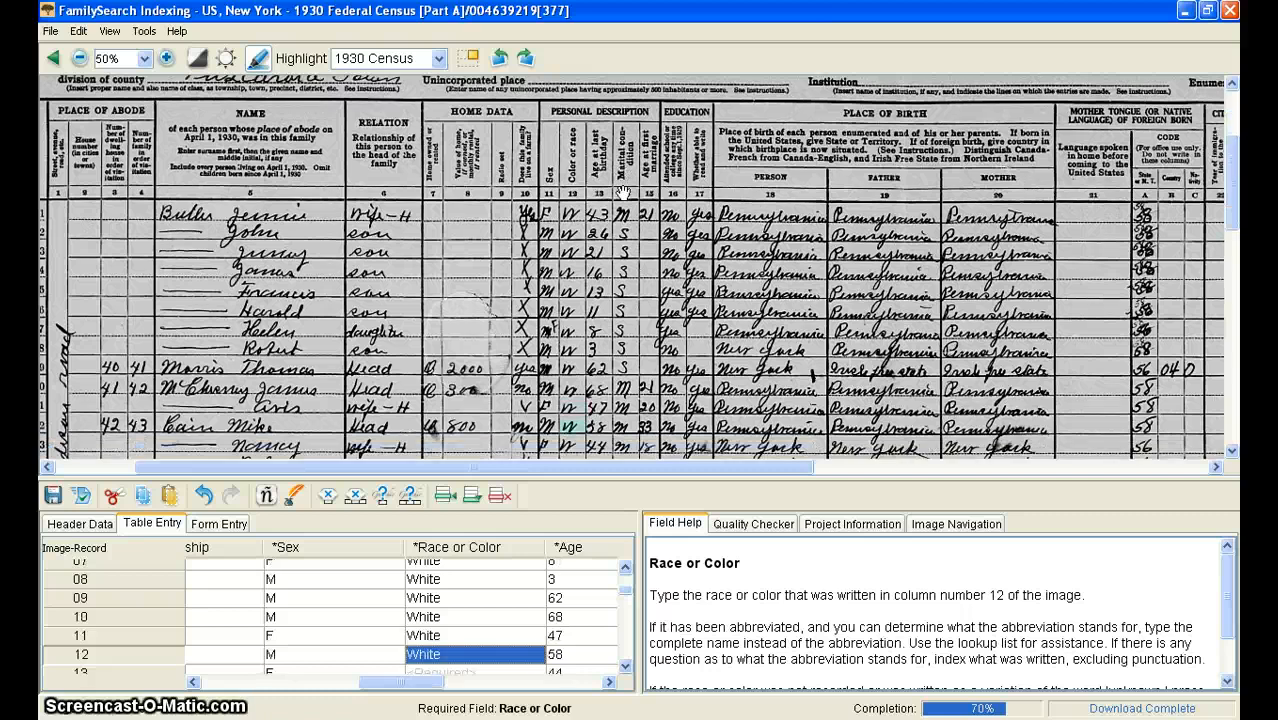
# Step: Enter White as the race or color for records 13 through 16
pyautogui.press('Return')
pyautogui.write('W')
pyautogui.press('Return')
pyautogui.write('W')
pyautogui.press('Return')
pyautogui.write('W W')
pyautogui.press('Return')
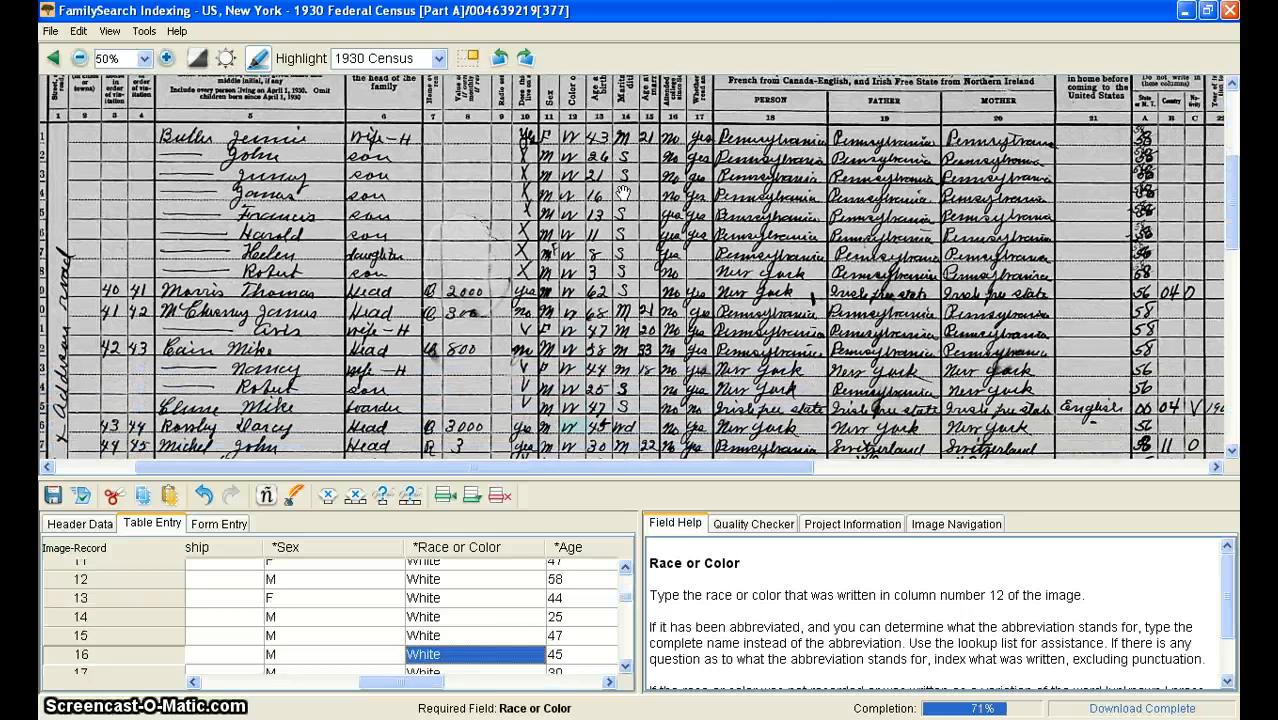
pyautogui.write('W')
pyautogui.press('Return')
pyautogui.write('W')
pyautogui.press('Return')
pyautogui.write('W')
# Step: Enter White as the race or color for records 17 through 28
pyautogui.press('Return')
pyautogui.write('W')
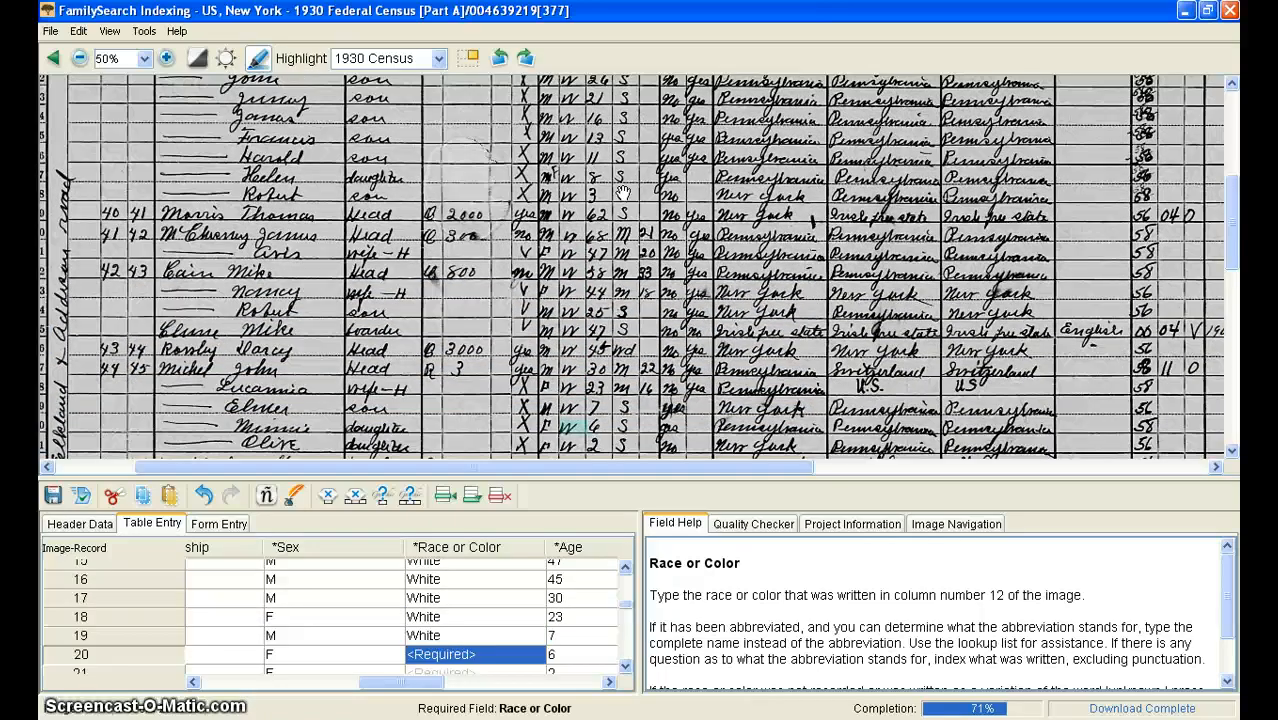
pyautogui.press('Return')
pyautogui.write('White')
pyautogui.press('Return')
pyautogui.write('W')
pyautogui.press('Return')
pyautogui.write('W')
pyautogui.press('Return')
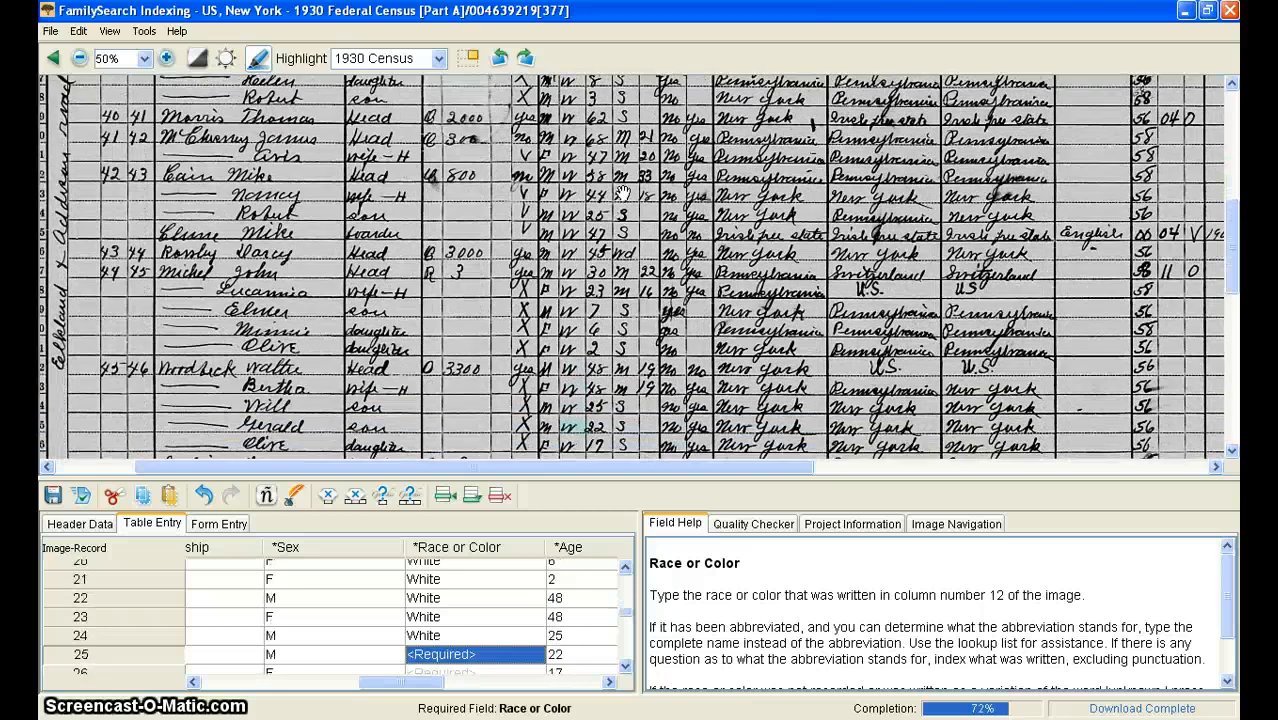
pyautogui.write('W')
pyautogui.press('Return')
pyautogui.write('W')
pyautogui.press('Return')
pyautogui.write('W')
# Step: Enter White as the race or color for records 29 through 35
pyautogui.press('Return')
pyautogui.write('W')
pyautogui.press('Return')
pyautogui.write('W')
pyautogui.press('Return')
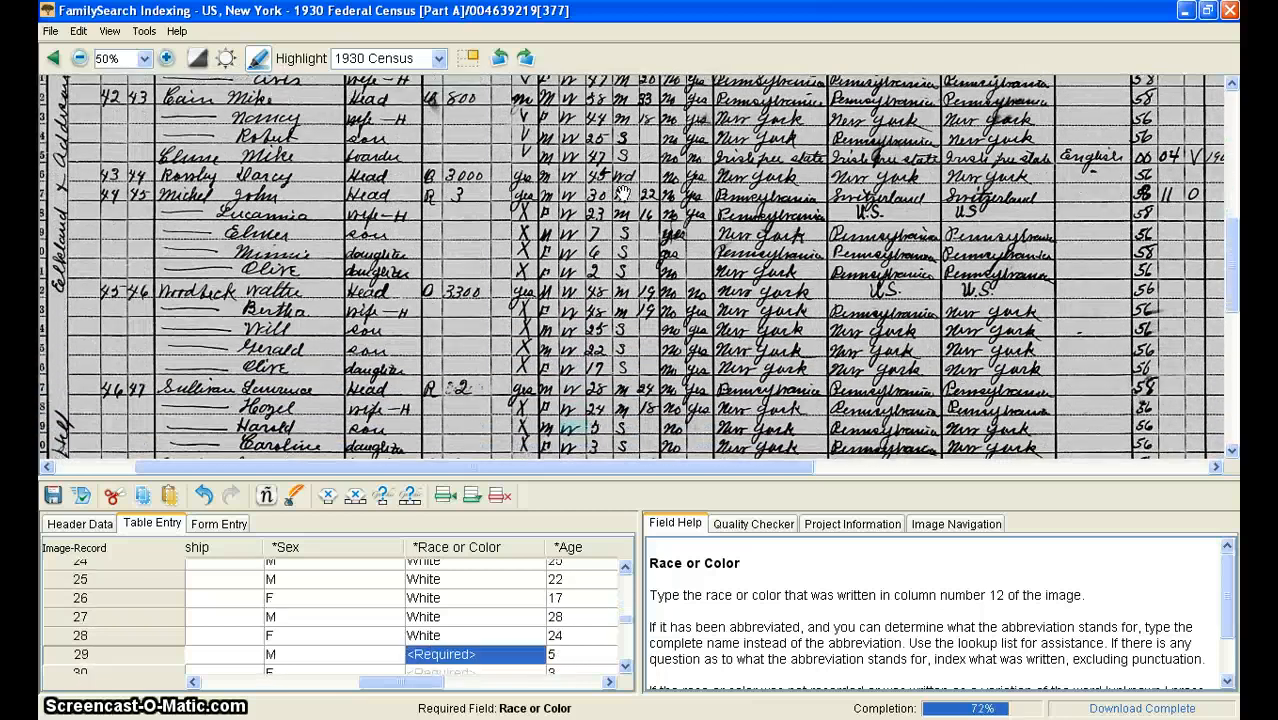
pyautogui.write('W W')
pyautogui.press('Return')
pyautogui.write('White')
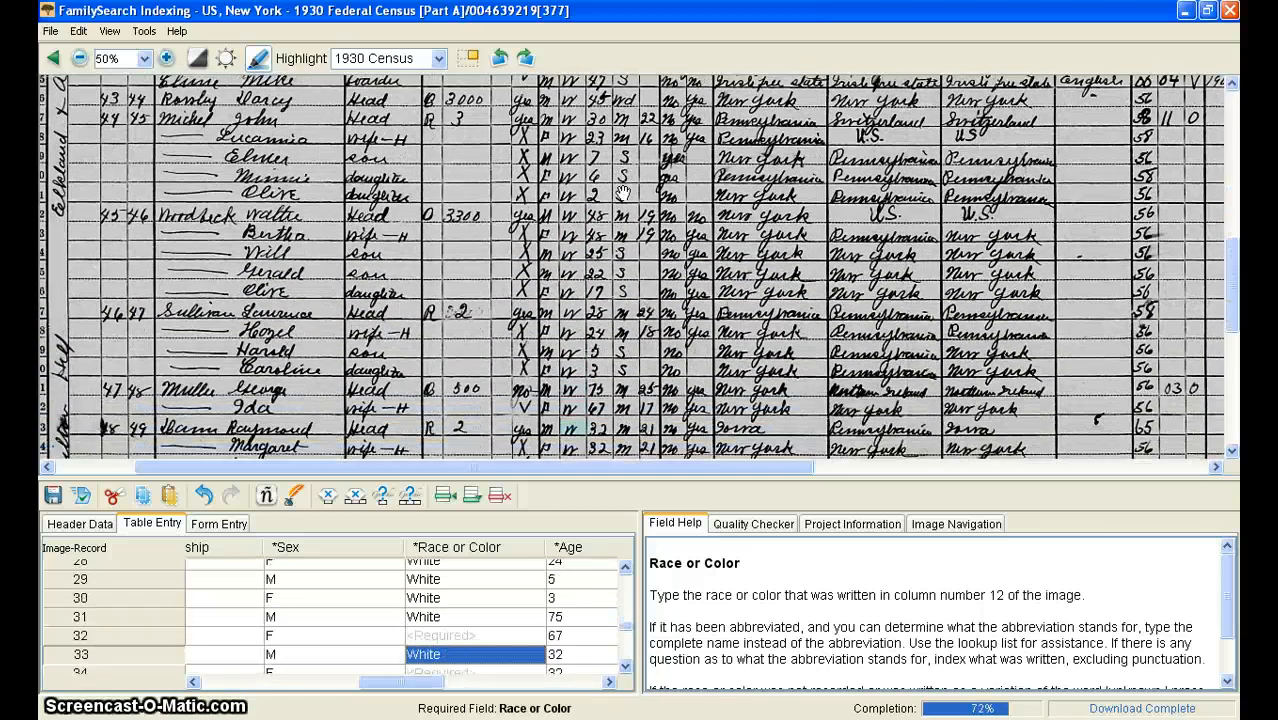
pyautogui.press('Return')
pyautogui.write('W')
pyautogui.press('Return')
# Step: Enter White as the race or color for records 36 through 43
pyautogui.write('W')
pyautogui.press('Return')
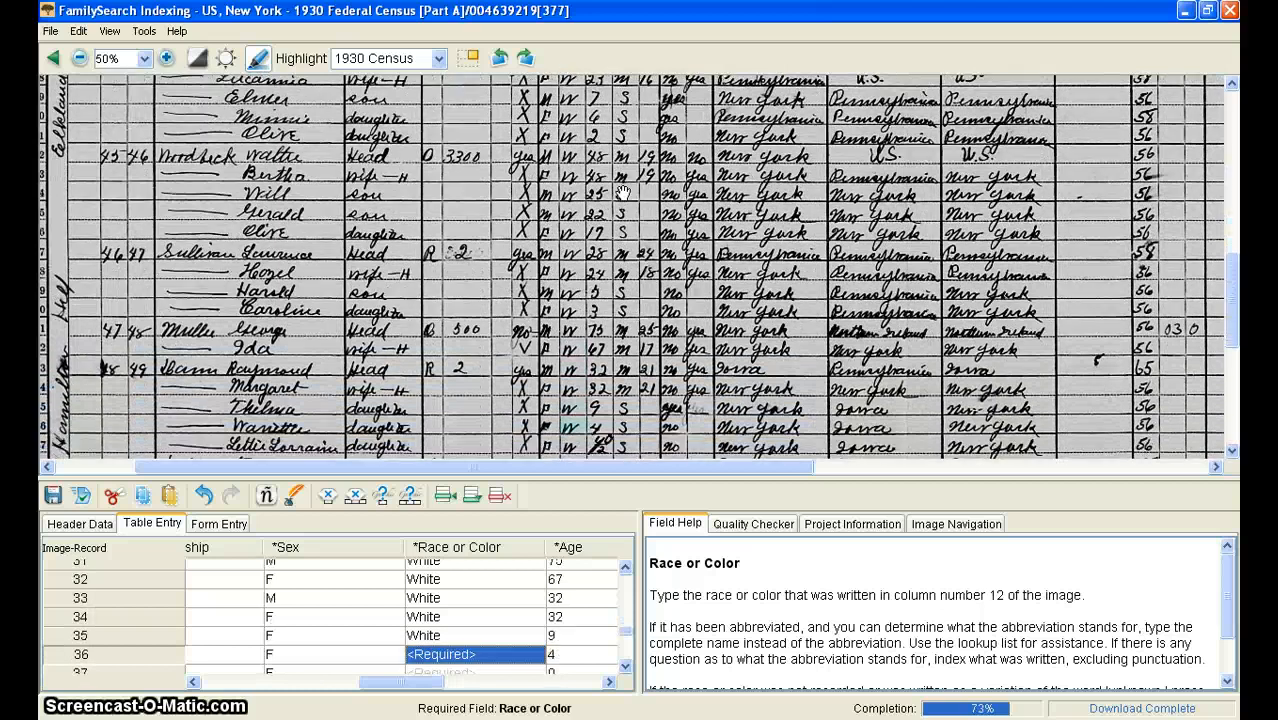
pyautogui.press('Return')
pyautogui.write('W')
pyautogui.press('Return')
pyautogui.write('W')
pyautogui.press('Return')
pyautogui.write('W')
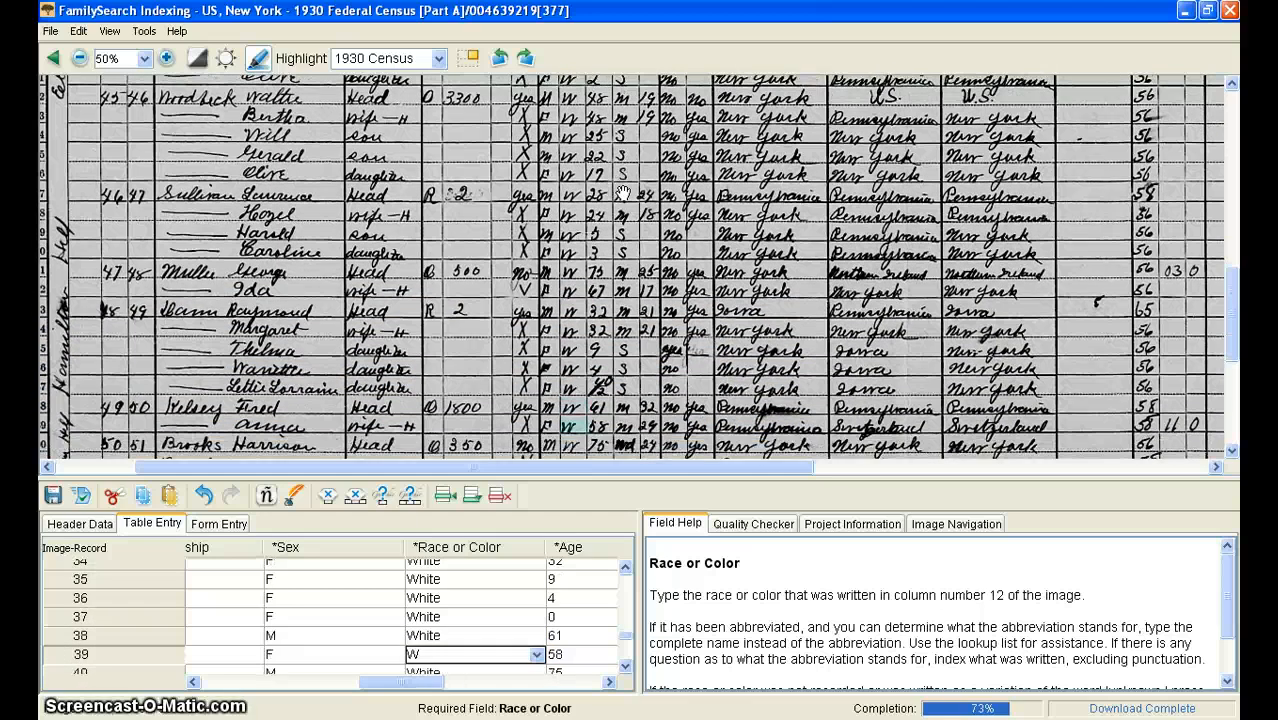
pyautogui.press('Return')
pyautogui.write('W')
pyautogui.press('Return')
pyautogui.write('W')
pyautogui.press('Return')
pyautogui.write('W')
# Step: Enter White as the race or color for records 44 through 50
pyautogui.press('Return')
pyautogui.press('W')
pyautogui.press('Return')
pyautogui.write('W')
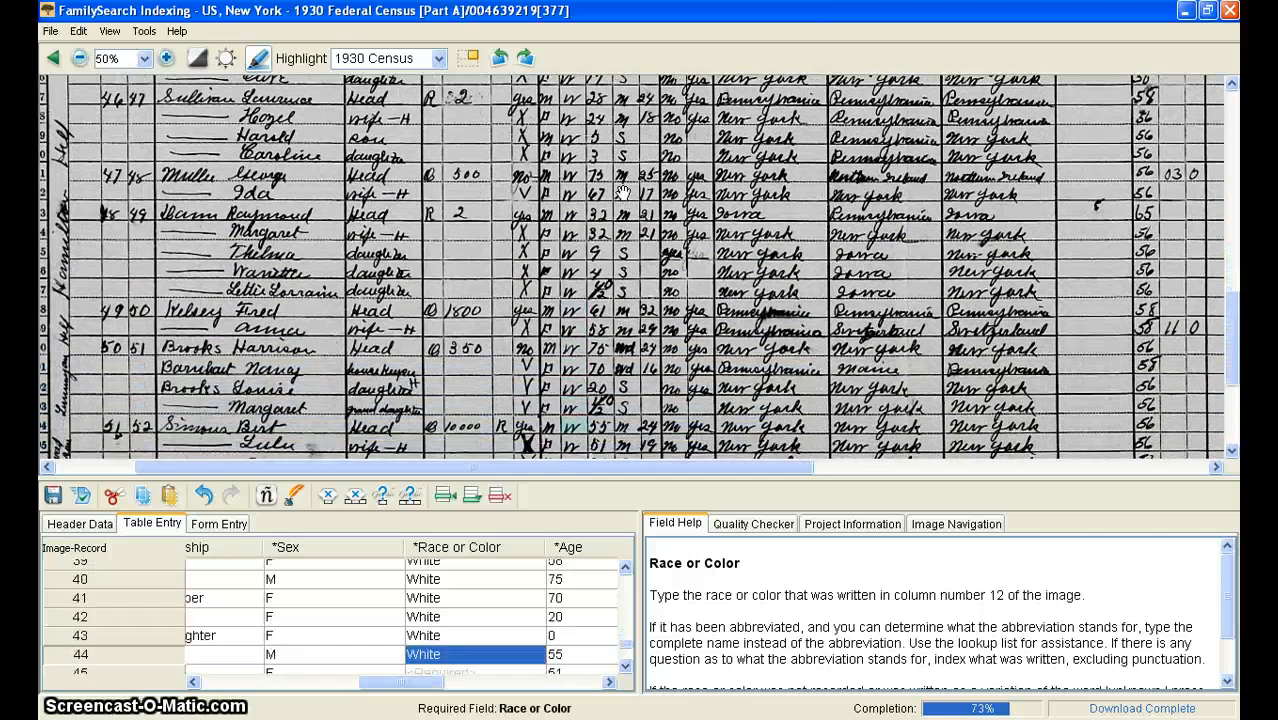
pyautogui.press('Return')
pyautogui.write('W')
pyautogui.press('Return')
pyautogui.write('W')
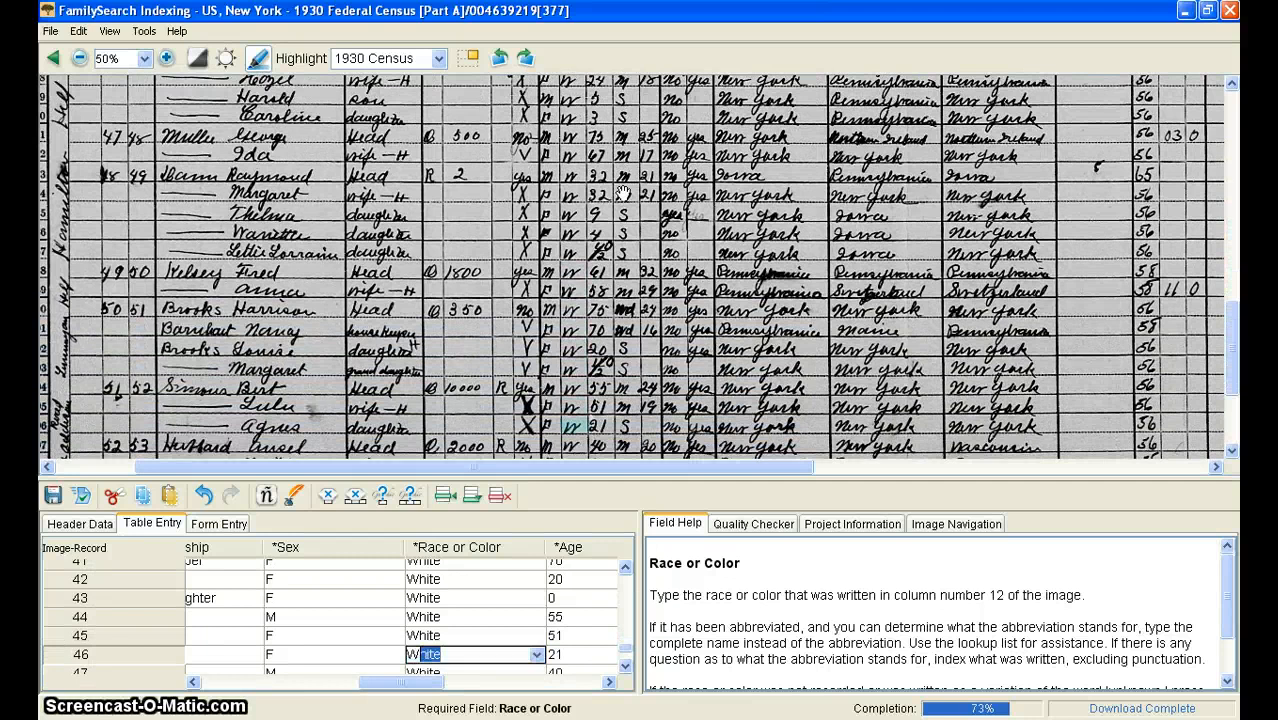
pyautogui.press('Return')
pyautogui.write('W')
pyautogui.press('Return')
pyautogui.write('W')
pyautogui.press('Return')
pyautogui.write('W')
pyautogui.press('Return')
pyautogui.write('W')
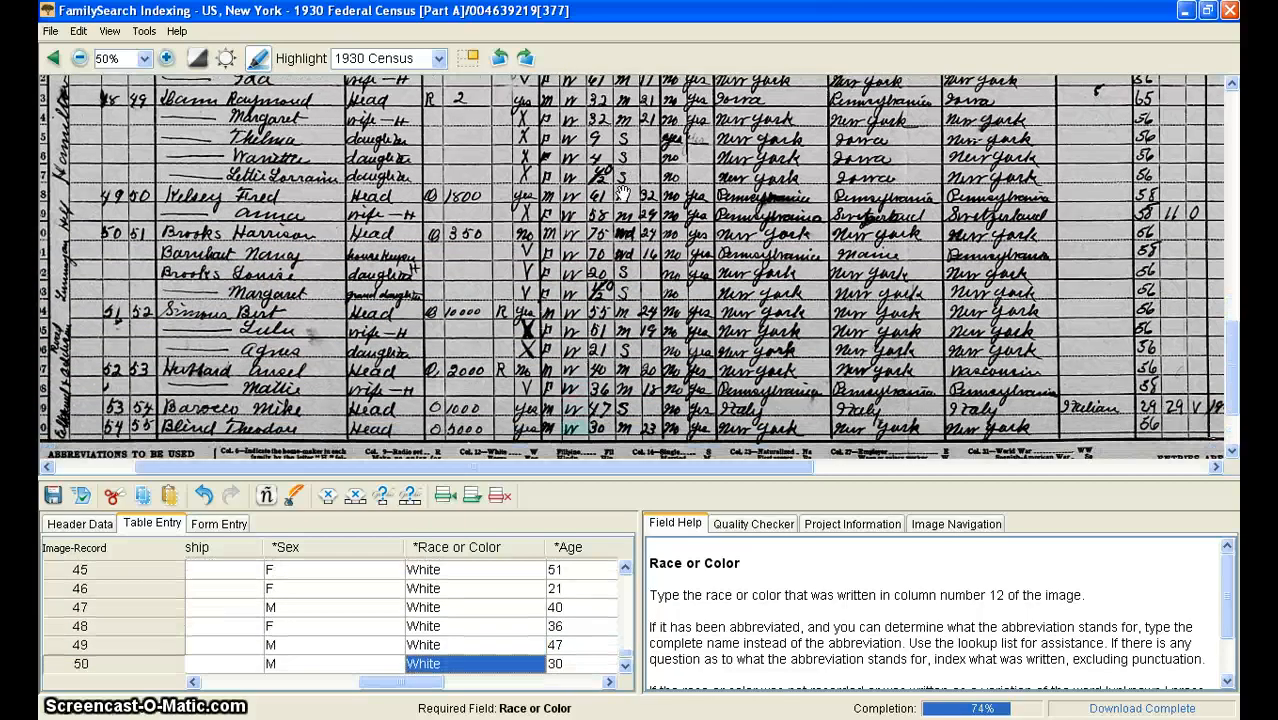
# Step: Enter the marital status for records 01 through 08, M for the head and S for the children
pyautogui.press('Up')
pyautogui.press('Up')
pyautogui.press('Up')
pyautogui.press('Up')
pyautogui.press('Up')
pyautogui.press('Up')
pyautogui.press('Up')
pyautogui.press('Up')
pyautogui.press('Up')
pyautogui.press('Up')
pyautogui.press('Up')
pyautogui.press('Up')
pyautogui.press('Up')
pyautogui.press('Up')
pyautogui.press('Up')
pyautogui.press('Up')
pyautogui.press('Up')
pyautogui.press('Up')
pyautogui.press('Up')
pyautogui.press('Up')
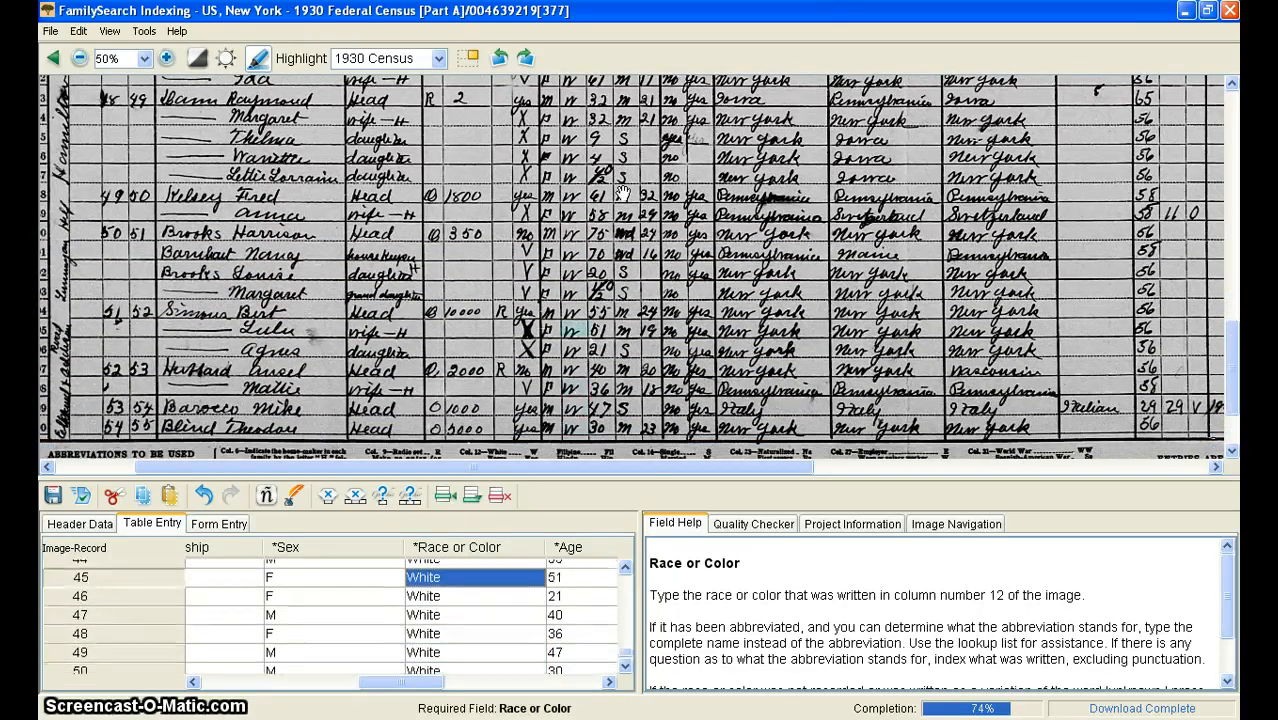
pyautogui.press('Up')
pyautogui.press('Up')
pyautogui.press('Up')
pyautogui.press('Up')
pyautogui.press('Up')
pyautogui.press('Up')
pyautogui.press('Up')
pyautogui.press('Up')
pyautogui.press('Up')
pyautogui.press('Up')
pyautogui.press('Up')
pyautogui.press('Up')
pyautogui.press('Up')
pyautogui.press('Up')
pyautogui.press('Up')
pyautogui.press('Up')
pyautogui.press('Up')
pyautogui.press('Up')
pyautogui.press('Up')
pyautogui.press('Up')
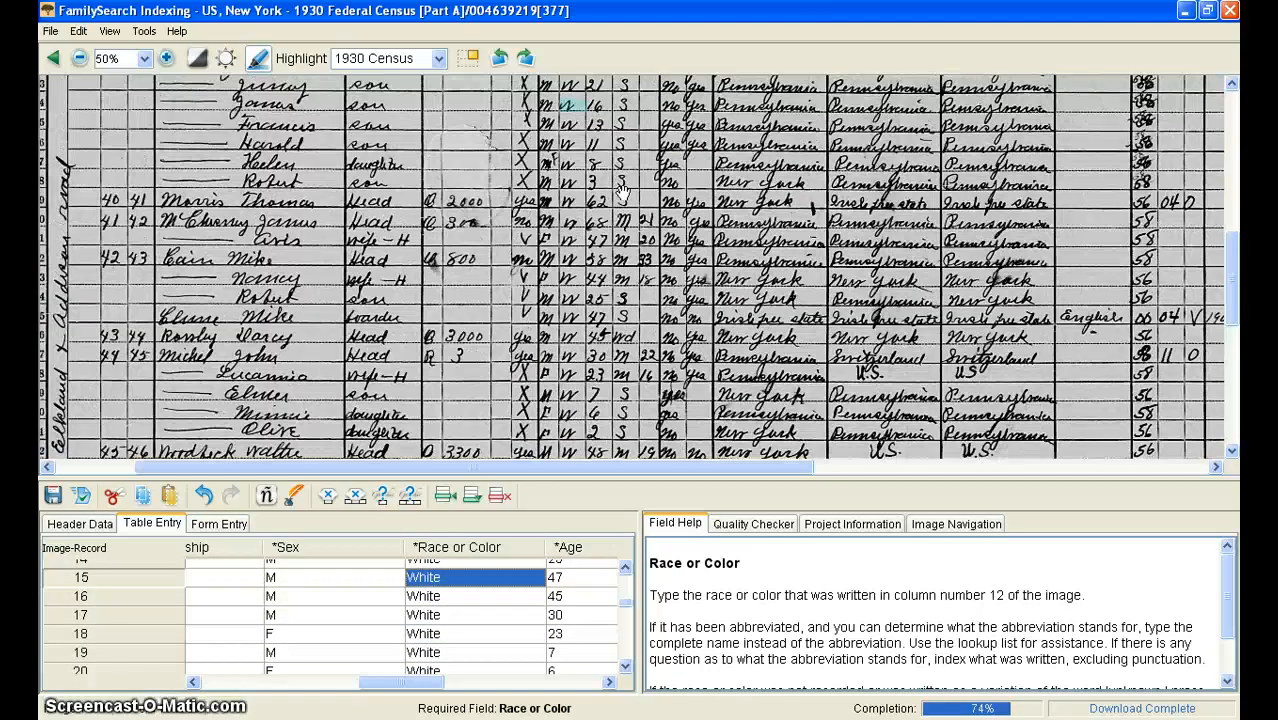
pyautogui.press('Tab')
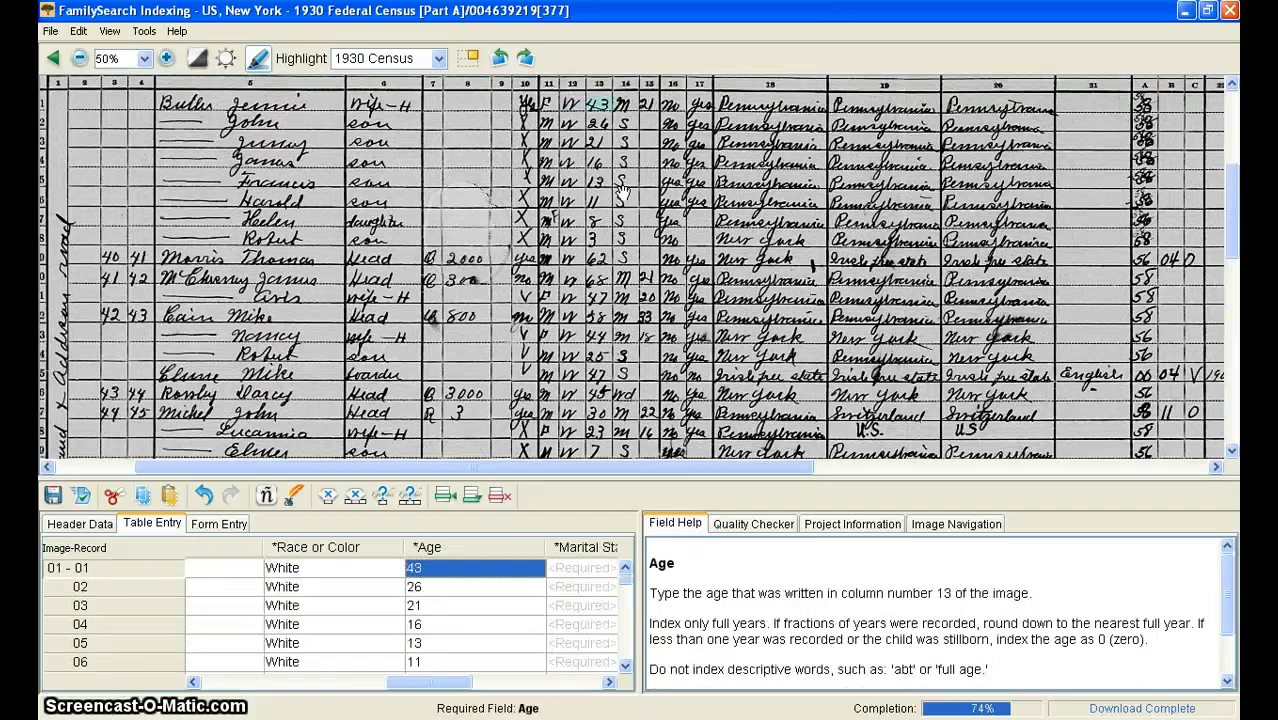
pyautogui.press('Tab')
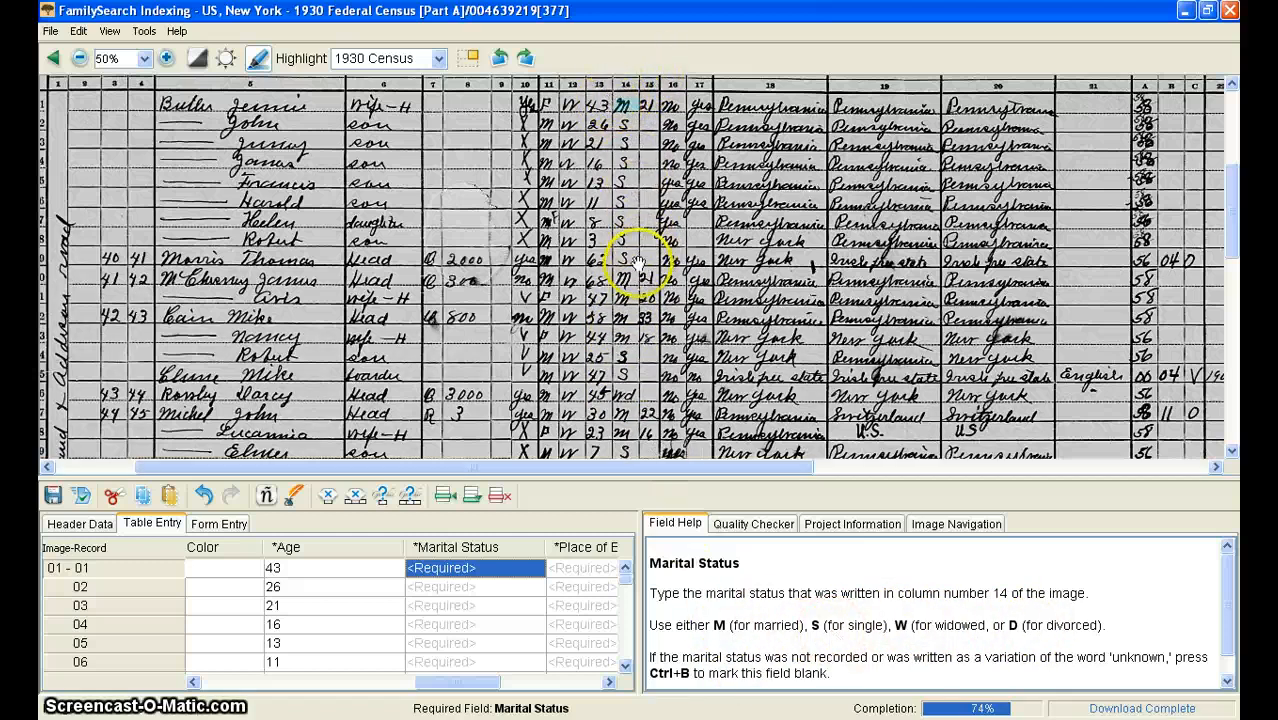
pyautogui.scroll(-3, 637, 262)
pyautogui.scroll(3, 629, 281)
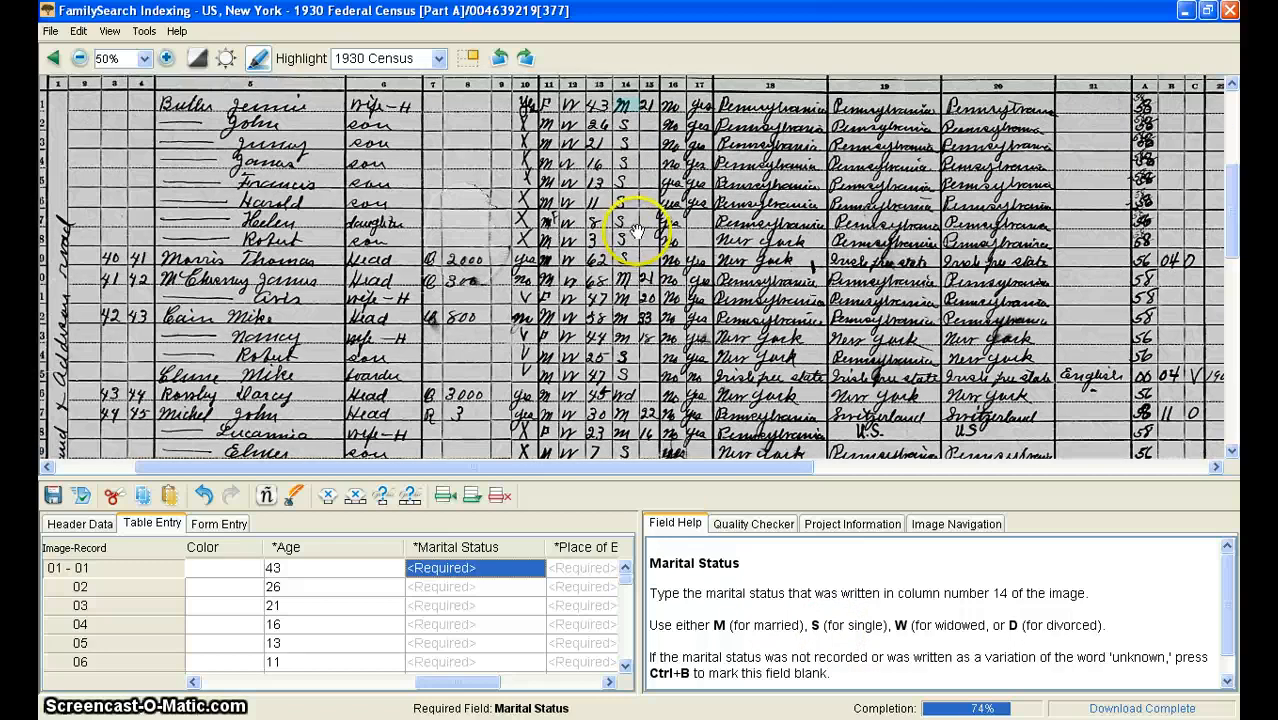
pyautogui.write('M')
pyautogui.press('Down')
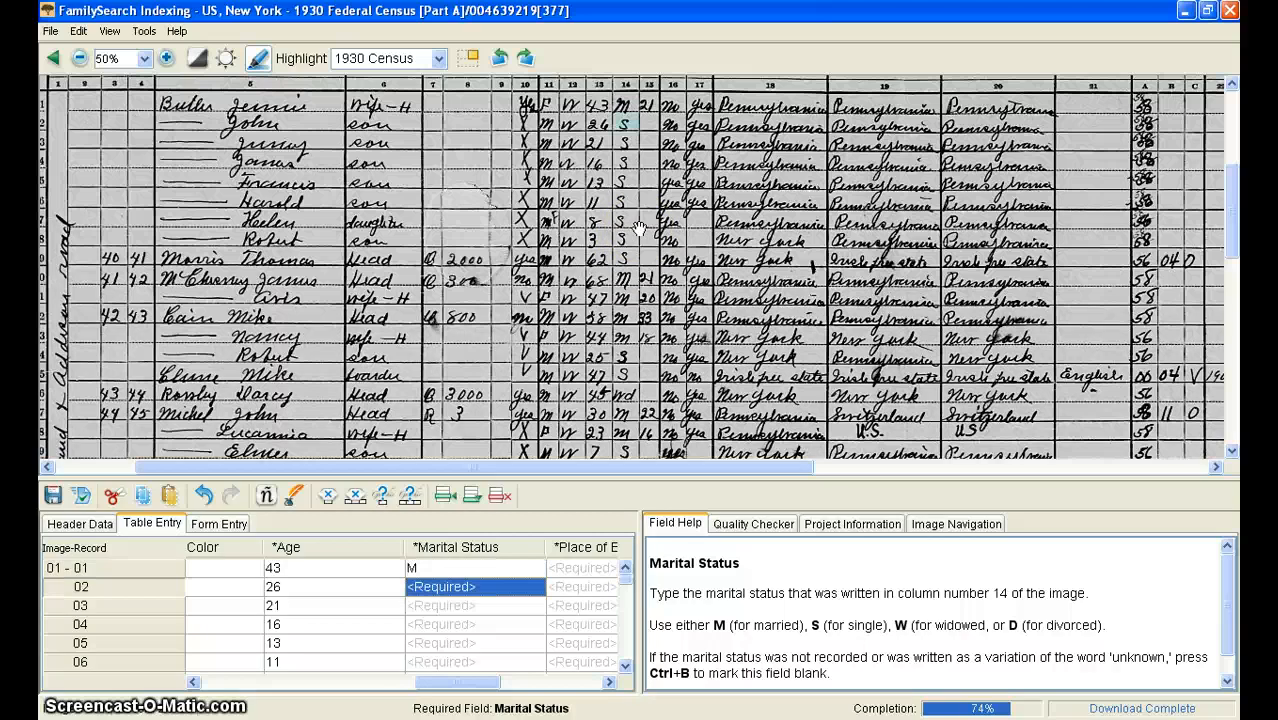
pyautogui.write('S')
pyautogui.press('Down')
pyautogui.write('S')
pyautogui.press('Down')
pyautogui.write('S')
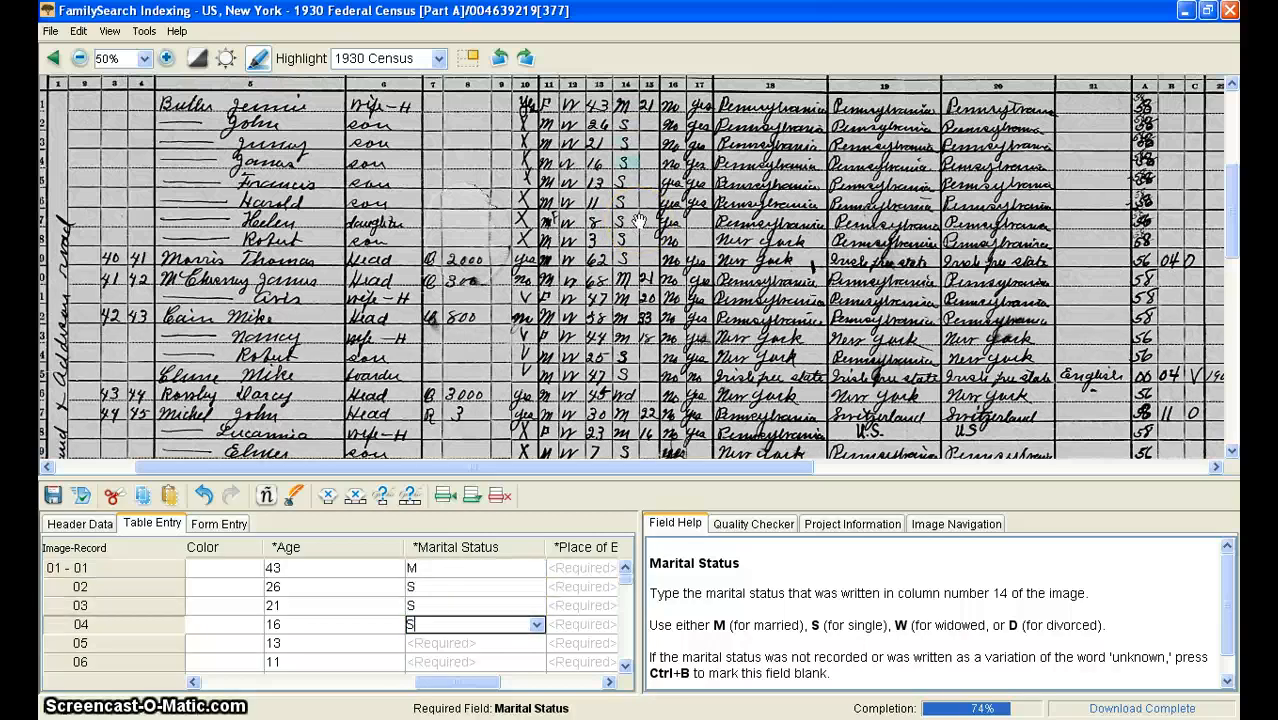
pyautogui.press('Down')
pyautogui.write('S')
pyautogui.press('Down')
pyautogui.write('S')
pyautogui.press('Down')
pyautogui.write('S')
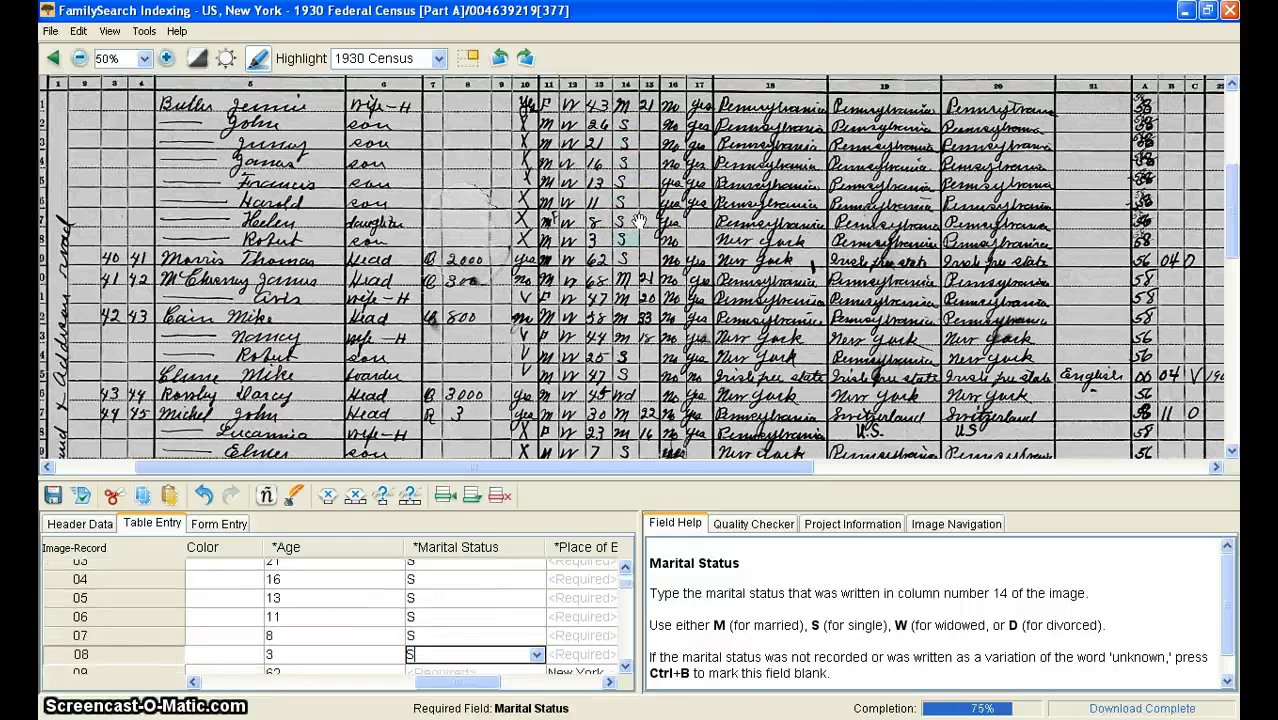
# Step: Enter the marital status as M, S or W for records 09 through 16
pyautogui.press('Down')
pyautogui.write('M')
pyautogui.press('Down')
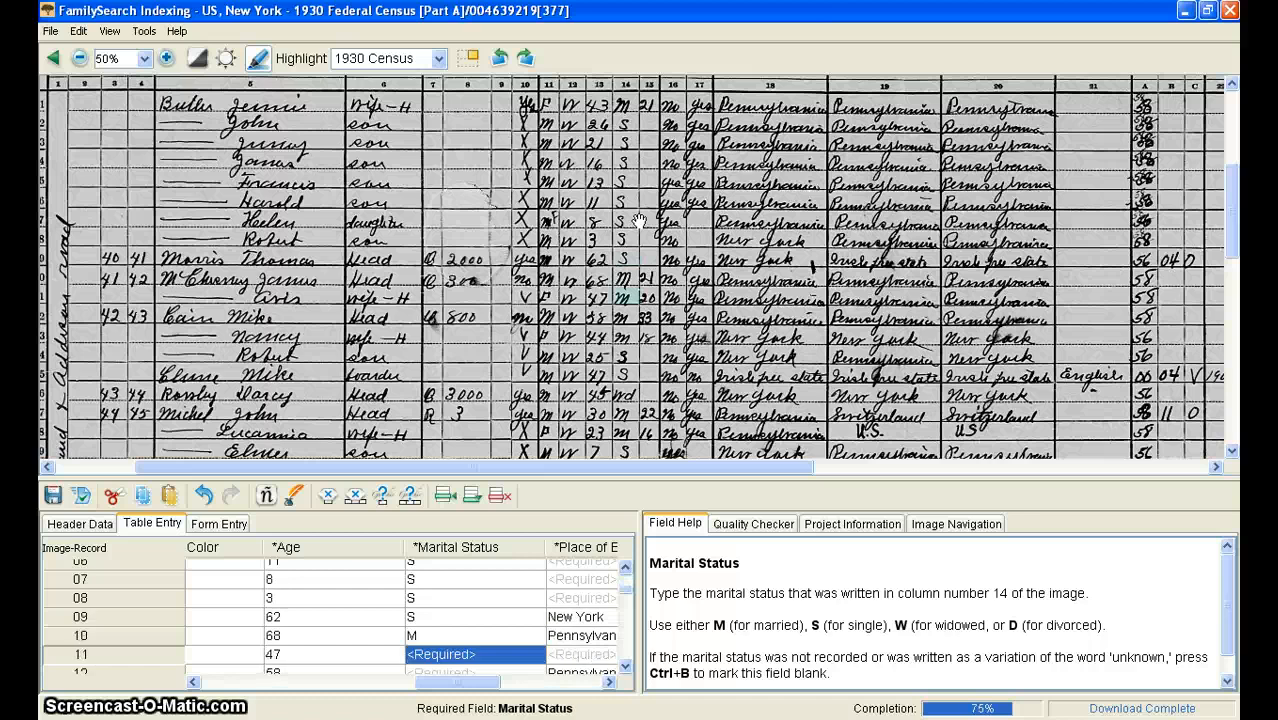
pyautogui.write('M')
pyautogui.press('Down')
pyautogui.write('M')
pyautogui.press('Down')
pyautogui.write('M')
pyautogui.press('Down')
pyautogui.write('S')
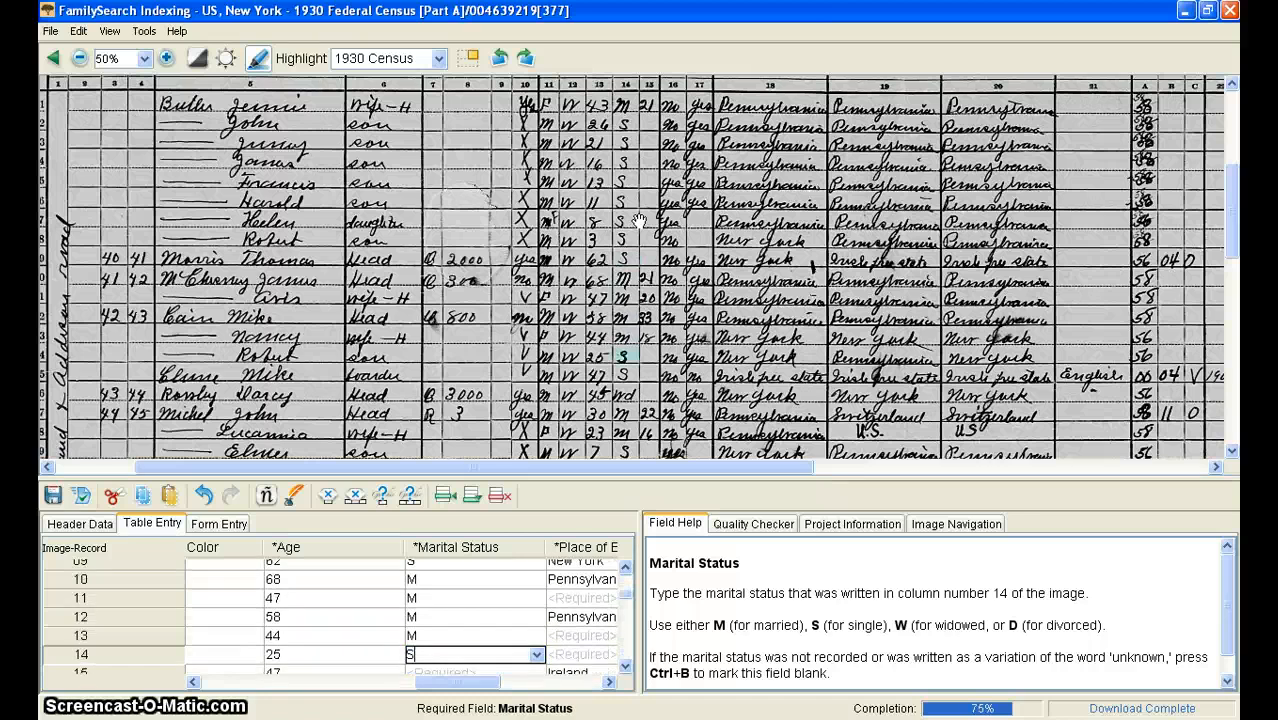
pyautogui.press('Down')
pyautogui.write('S')
pyautogui.press('Down')
pyautogui.write('W')
pyautogui.press('Down')
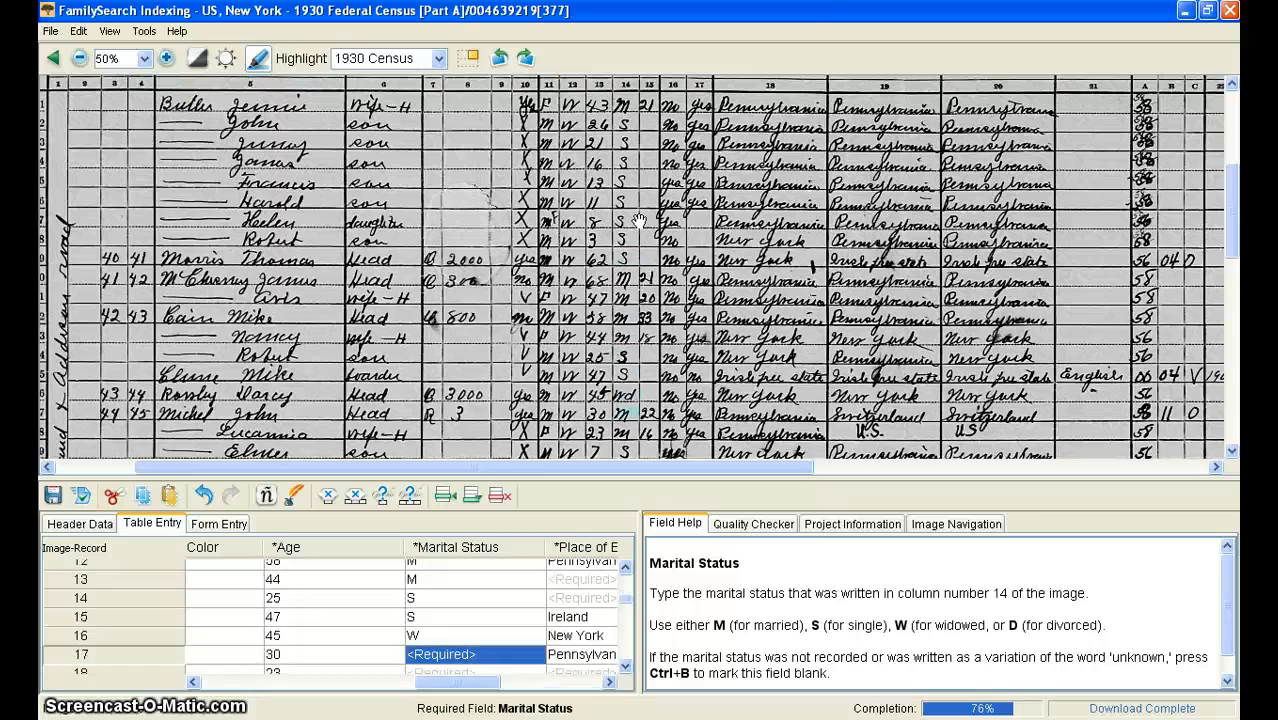
# Step: Enter the marital status as M or S for records 17 through 24
pyautogui.write('M')
pyautogui.press('Down')
pyautogui.write('M')
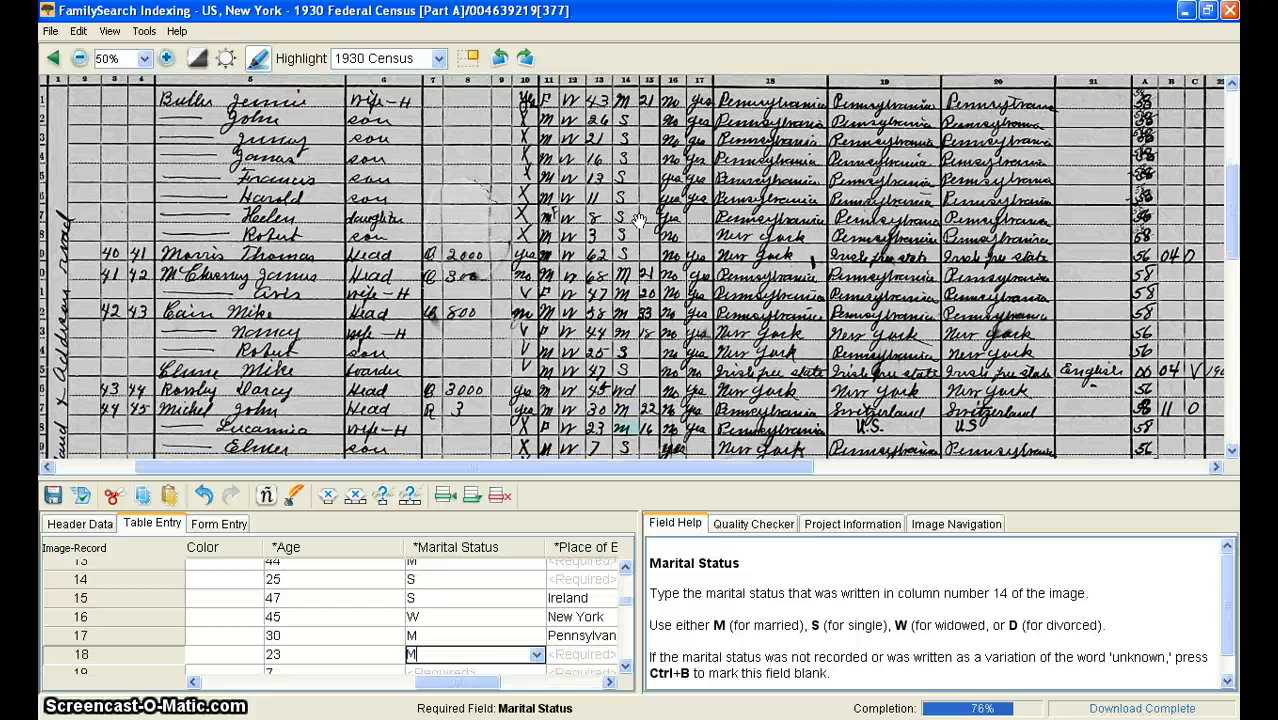
pyautogui.press('Down')
pyautogui.write('S')
pyautogui.press('Down')
pyautogui.write('S')
pyautogui.press('Down')
pyautogui.write('S')
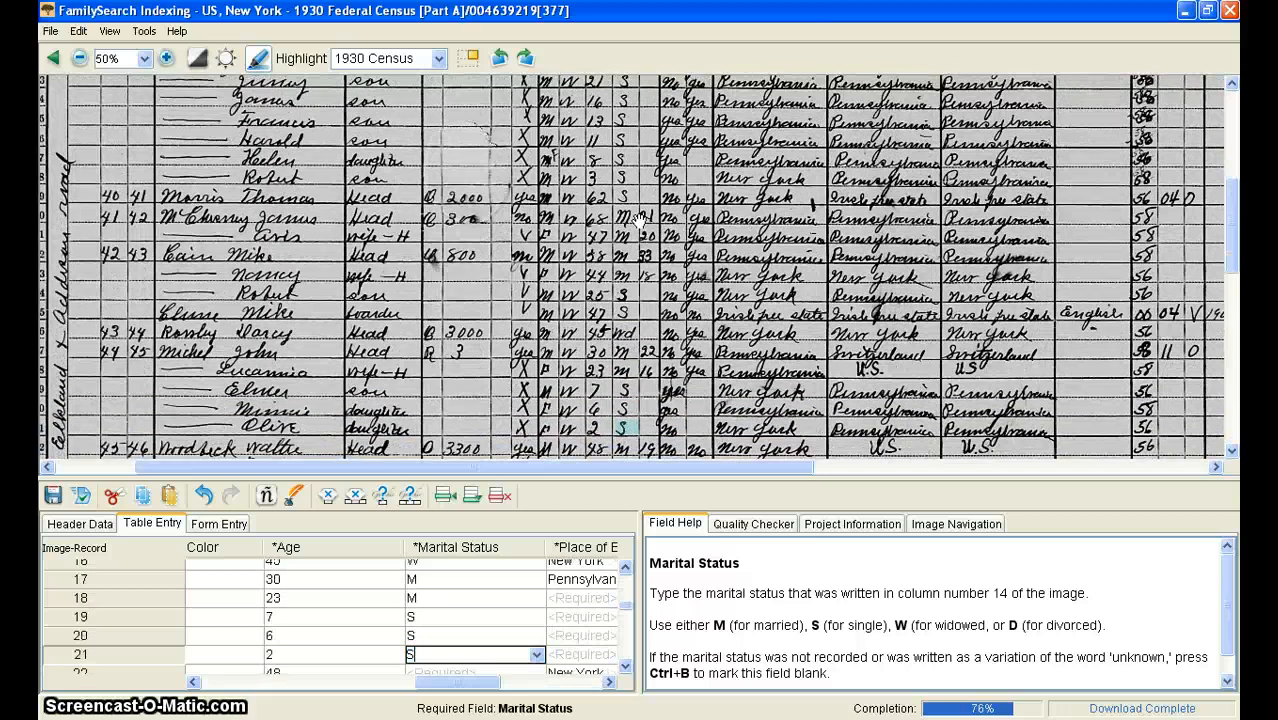
pyautogui.press('Down')
pyautogui.write('M')
pyautogui.press('Down')
pyautogui.write('M')
pyautogui.press('Down')
pyautogui.write('S')
pyautogui.press('Down')
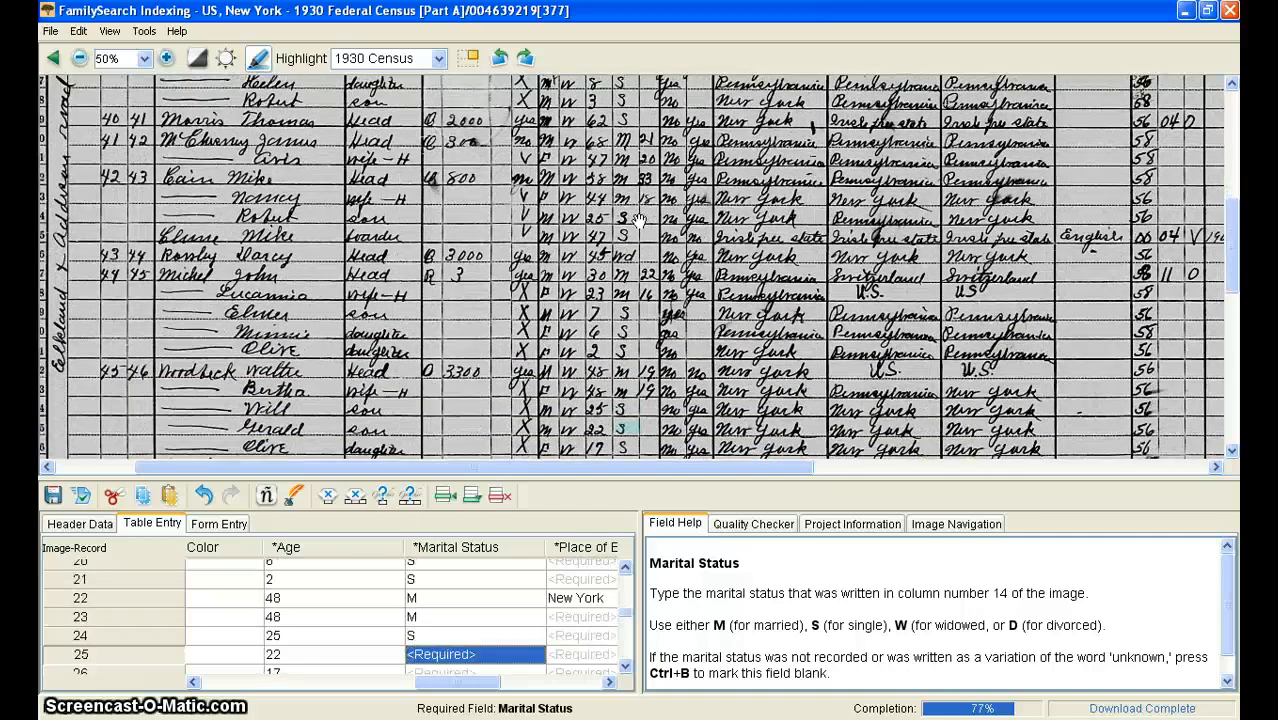
# Step: Enter the marital status as M or S for records 25 through 32
pyautogui.write('S')
pyautogui.press('Down')
pyautogui.write('S')
pyautogui.press('Down')
pyautogui.write('M')
pyautogui.press('Down')
pyautogui.write('M')
pyautogui.press('Down')
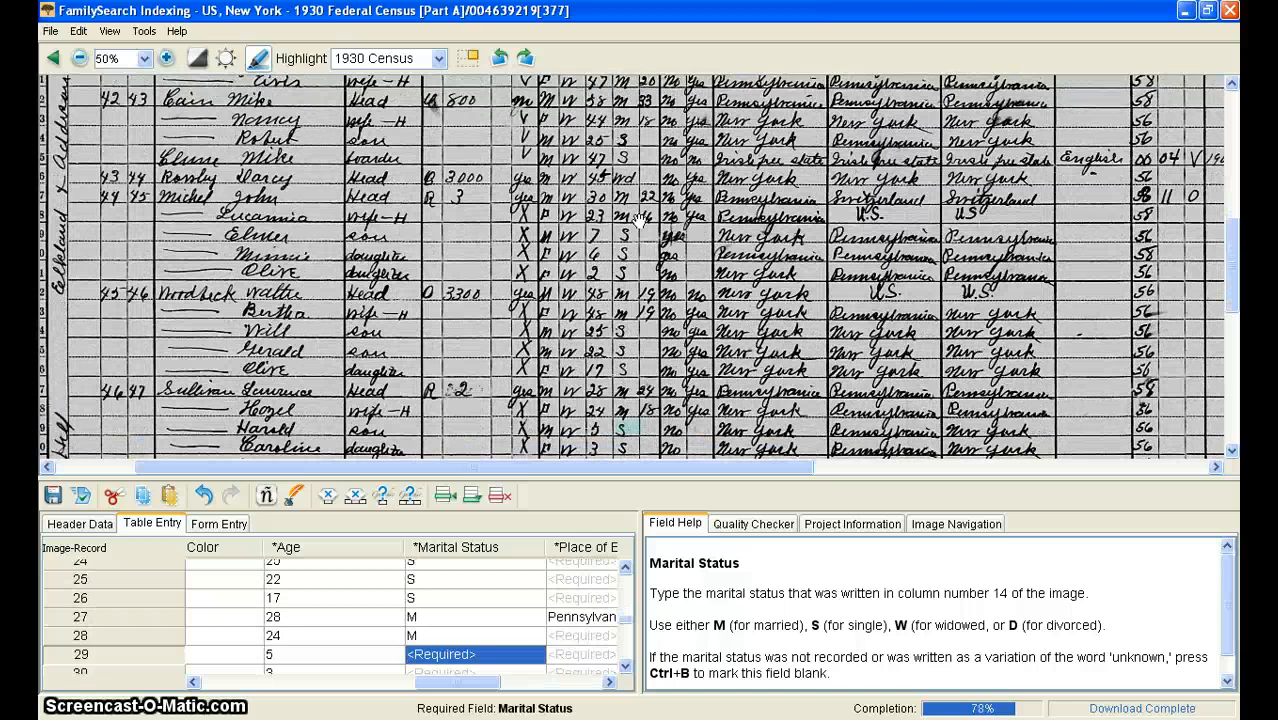
pyautogui.write('S')
pyautogui.press('Down')
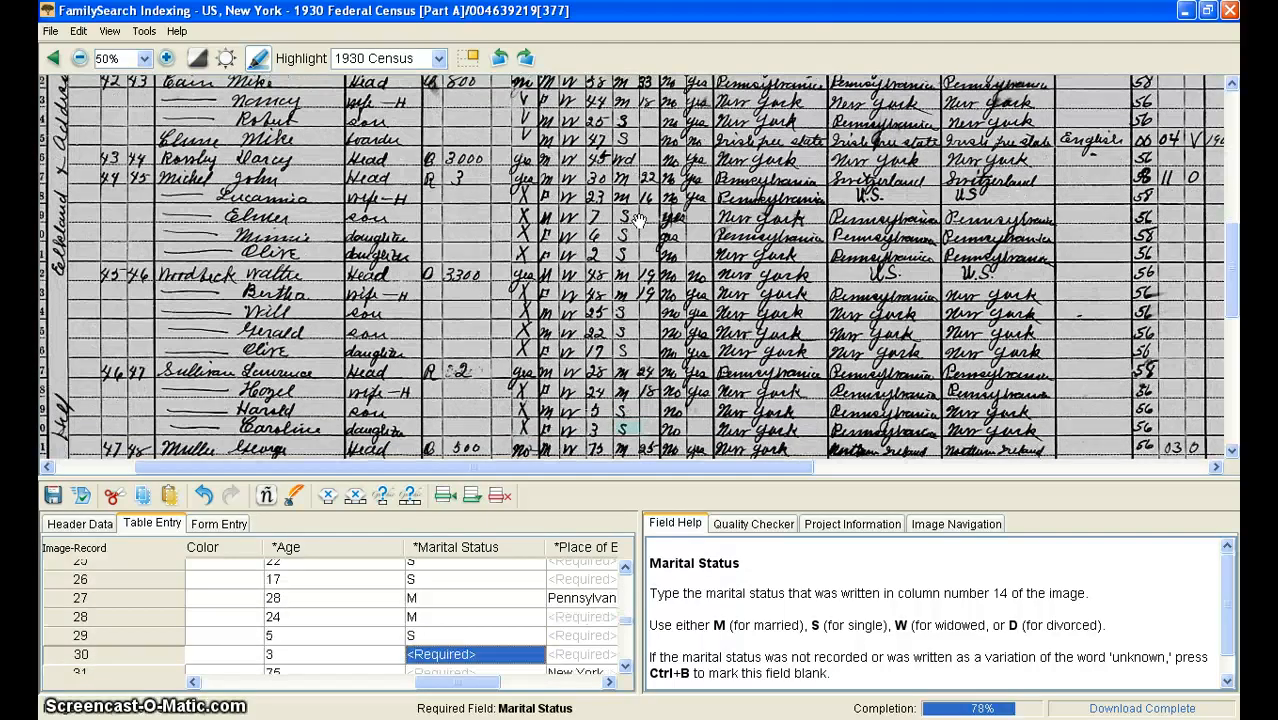
pyautogui.write('S')
pyautogui.press('Down')
pyautogui.write('M')
pyautogui.press('Down')
pyautogui.write('M')
# Step: Enter the marital status as M or S for records 33 through 39
pyautogui.press('Down')
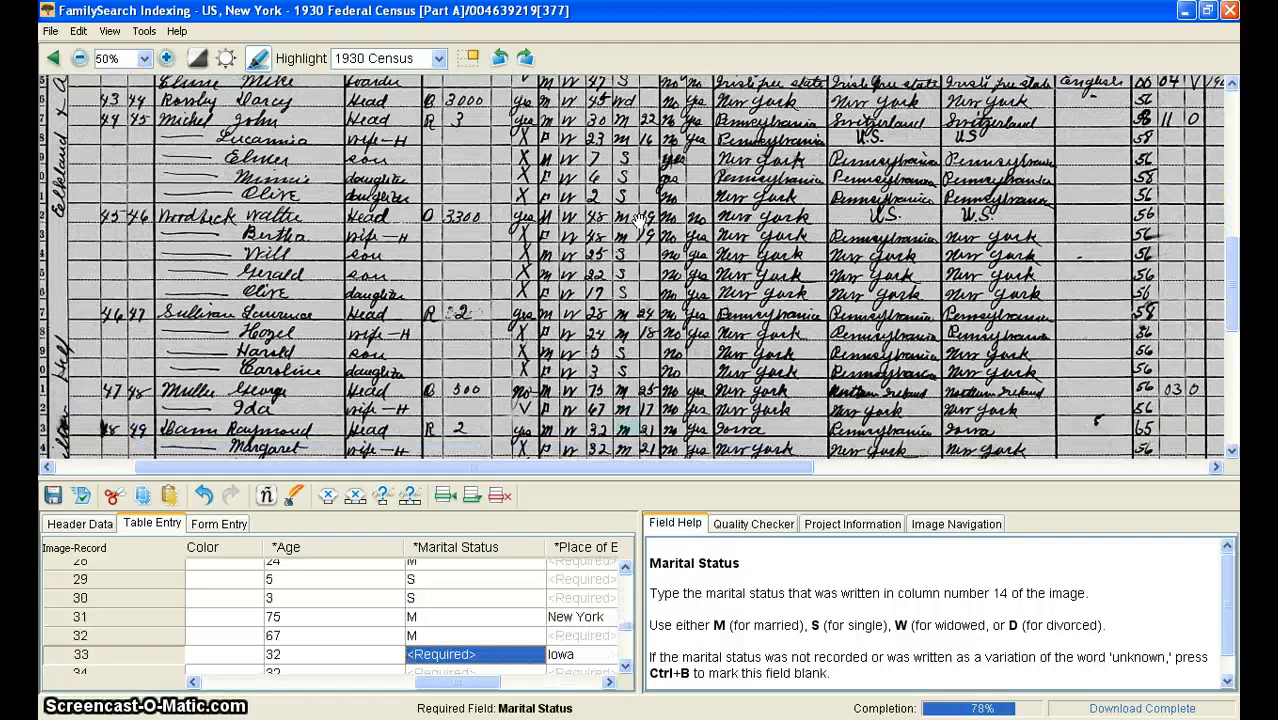
pyautogui.write('M')
pyautogui.press('Down')
pyautogui.write('M')
pyautogui.press('Down')
pyautogui.write('S')
pyautogui.press('Down')
pyautogui.write('S')
pyautogui.press('Down')
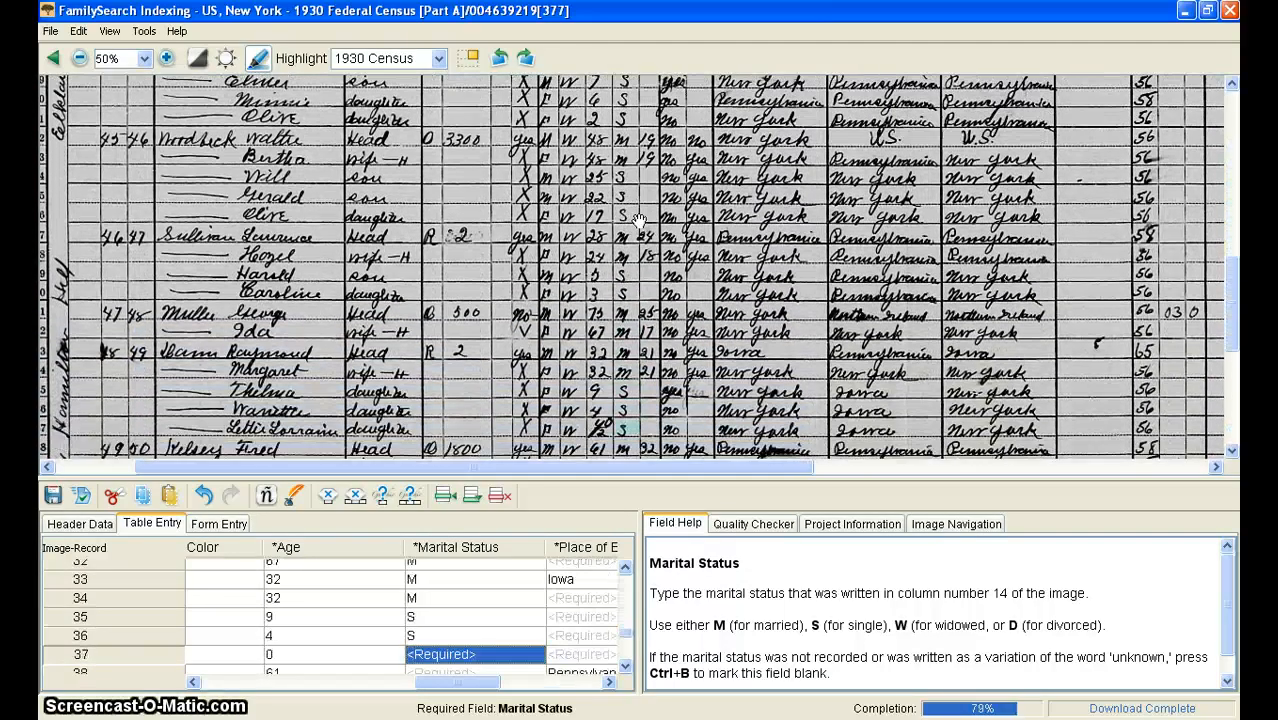
pyautogui.write('S')
pyautogui.press('Down')
pyautogui.write('M')
# Step: Enter the marital status as W, S or M for records 40 through 50 and move on to Place of Birth
pyautogui.press('Down')
pyautogui.write('M')
pyautogui.press('Down')
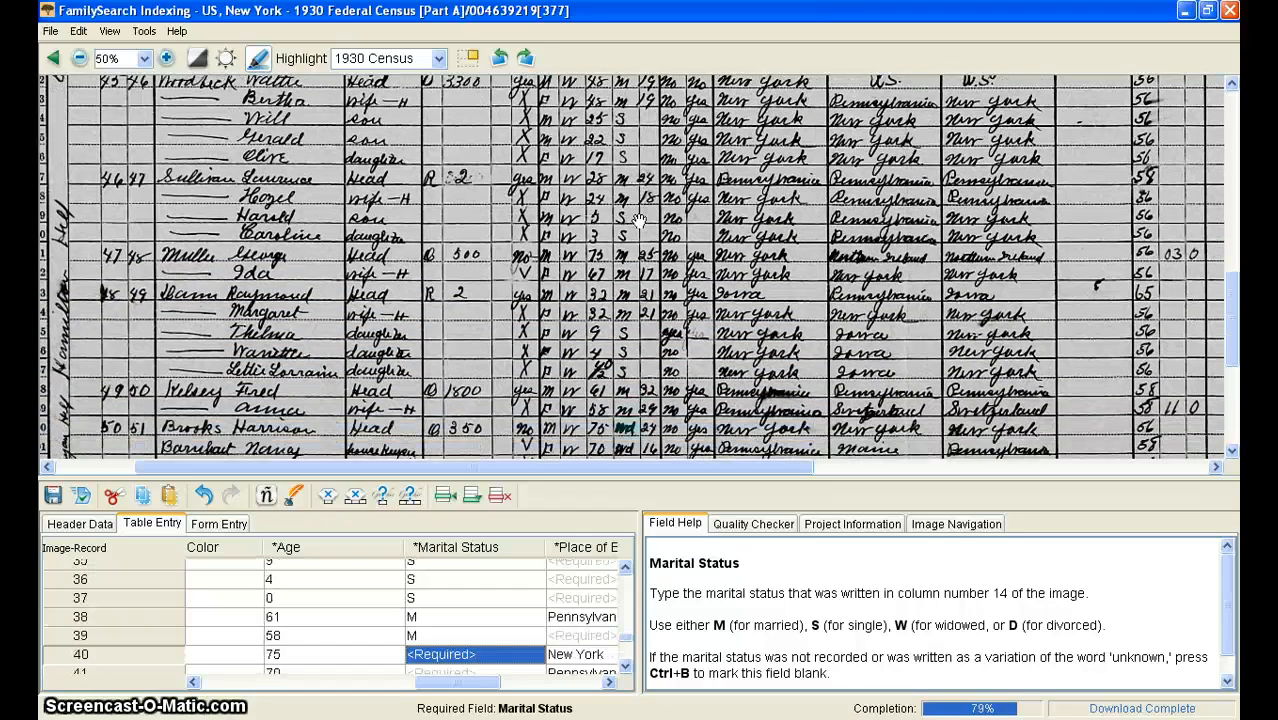
pyautogui.write('W')
pyautogui.press('Down')
pyautogui.write('W')
pyautogui.press('Down')
pyautogui.write('S')
pyautogui.press('Down')
pyautogui.write('S')
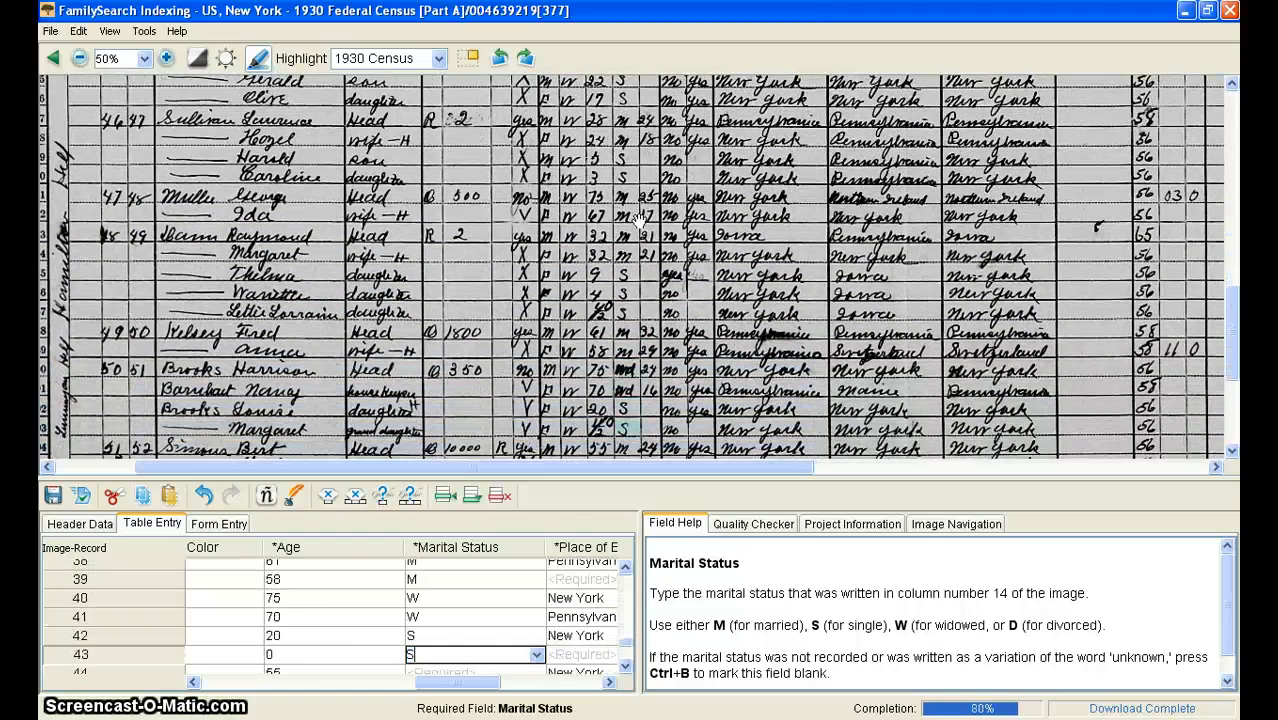
pyautogui.press('Down')
pyautogui.write('M')
pyautogui.press('Down')
pyautogui.write('M')
pyautogui.press('Down')
pyautogui.write('S')
pyautogui.press('Down')
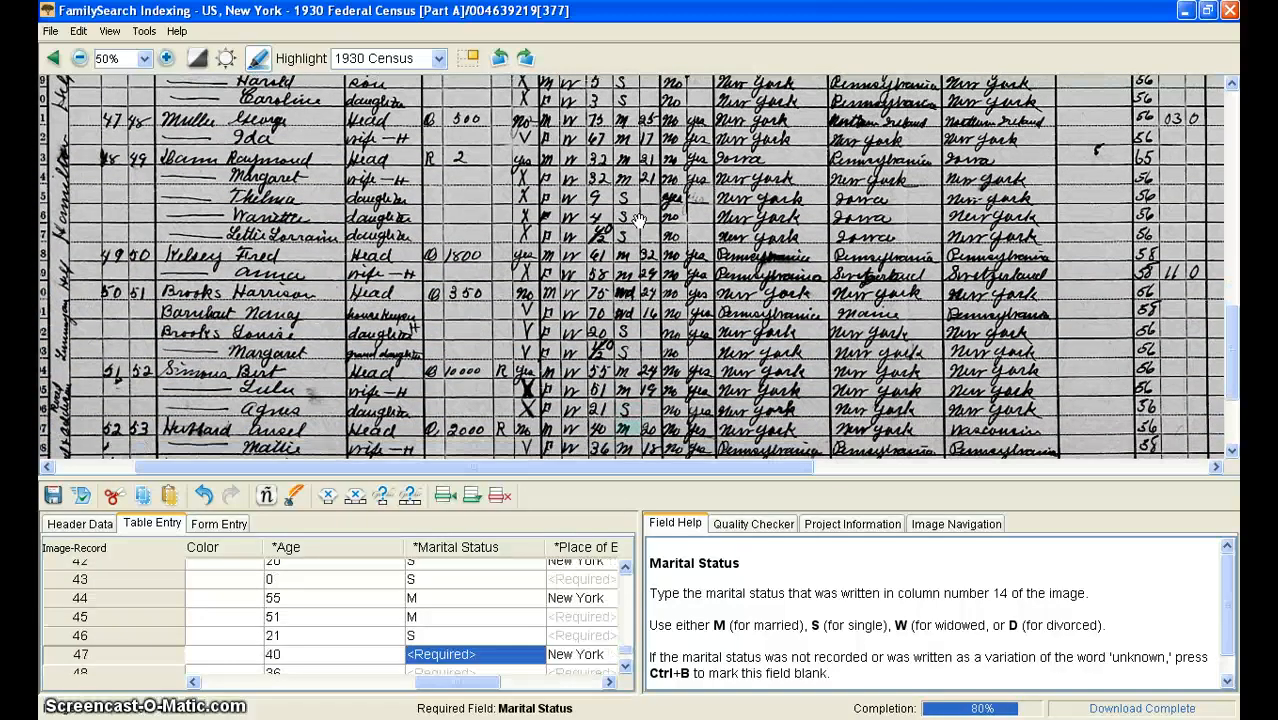
pyautogui.write('S')
pyautogui.press('Down')
pyautogui.write('M')
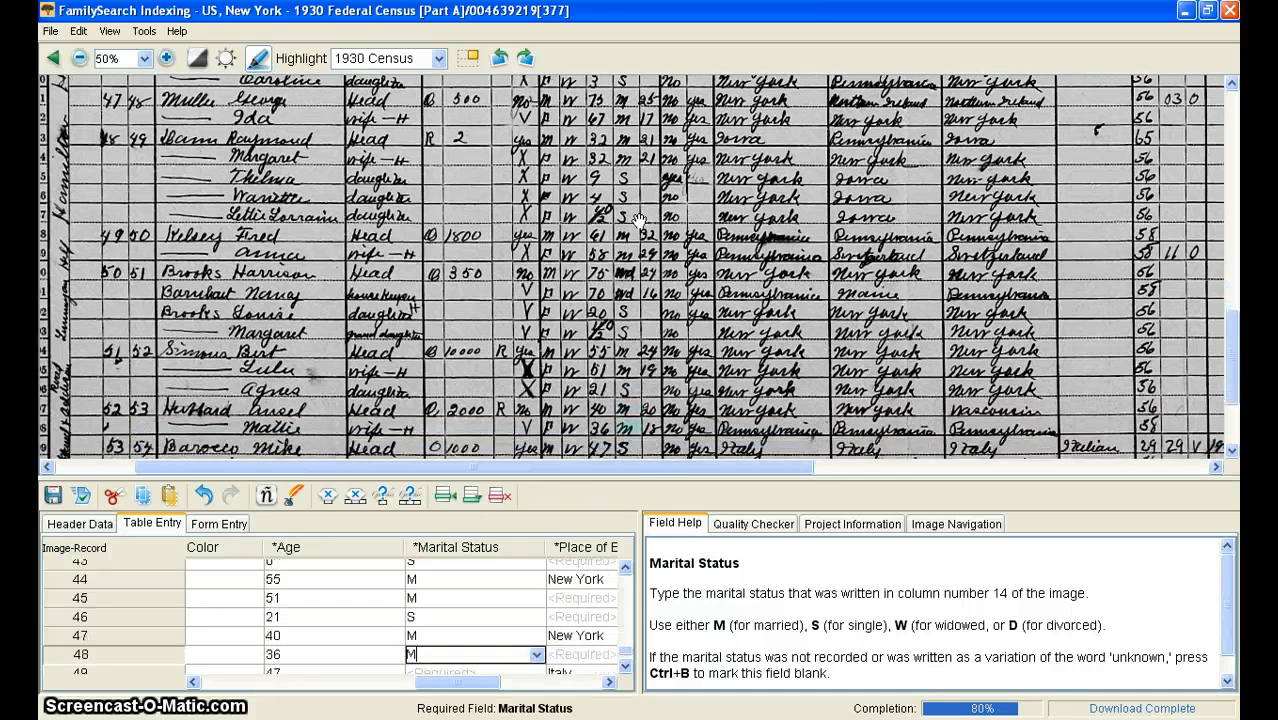
pyautogui.press('Down')
pyautogui.write('S')
pyautogui.press('Down')
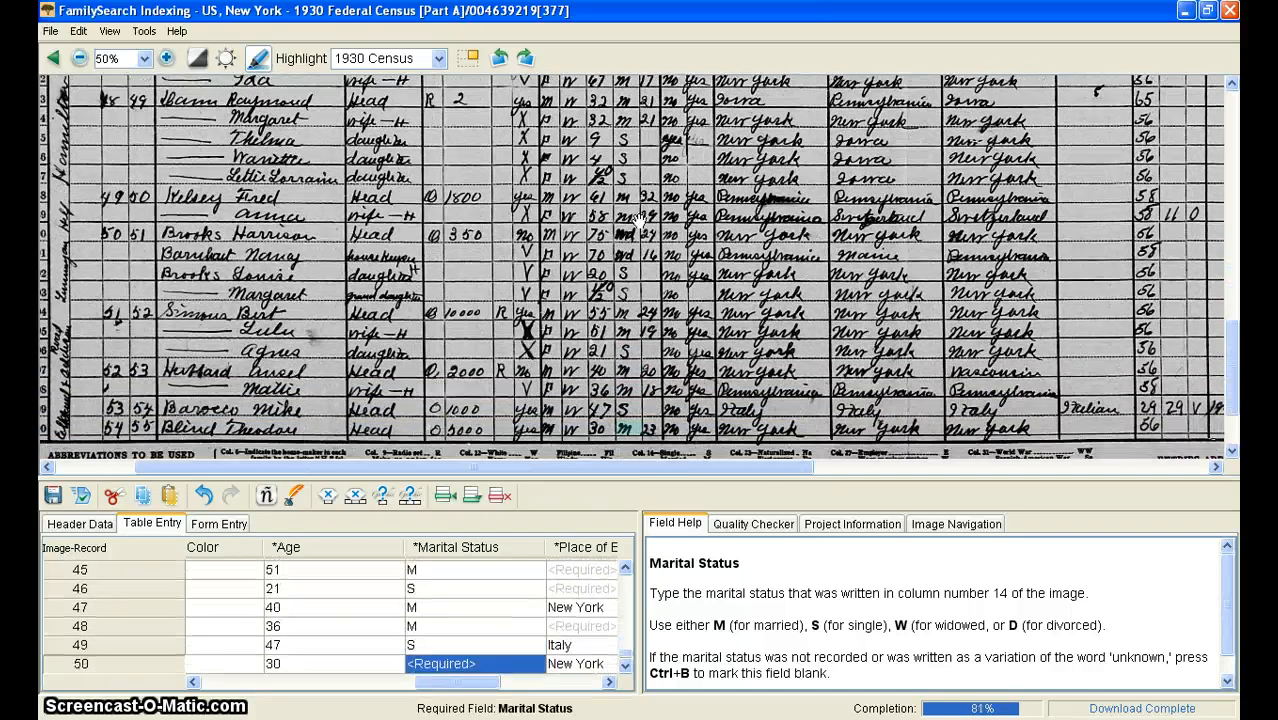
pyautogui.write('M')
pyautogui.press('Tab')
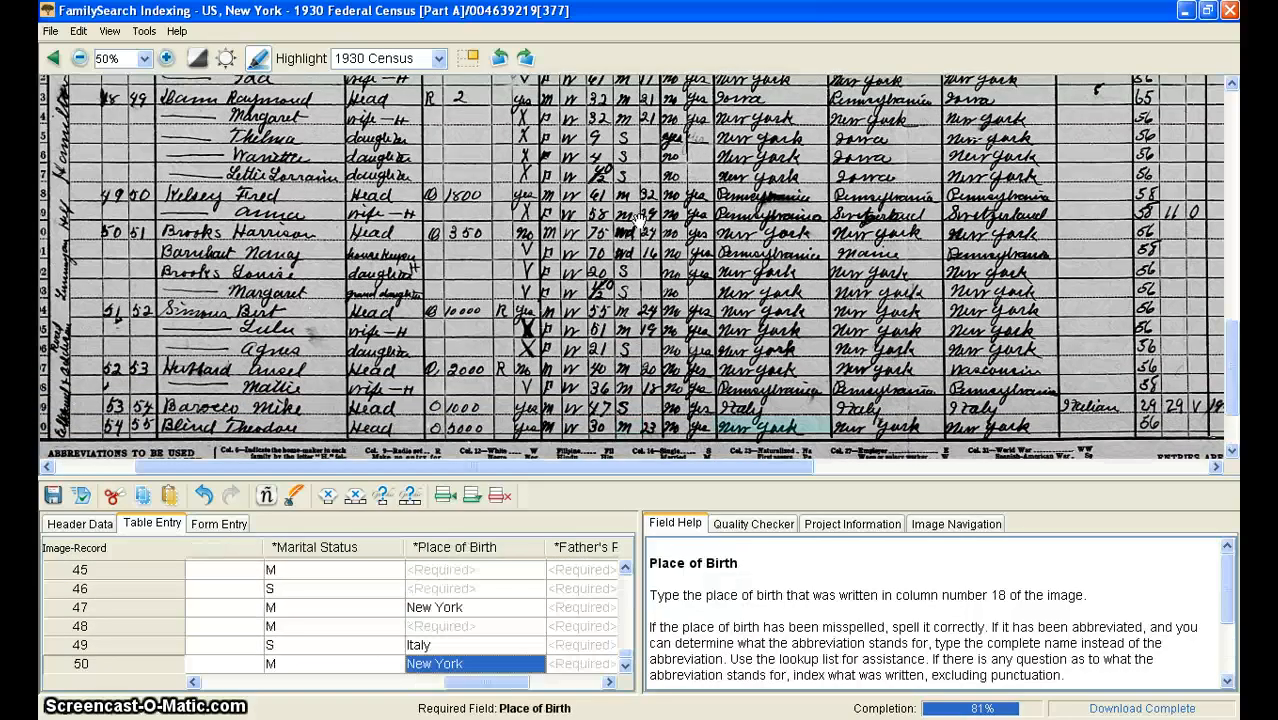
pyautogui.scroll(10, 638, 217)
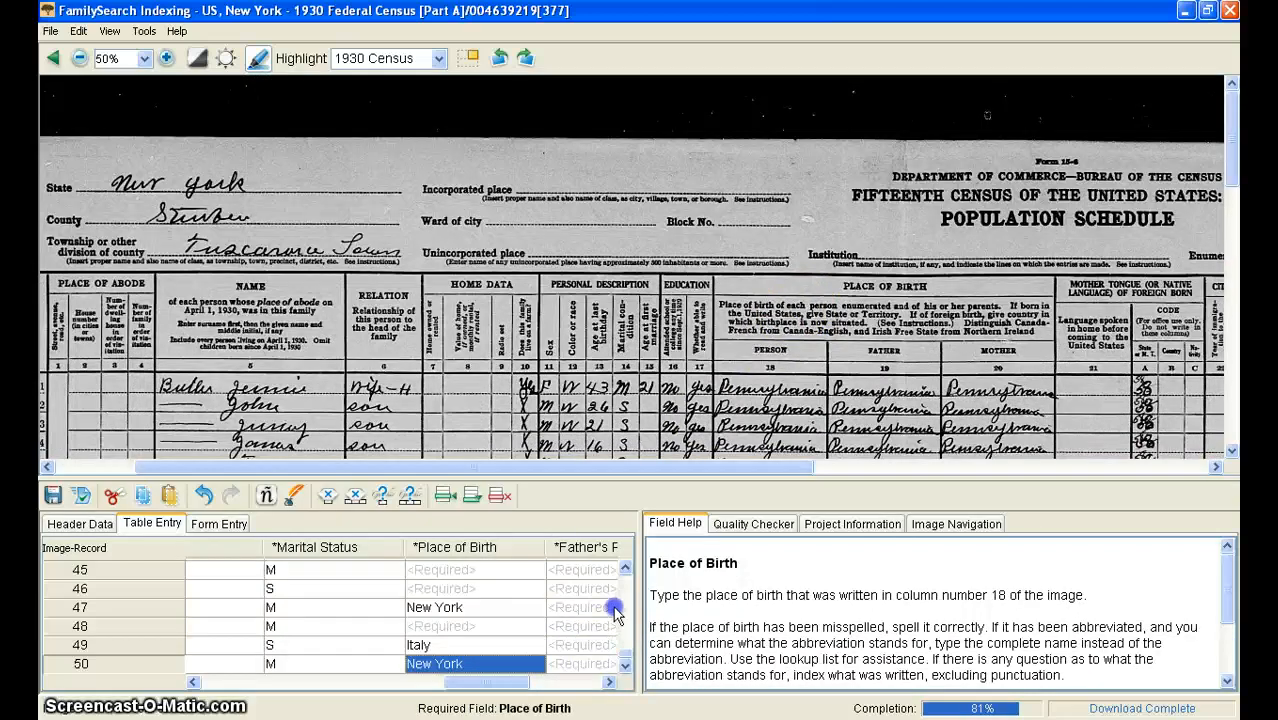
pyautogui.scroll(14, 625, 585)
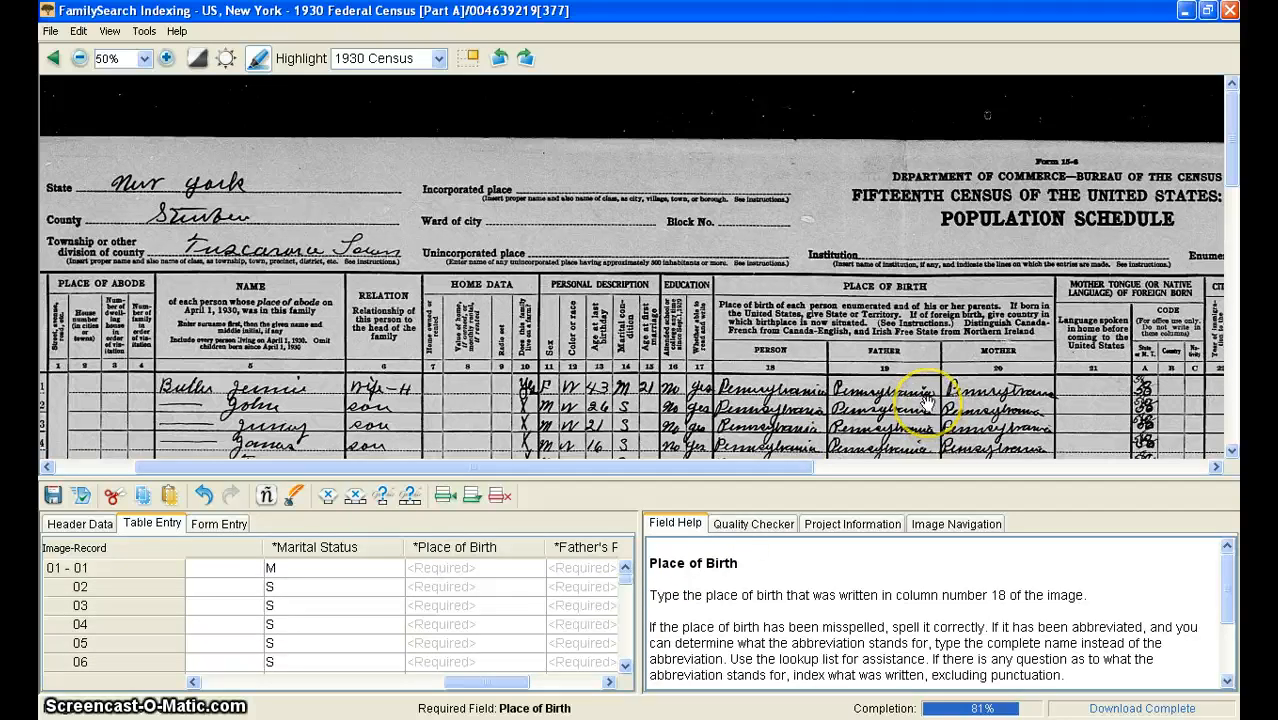
pyautogui.scroll(-3, 926, 401)
pyautogui.scroll(3, 926, 401)
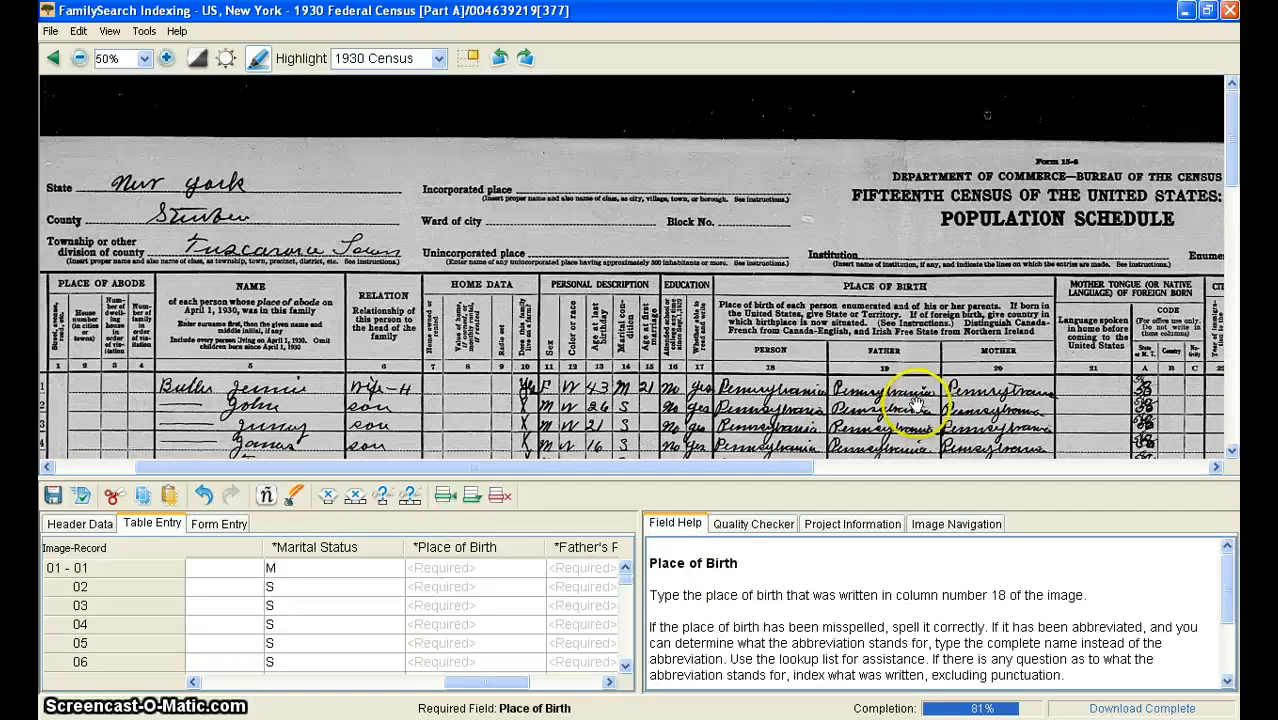